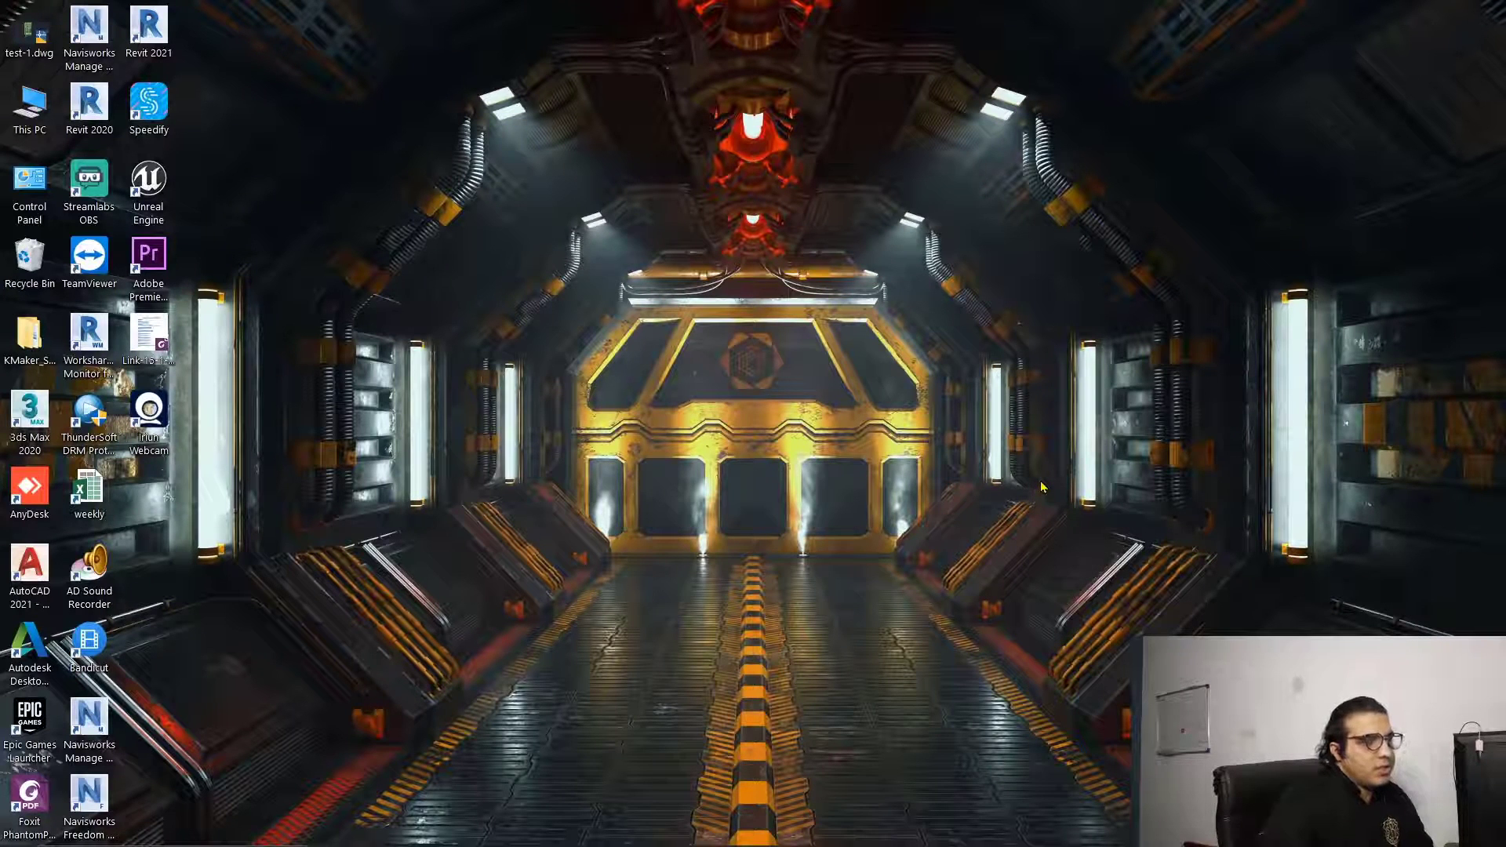
Open the Windows taskbar search panel to find AutoCAD 2021 among recent apps.
{"action": "mouse_move", "coordinate": [1127, 831]}
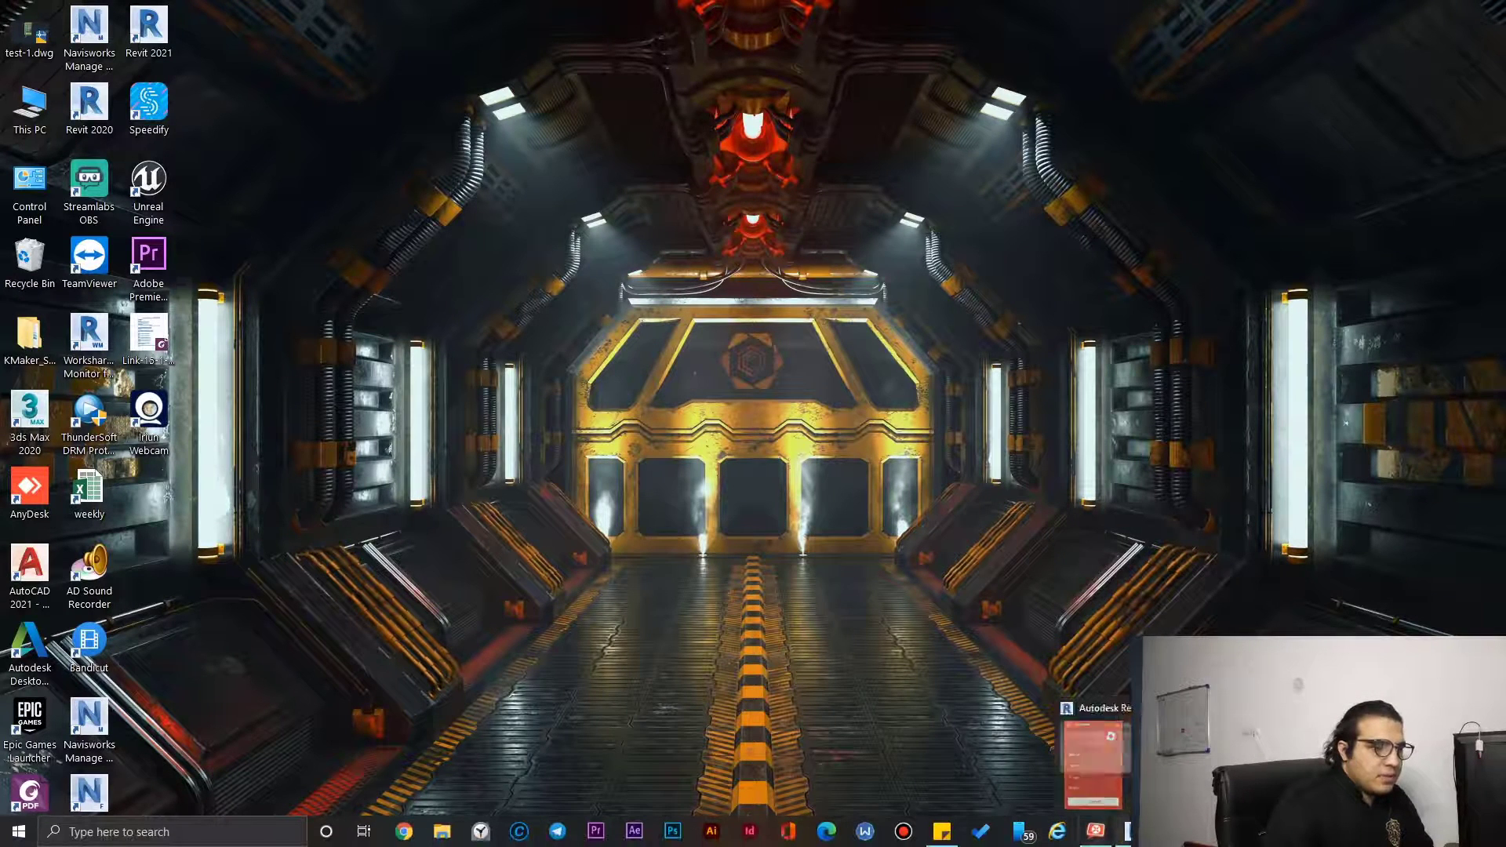
{"action": "left_click", "coordinate": [244, 833]}
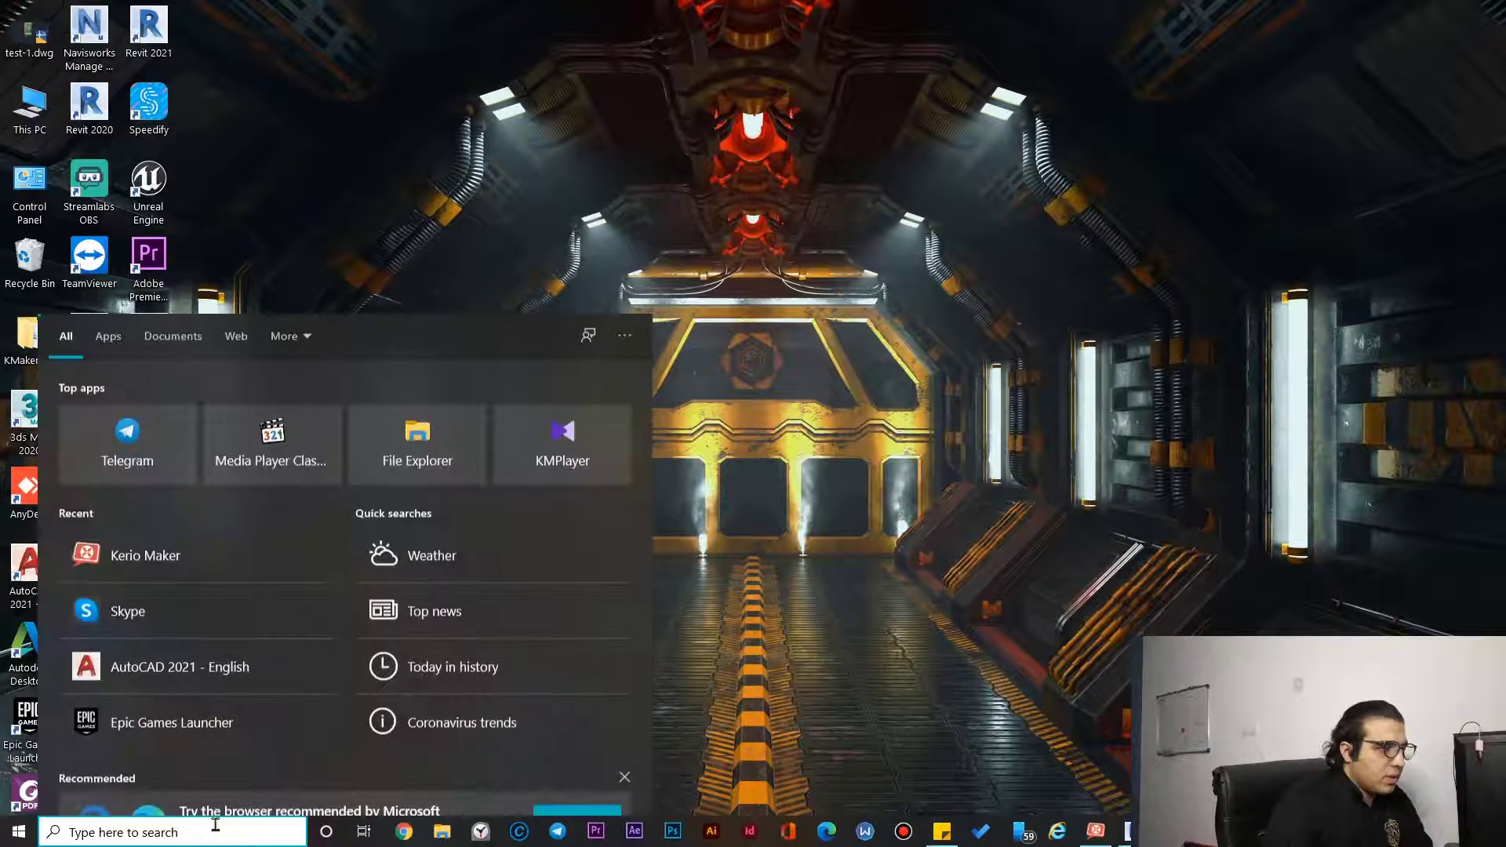
Launch AutoCAD 2021, open the recent FINAL CAD drawing, and bring the GYM and lobby plan into view.
{"action": "left_click", "coordinate": [228, 670]}
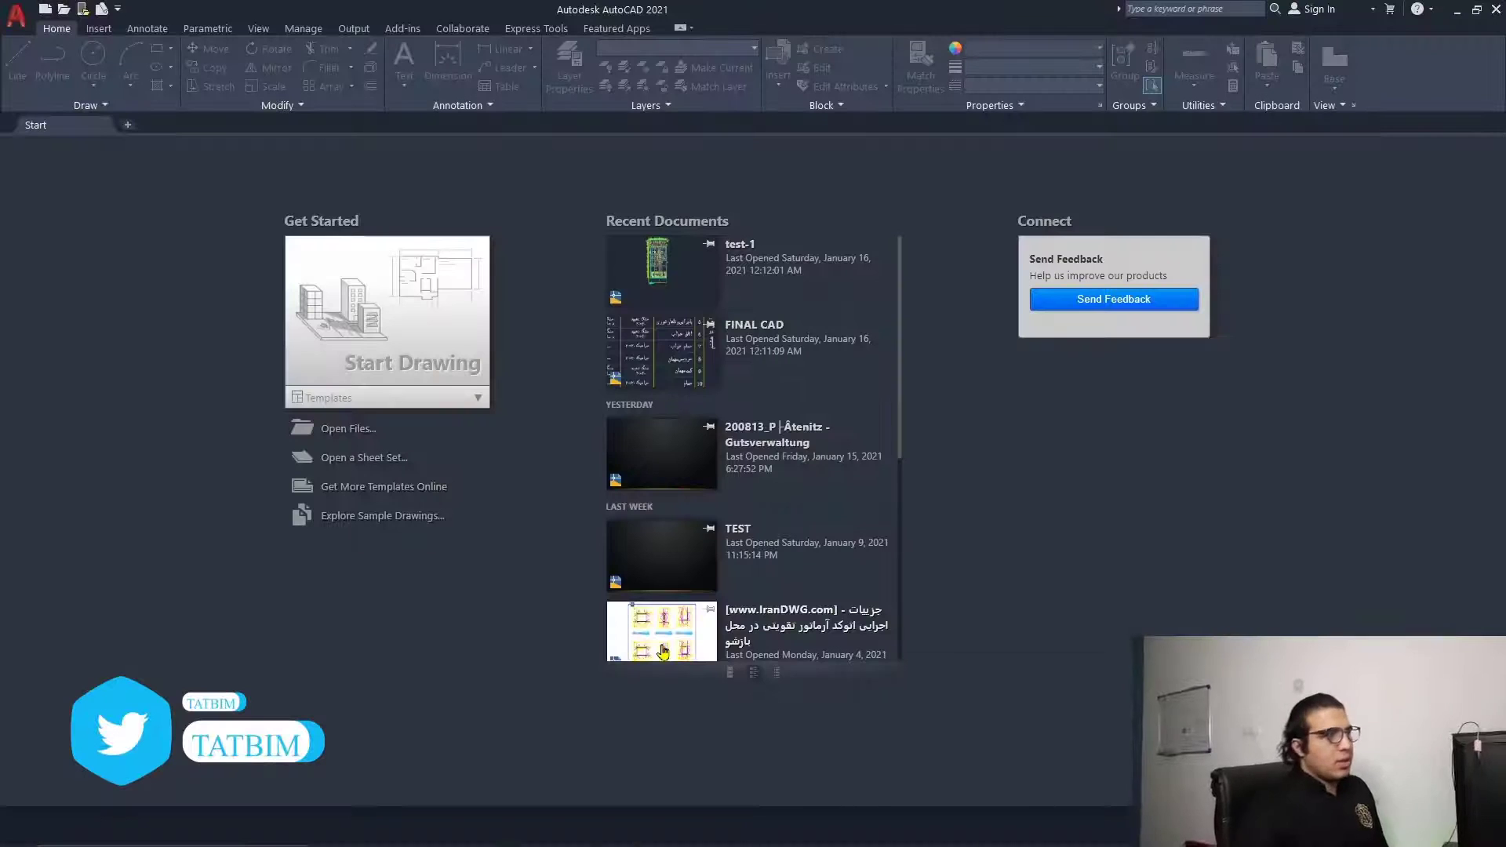
{"action": "left_click", "coordinate": [656, 363]}
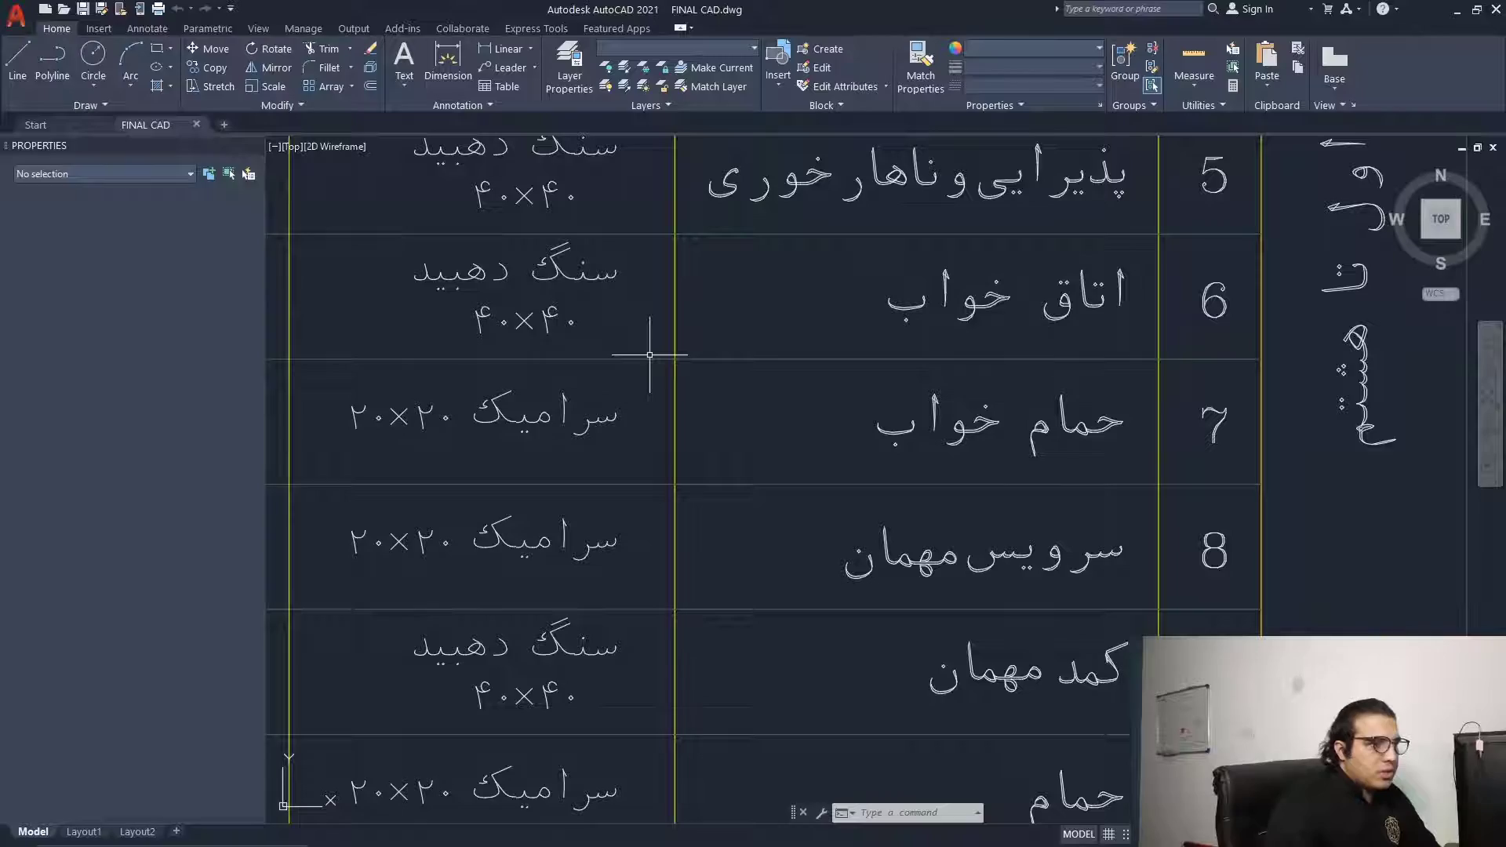
{"action": "scroll", "coordinate": [650, 354], "scroll_direction": "down", "scroll_amount": 9}
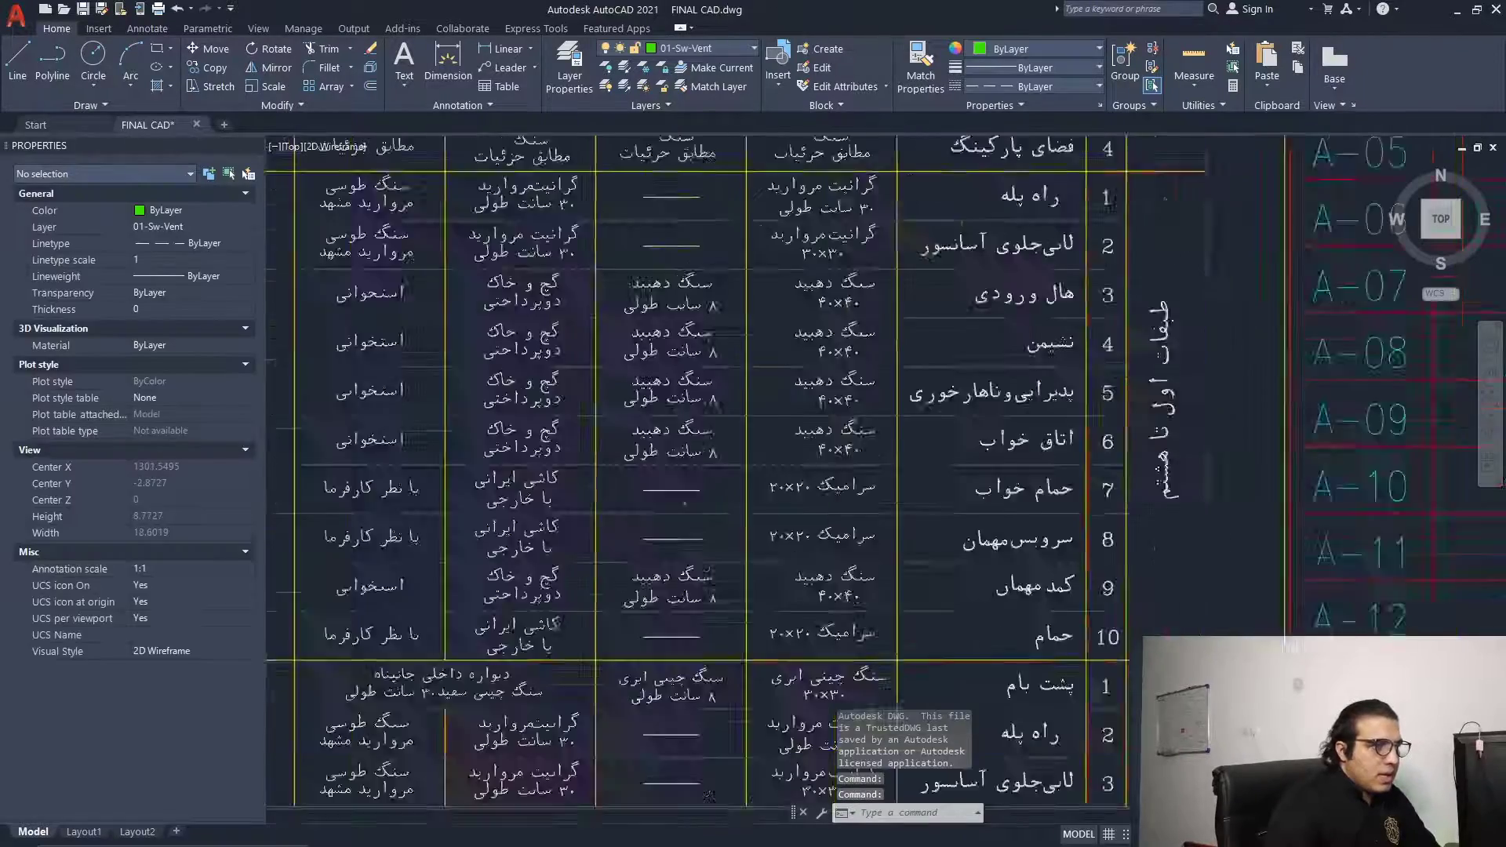
{"action": "middle_click_drag", "start_coordinate": [1229, 592], "coordinate": [516, 592]}
{"action": "scroll", "coordinate": [821, 586], "scroll_direction": "up", "scroll_amount": 4}
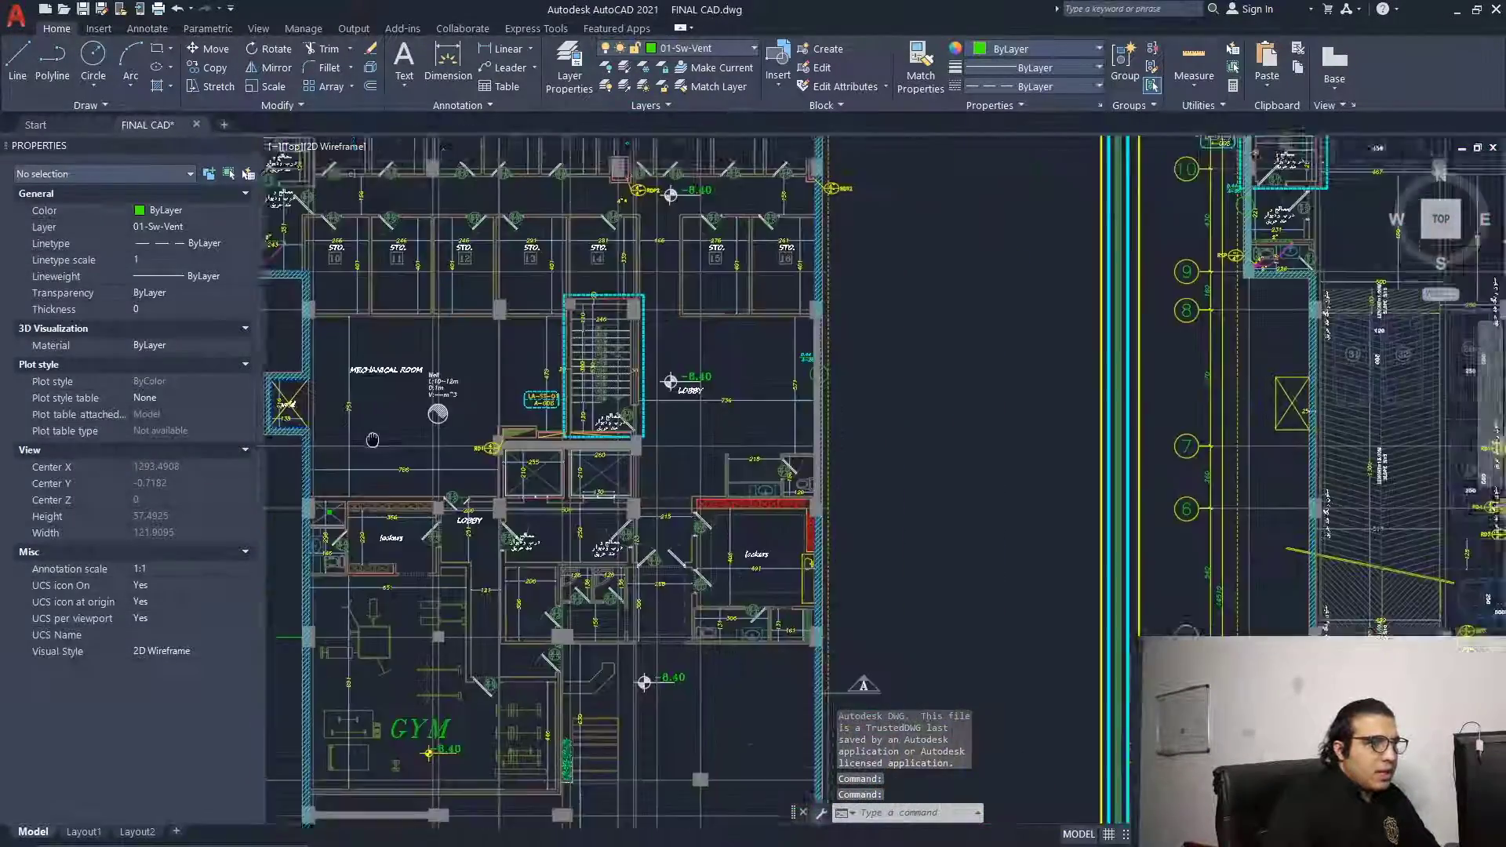
{"action": "scroll", "coordinate": [821, 586], "scroll_direction": "down", "scroll_amount": 2}
{"action": "scroll", "coordinate": [685, 405], "scroll_direction": "up", "scroll_amount": 2}
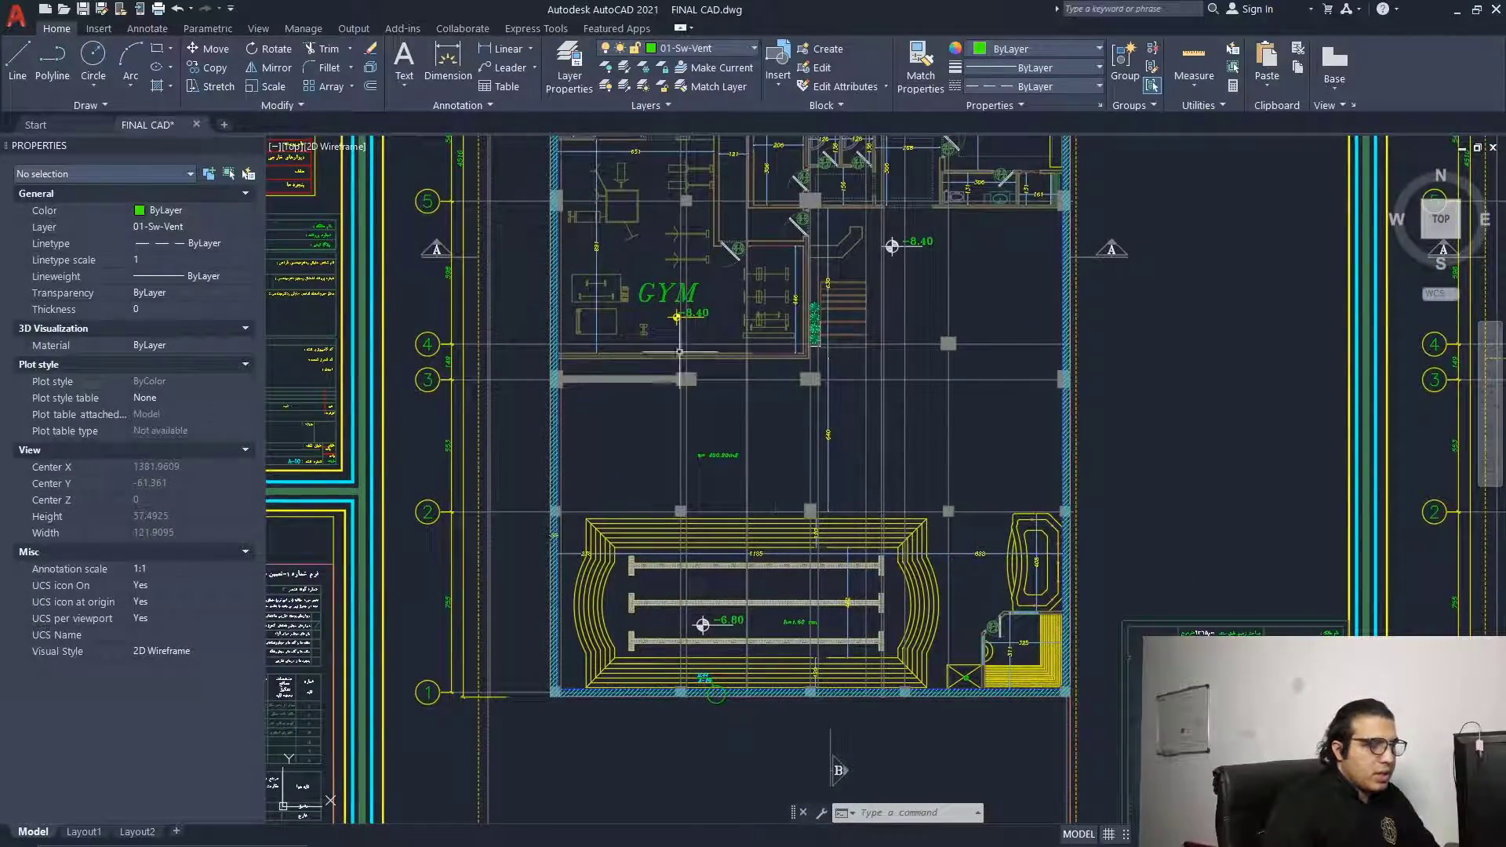
{"action": "scroll", "coordinate": [743, 246], "scroll_direction": "down", "scroll_amount": 3}
{"action": "scroll", "coordinate": [378, 344], "scroll_direction": "up", "scroll_amount": 8}
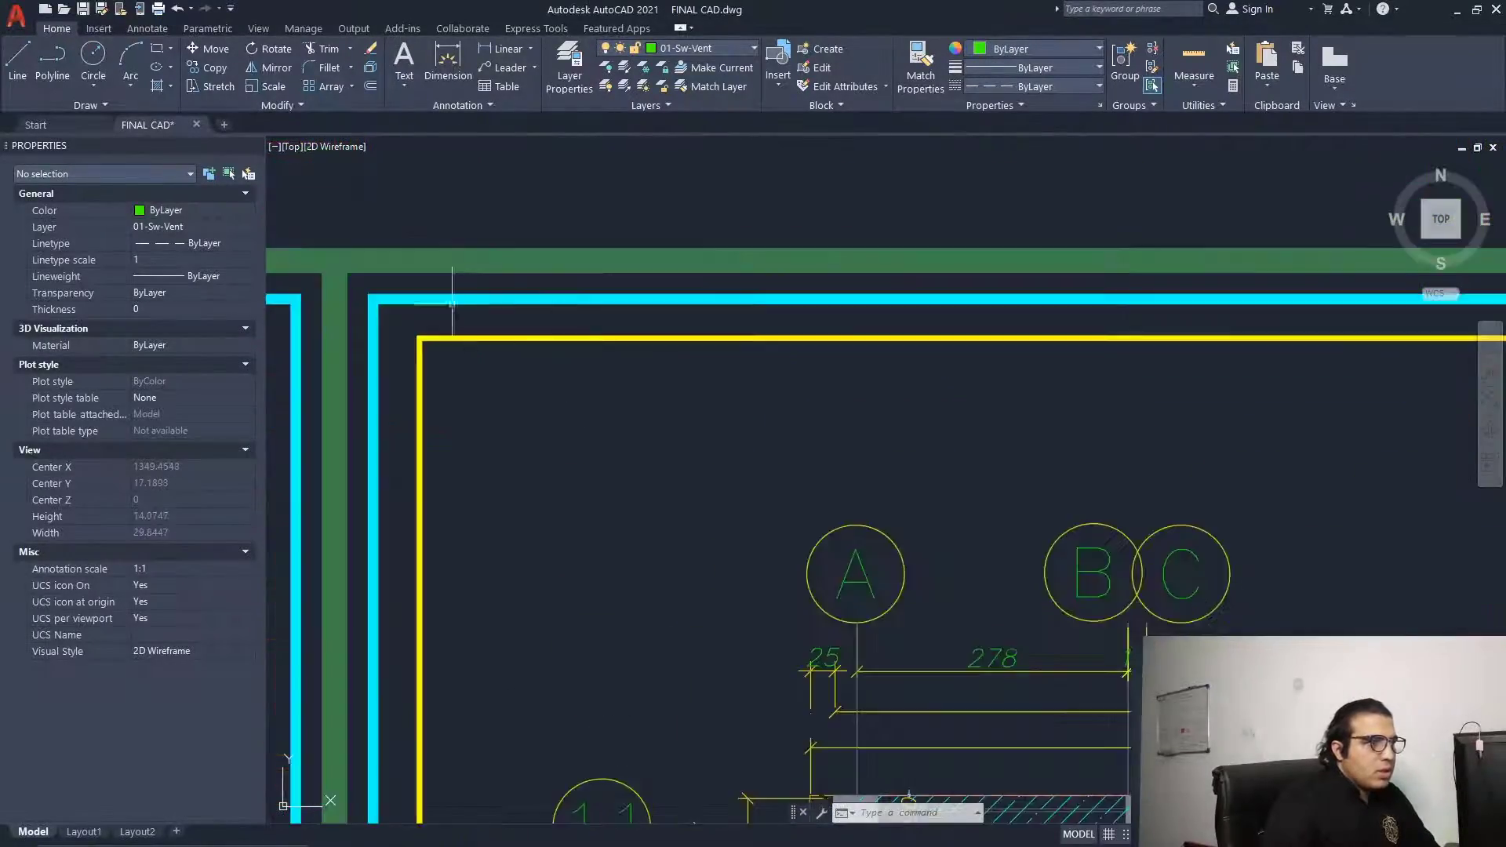
Window-select the entire FINAL CAD drawing and copy its 2031 objects with Ctrl+C.
{"action": "scroll", "coordinate": [628, 612], "scroll_direction": "down", "scroll_amount": 3}
{"action": "left_click", "coordinate": [572, 566]}
{"action": "scroll", "coordinate": [635, 619], "scroll_direction": "down", "scroll_amount": 5}
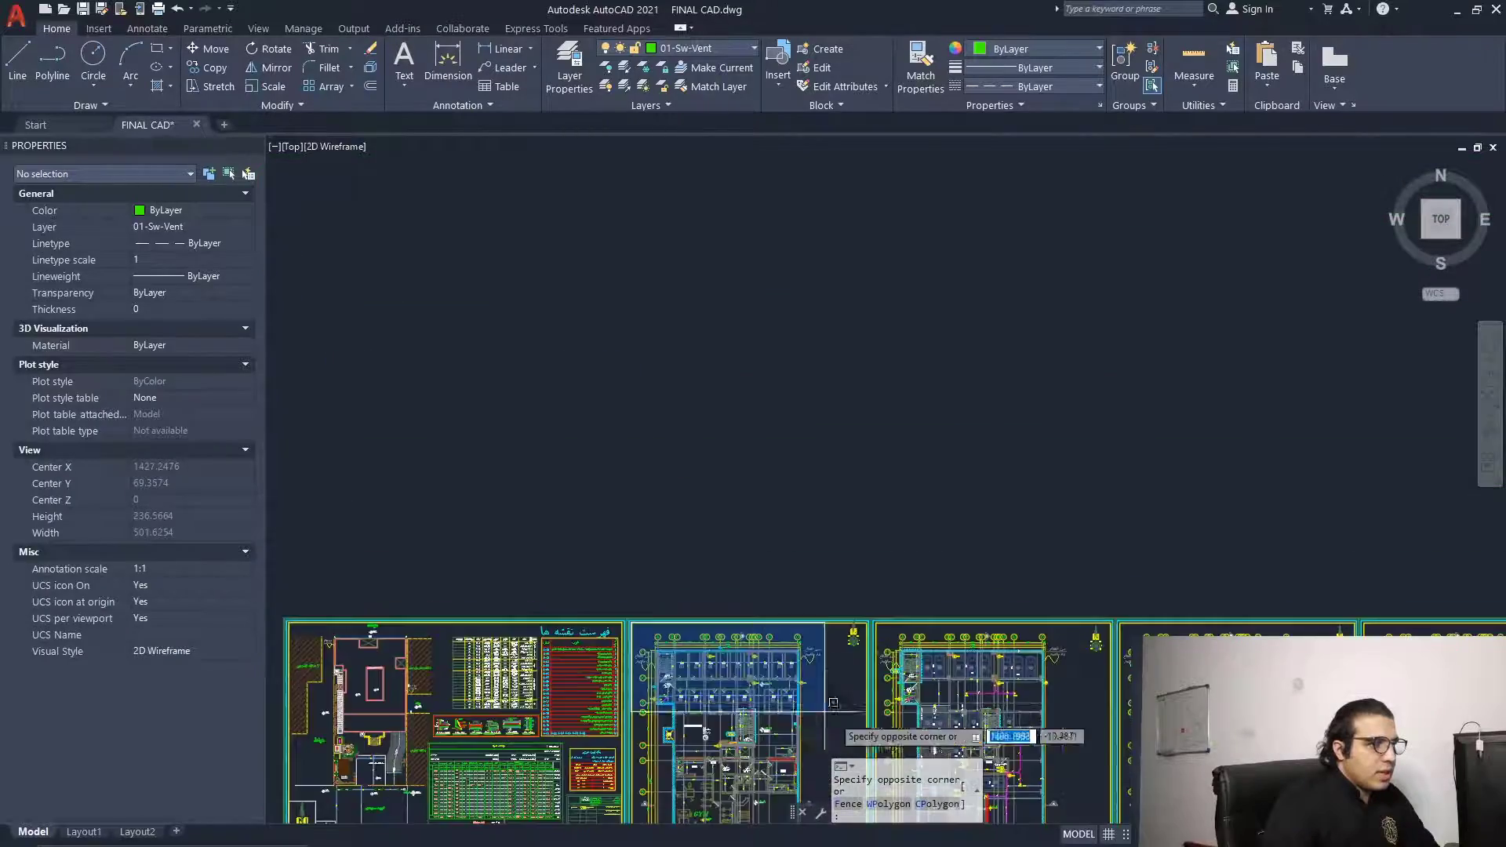
{"action": "scroll", "coordinate": [605, 342], "scroll_direction": "up", "scroll_amount": 6}
{"action": "scroll", "coordinate": [839, 674], "scroll_direction": "up", "scroll_amount": 10}
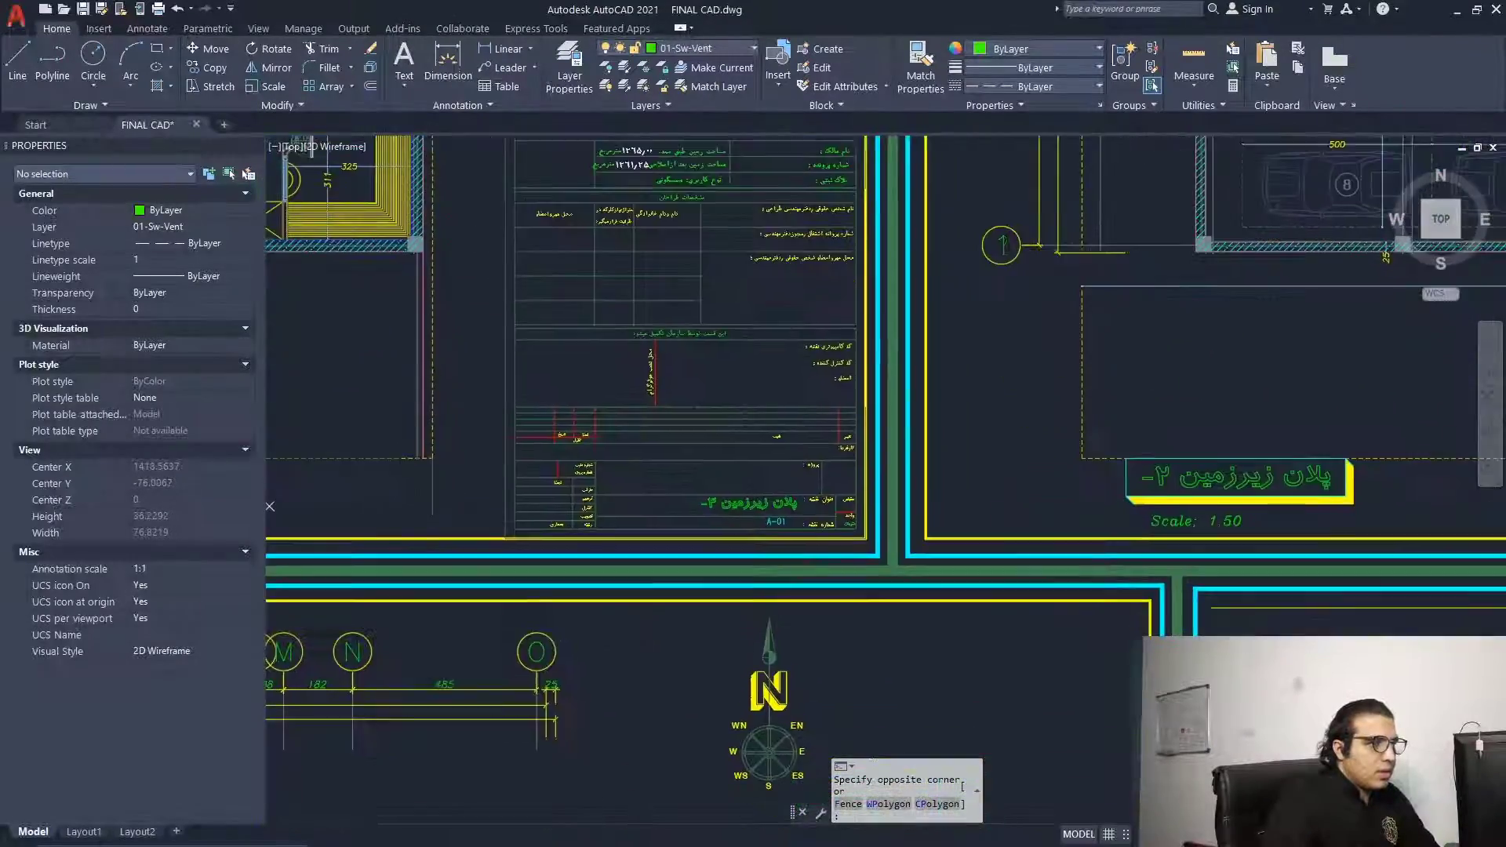
{"action": "scroll", "coordinate": [941, 612], "scroll_direction": "up", "scroll_amount": 5}
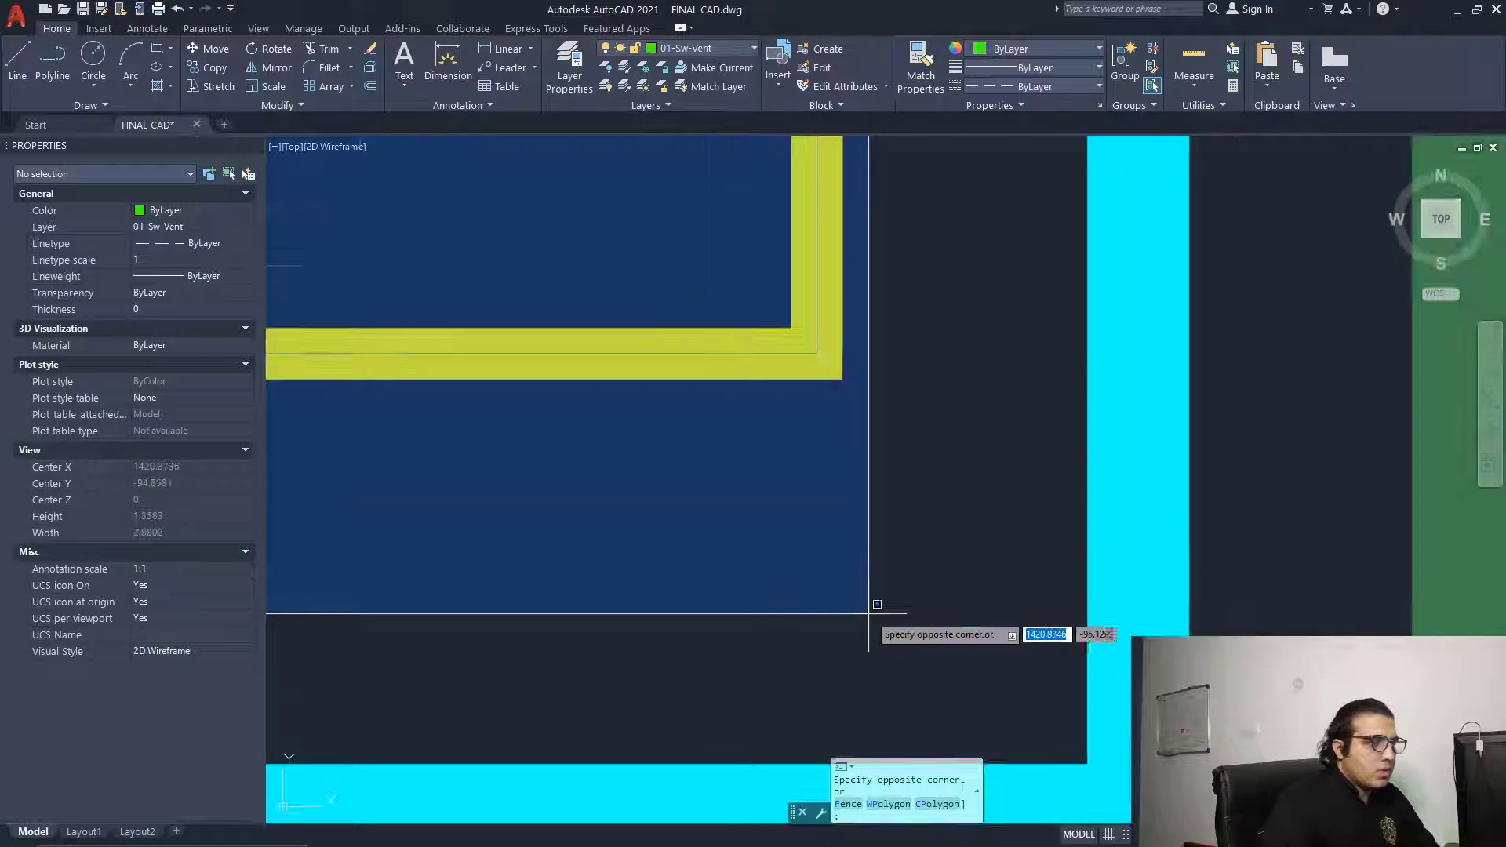
{"action": "left_click", "coordinate": [929, 615]}
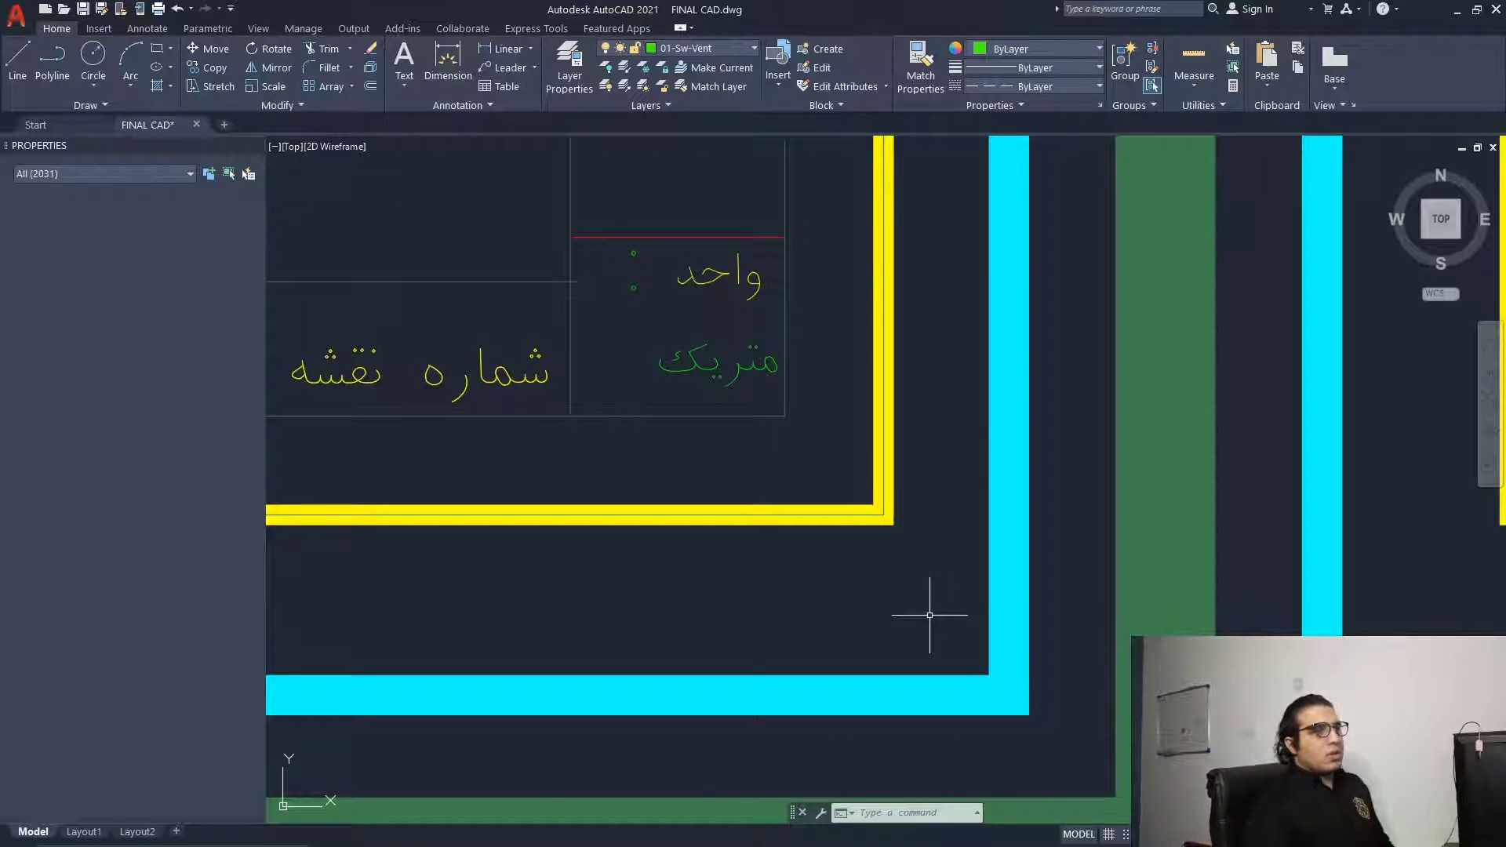
{"action": "scroll", "coordinate": [929, 614], "scroll_direction": "down", "scroll_amount": 8}
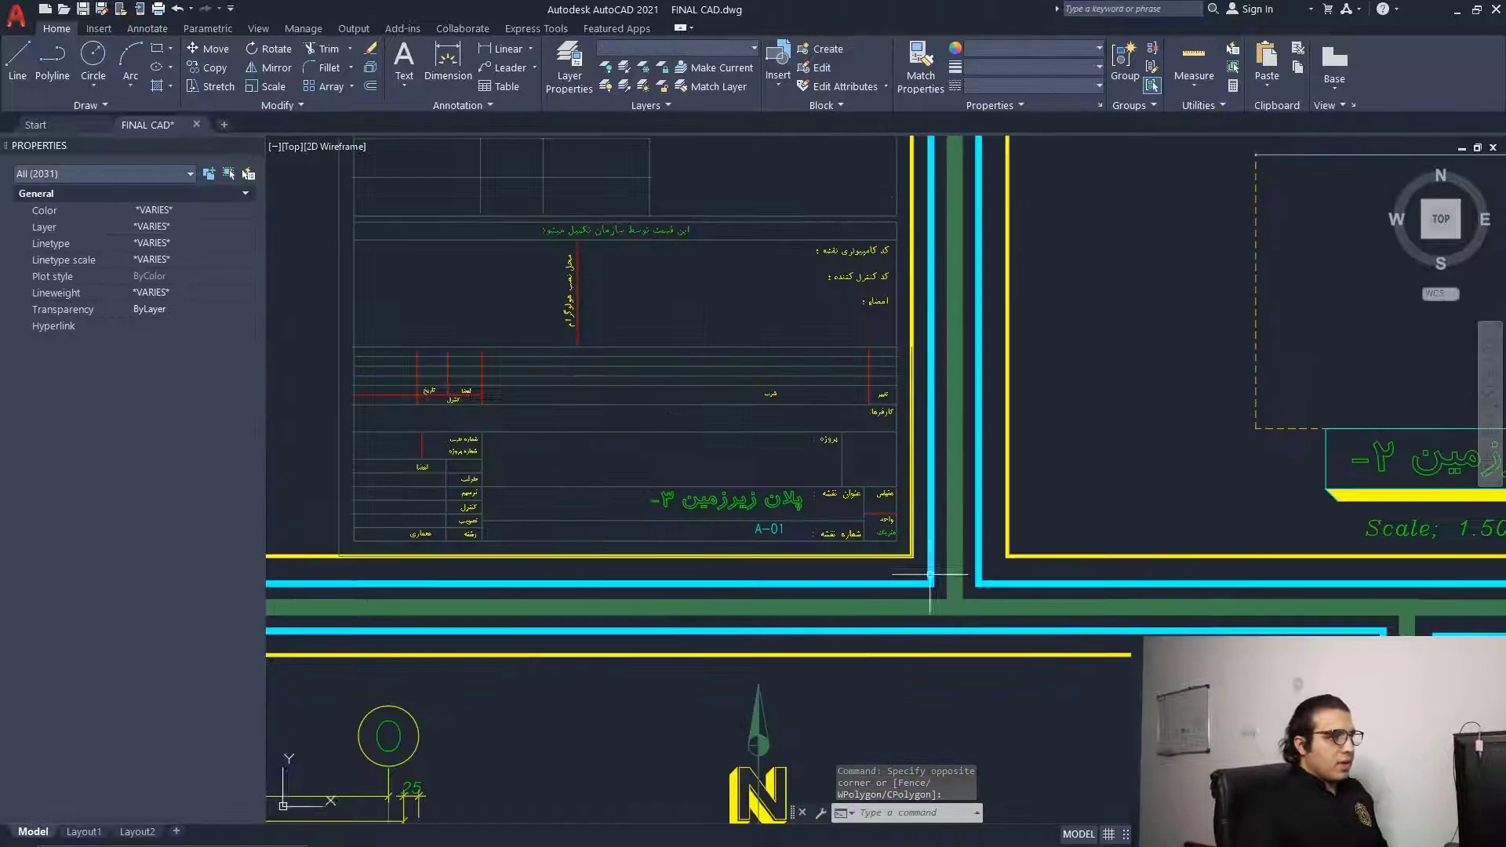
{"action": "middle_click_drag", "start_coordinate": [841, 644], "coordinate": [1130, 644]}
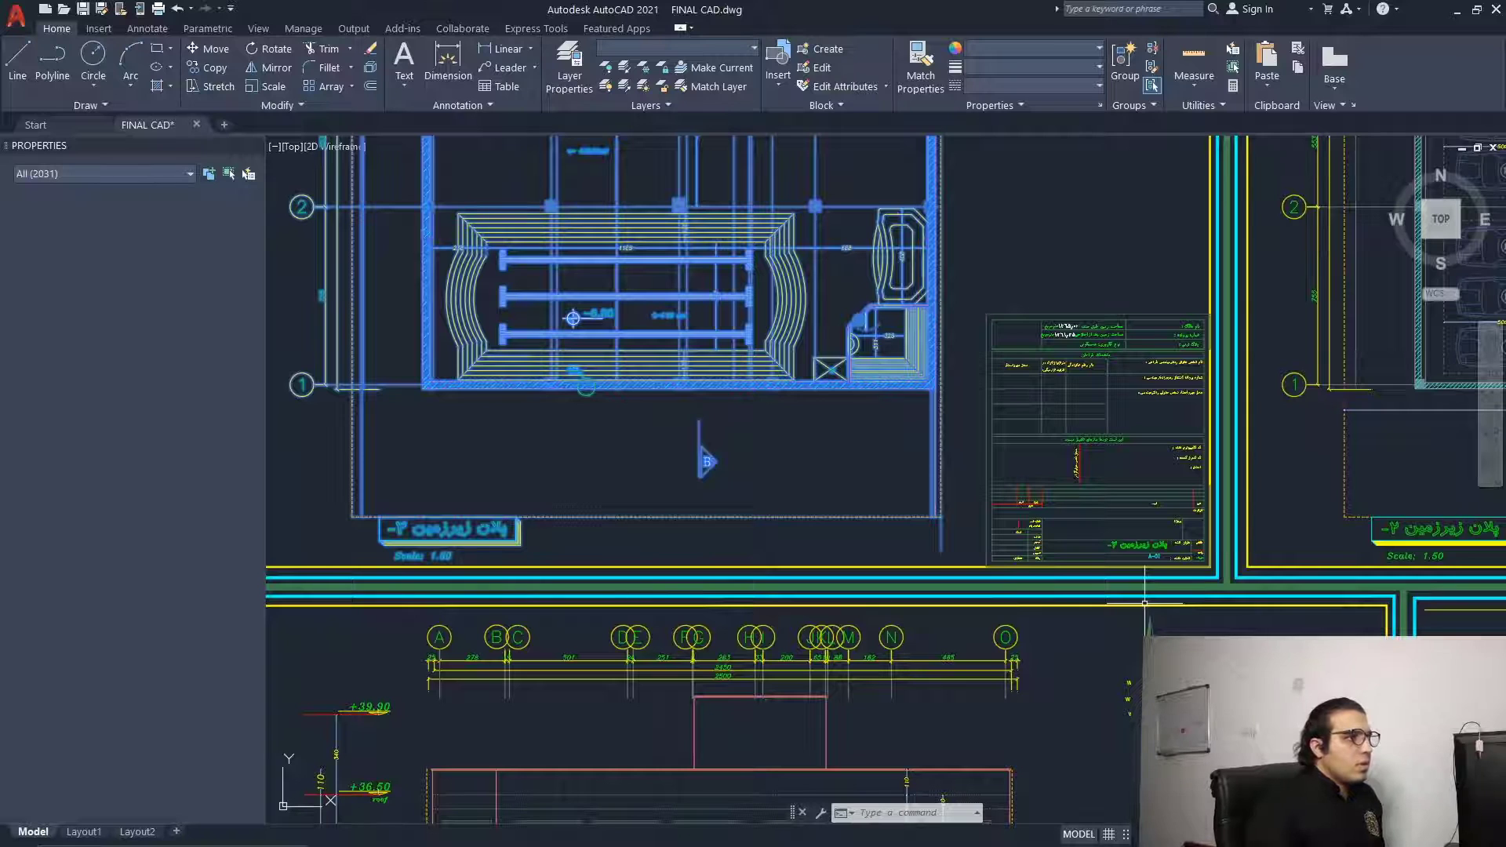
{"action": "key", "text": "ctrl+c"}
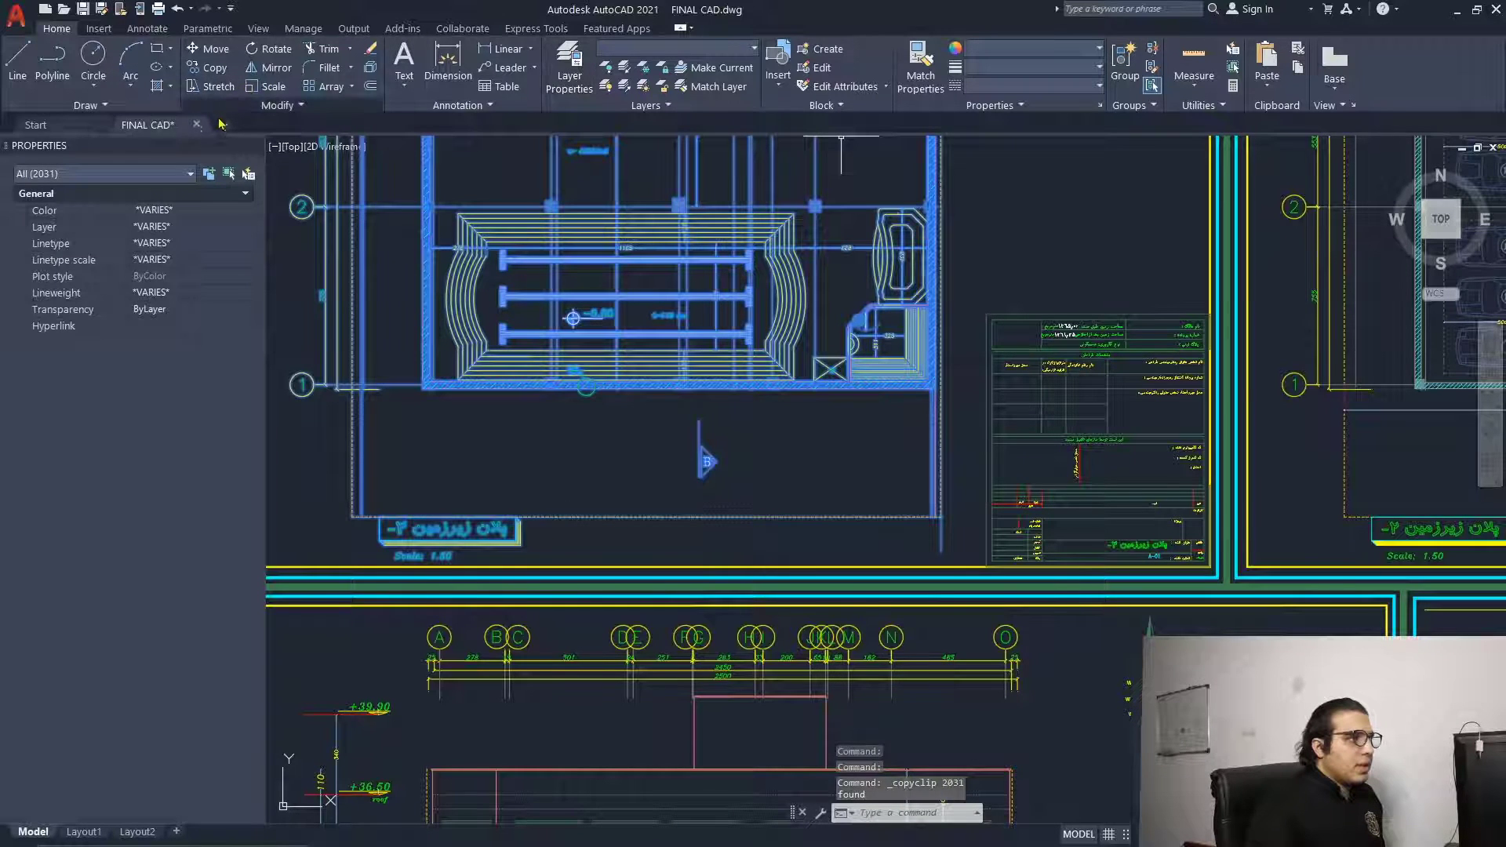
Create a new blank drawing and close FINAL CAD without saving changes.
{"action": "left_click", "coordinate": [224, 125]}
{"action": "left_click", "coordinate": [196, 124]}
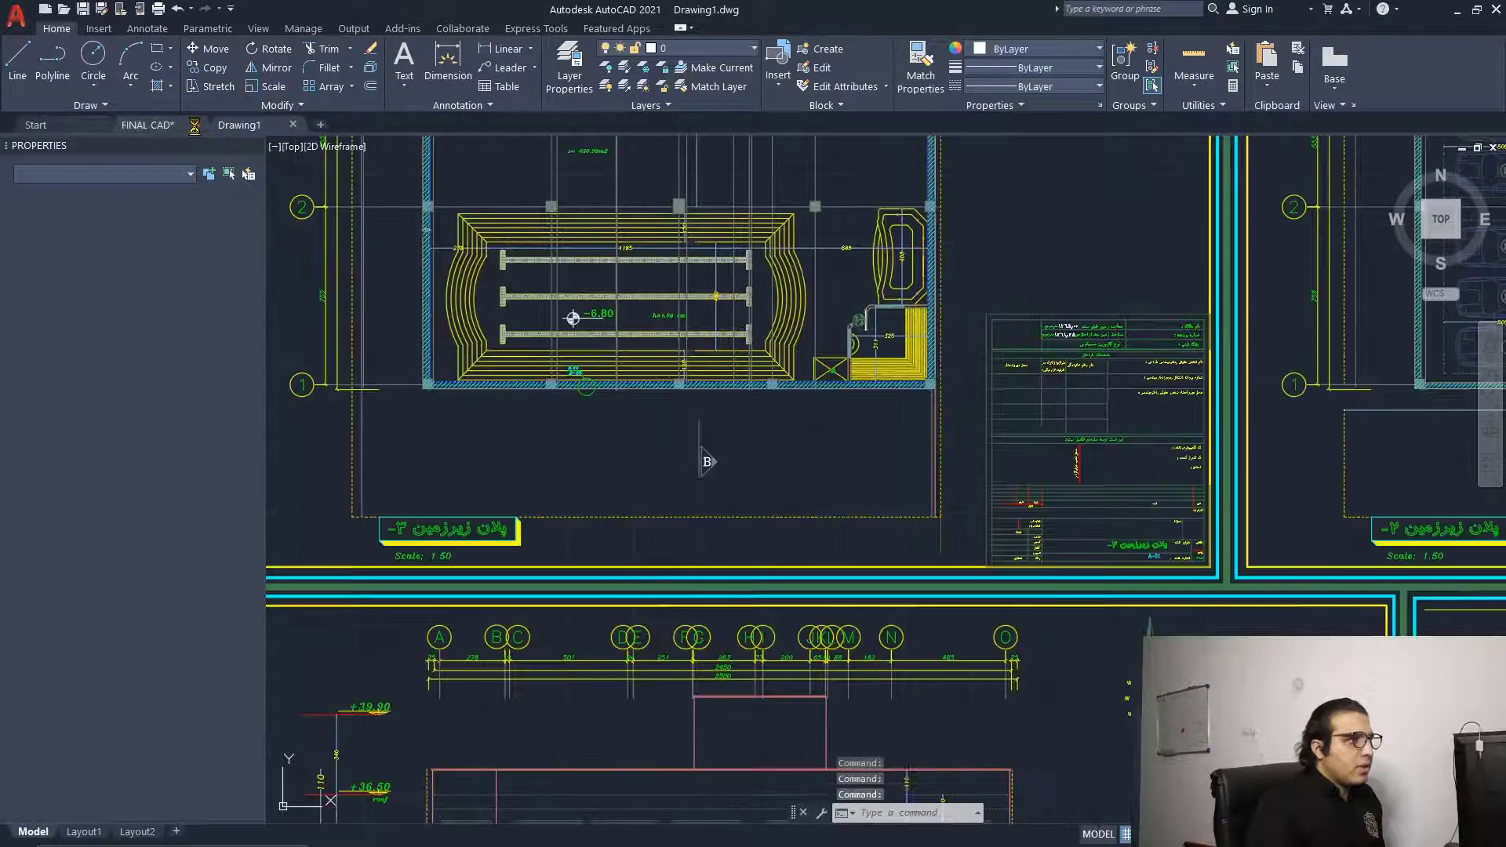
{"action": "left_click", "coordinate": [752, 469]}
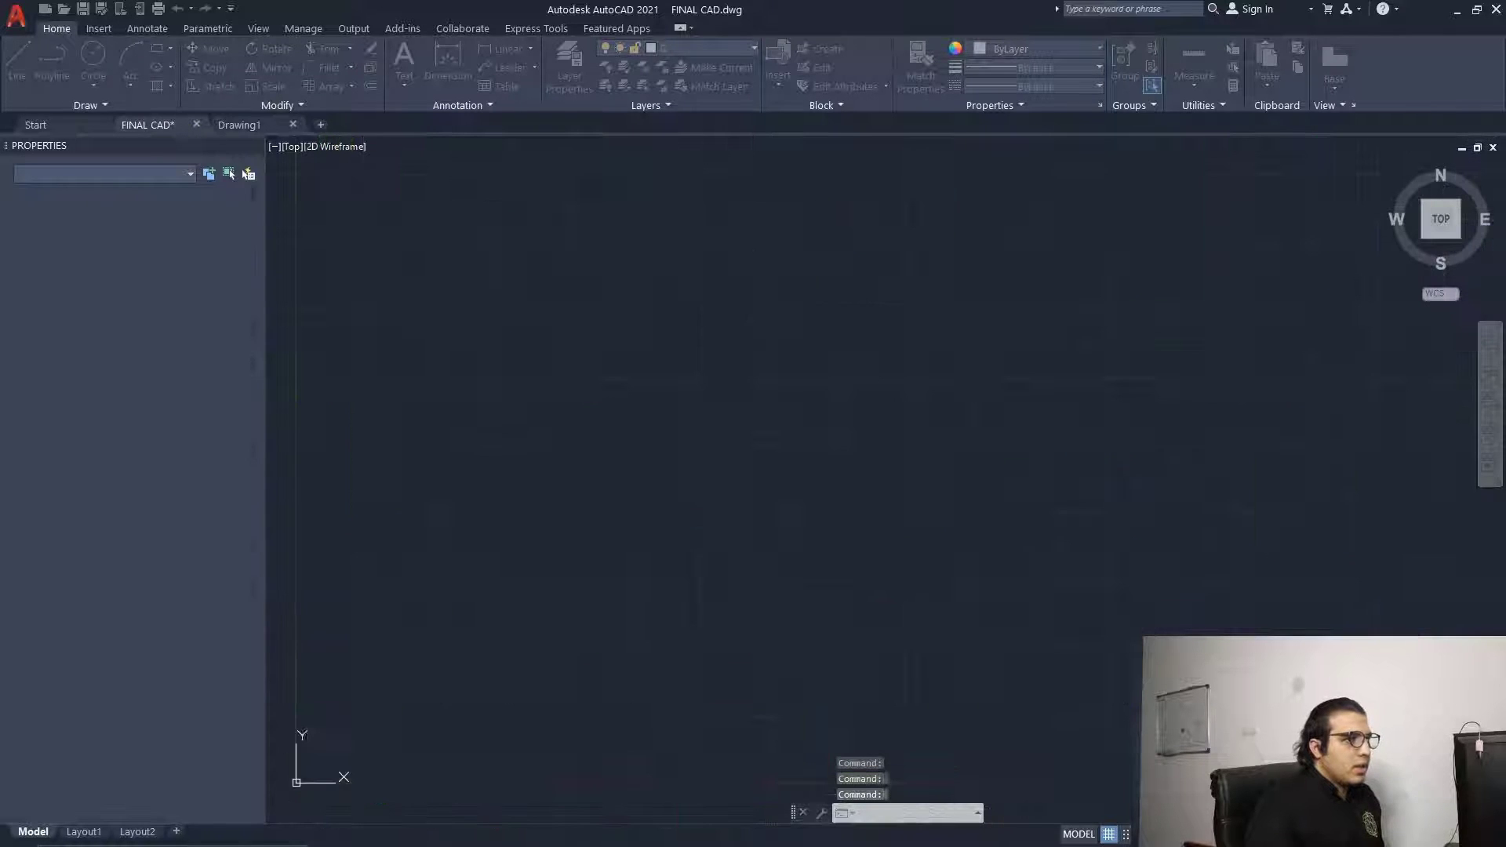
Paste the copied plans into Drawing1 and centre them in view.
{"action": "scroll", "coordinate": [608, 660], "scroll_direction": "up", "scroll_amount": 6}
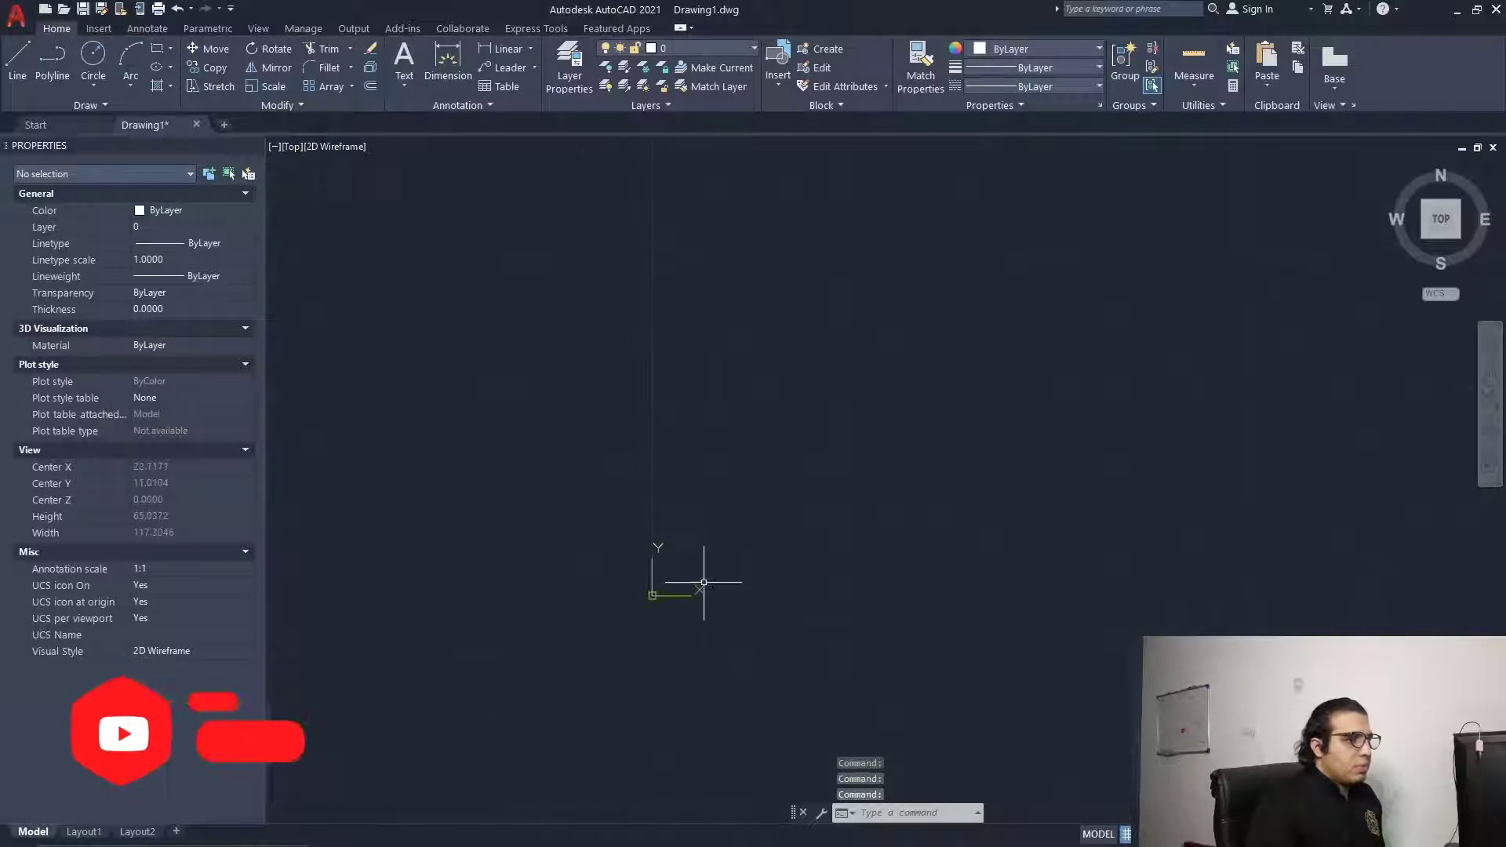
{"action": "key", "text": "ctrl+v"}
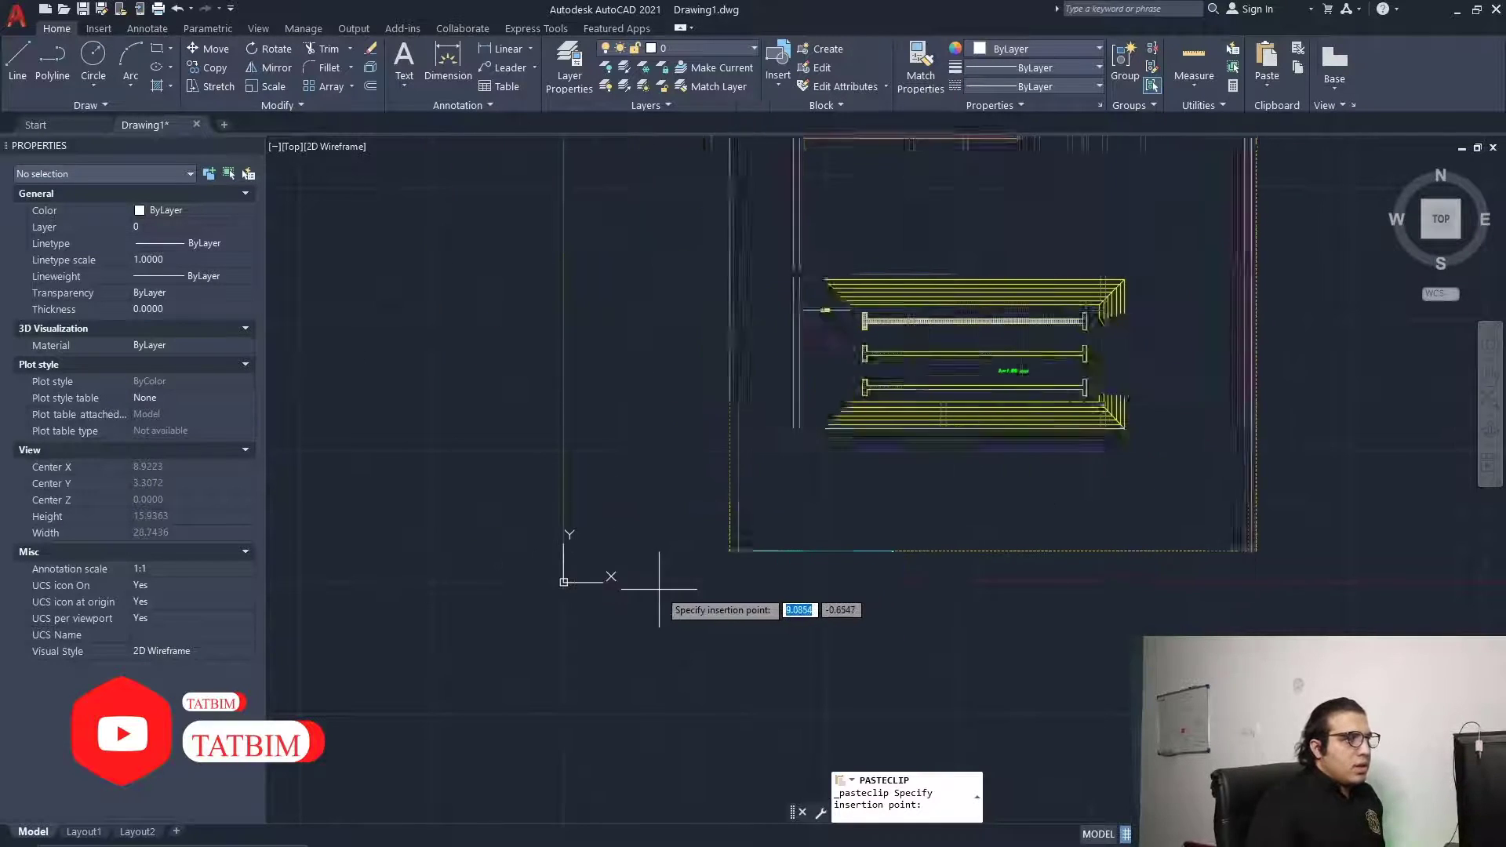
{"action": "scroll", "coordinate": [633, 539], "scroll_direction": "down", "scroll_amount": 2}
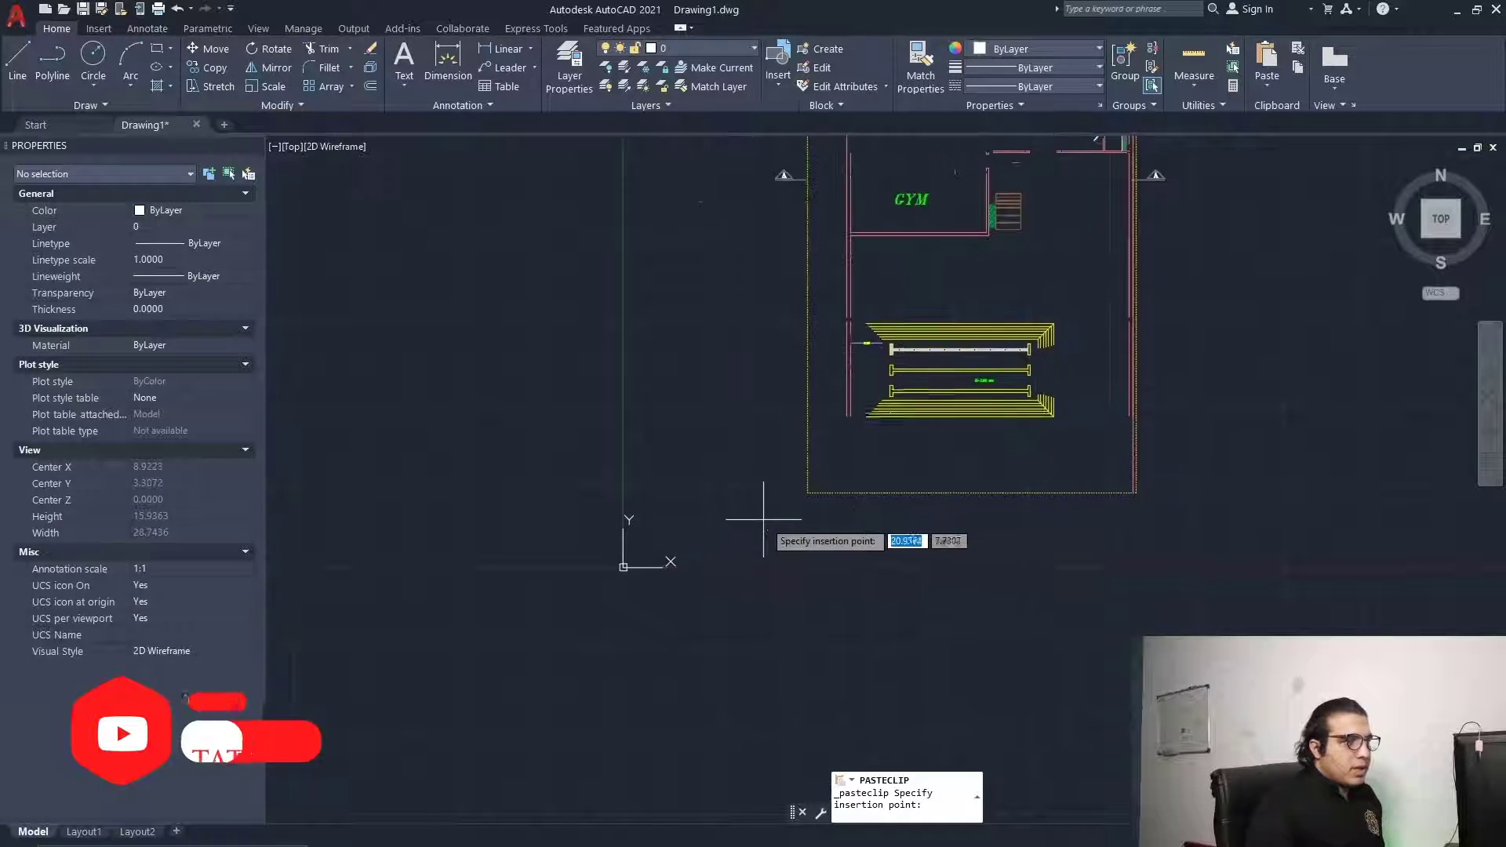
{"action": "key", "text": "Escape"}
{"action": "key", "text": "Escape"}
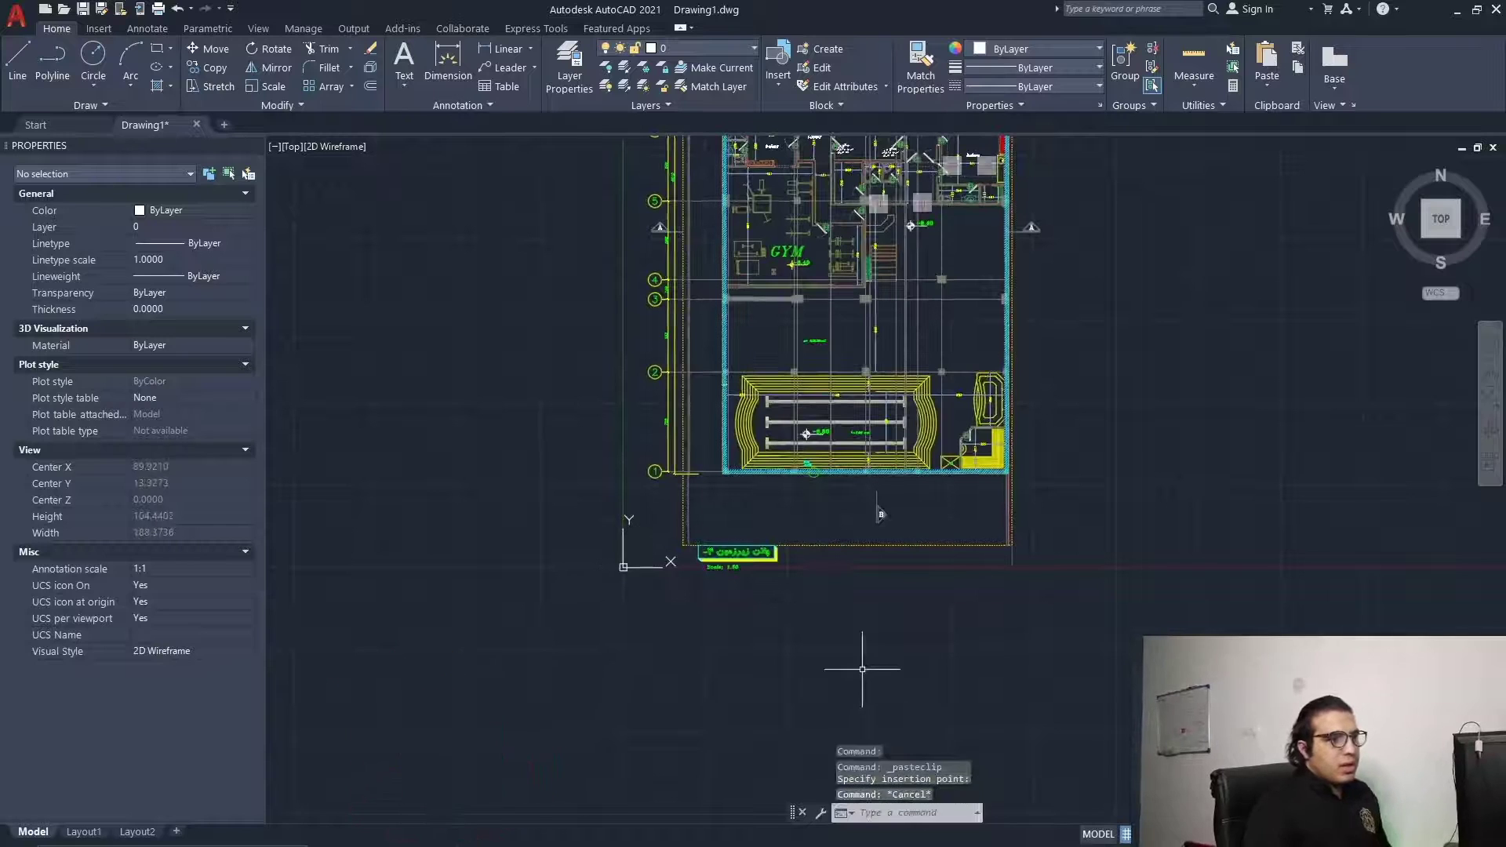
{"action": "scroll", "coordinate": [867, 672], "scroll_direction": "down", "scroll_amount": 10}
{"action": "middle_click_drag", "start_coordinate": [975, 611], "coordinate": [847, 569]}
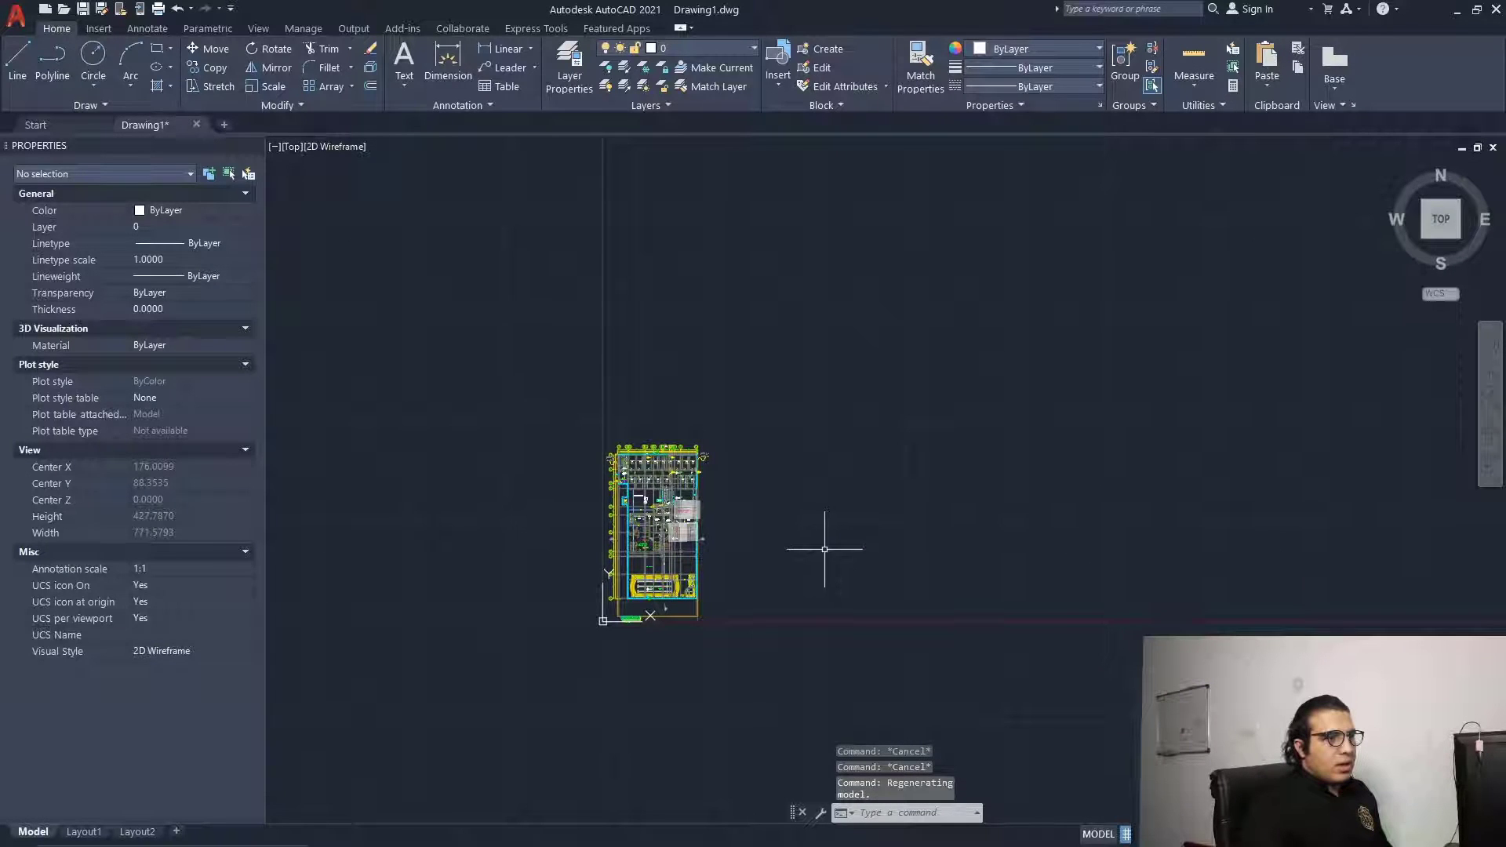
Save the drawing to the Desktop as test-1.dwg, replacing the existing file, then close AutoCAD.
{"action": "key", "text": "ctrl+s"}
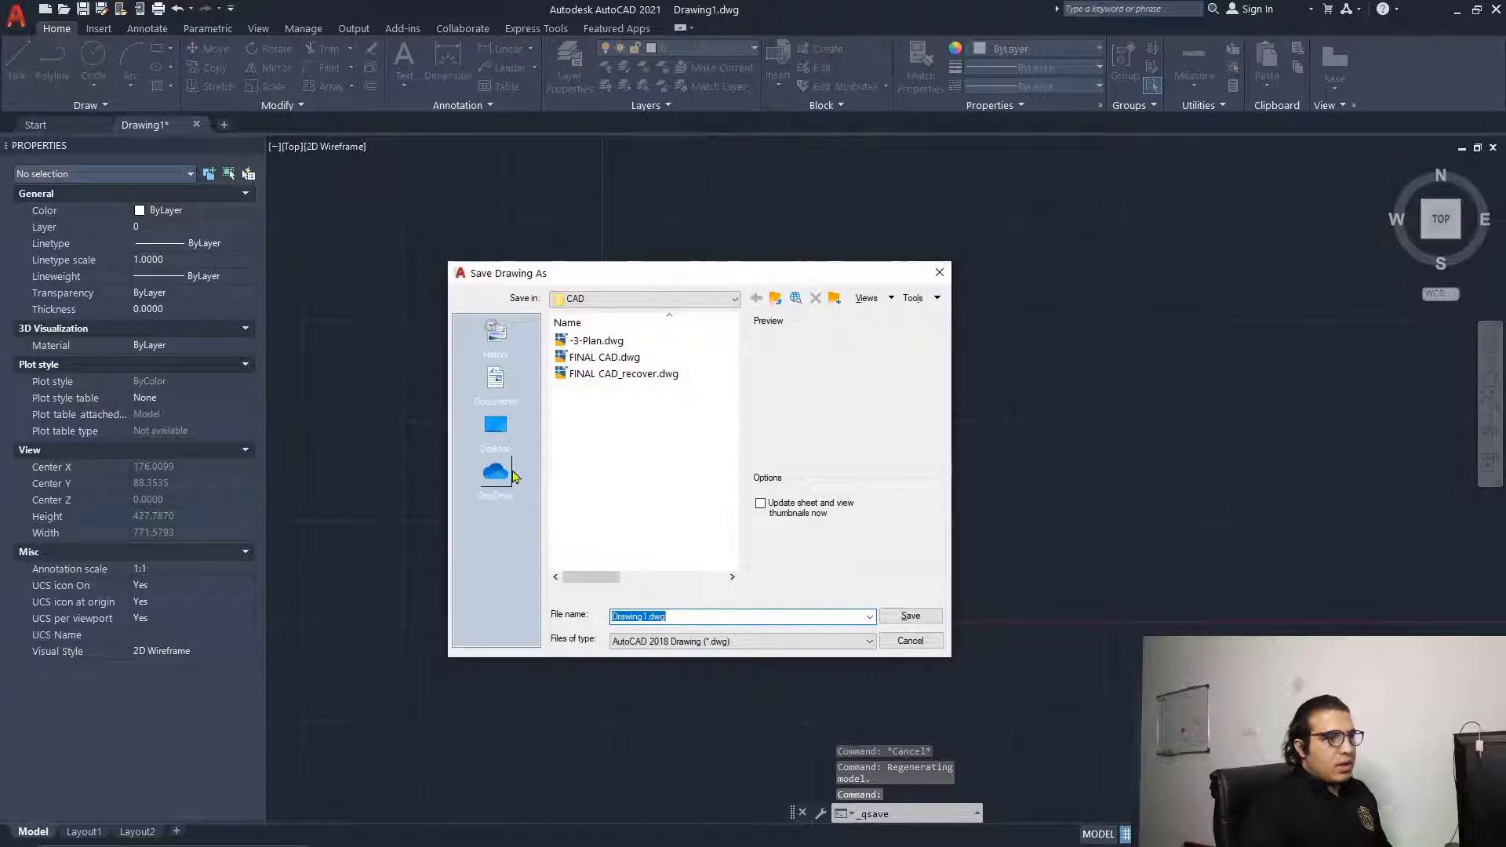
{"action": "left_click", "coordinate": [495, 426]}
{"action": "left_click", "coordinate": [617, 441]}
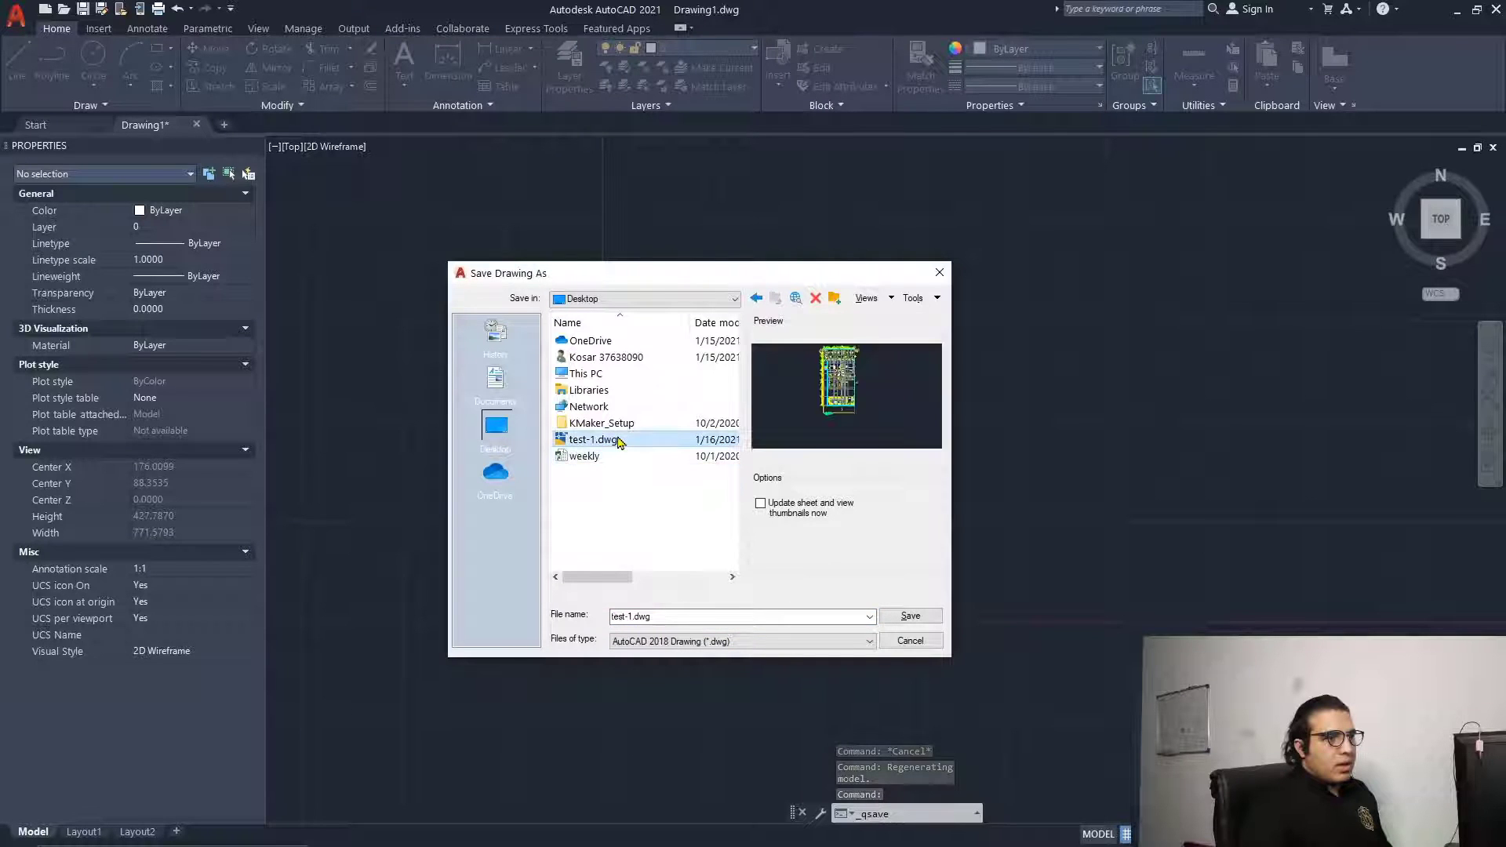
{"action": "left_click", "coordinate": [909, 616]}
{"action": "left_click", "coordinate": [663, 502]}
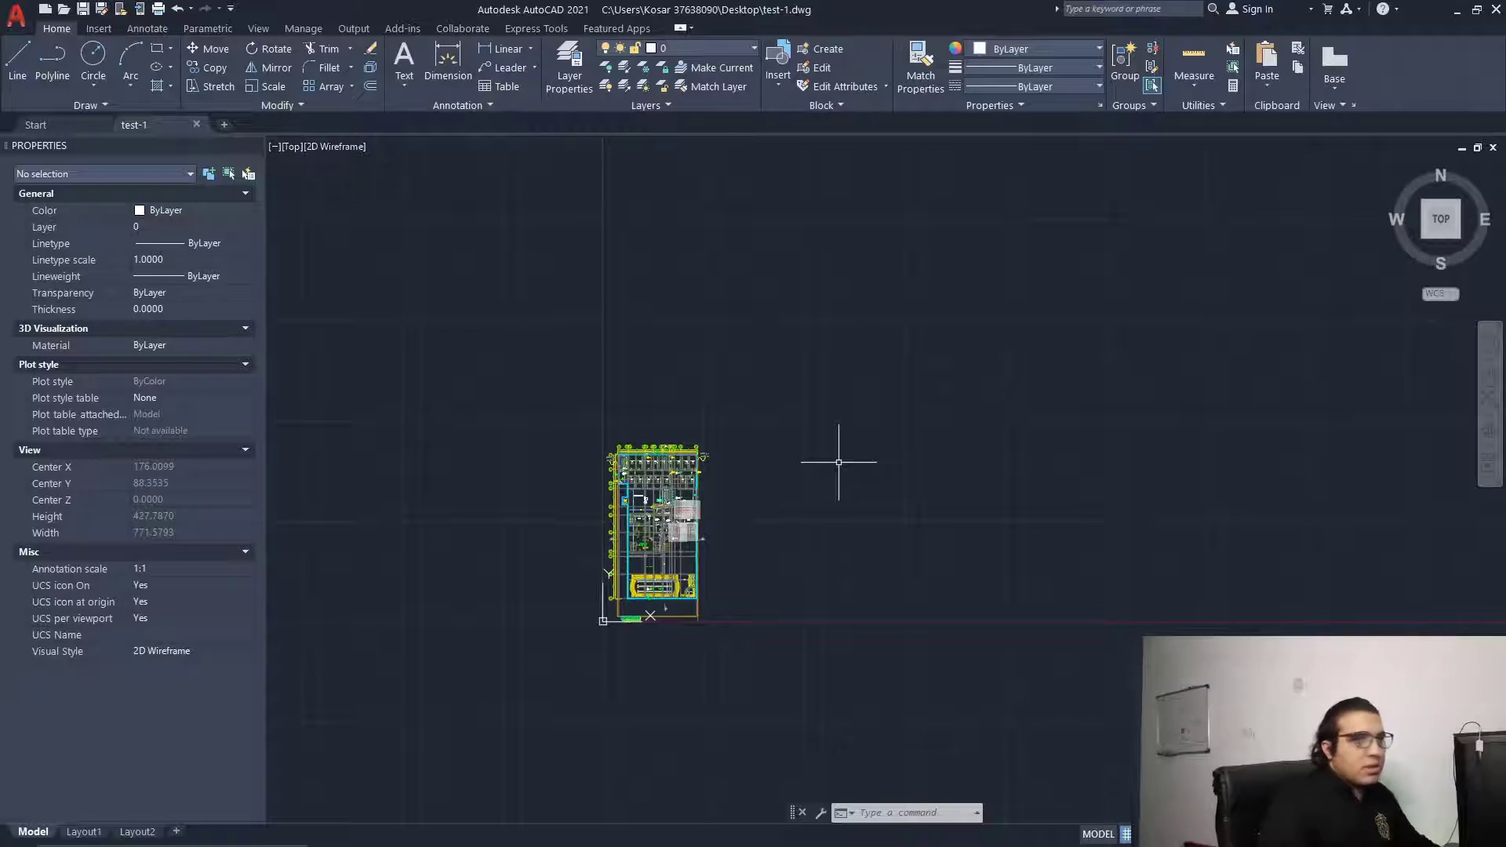
{"action": "left_click", "coordinate": [1496, 10]}
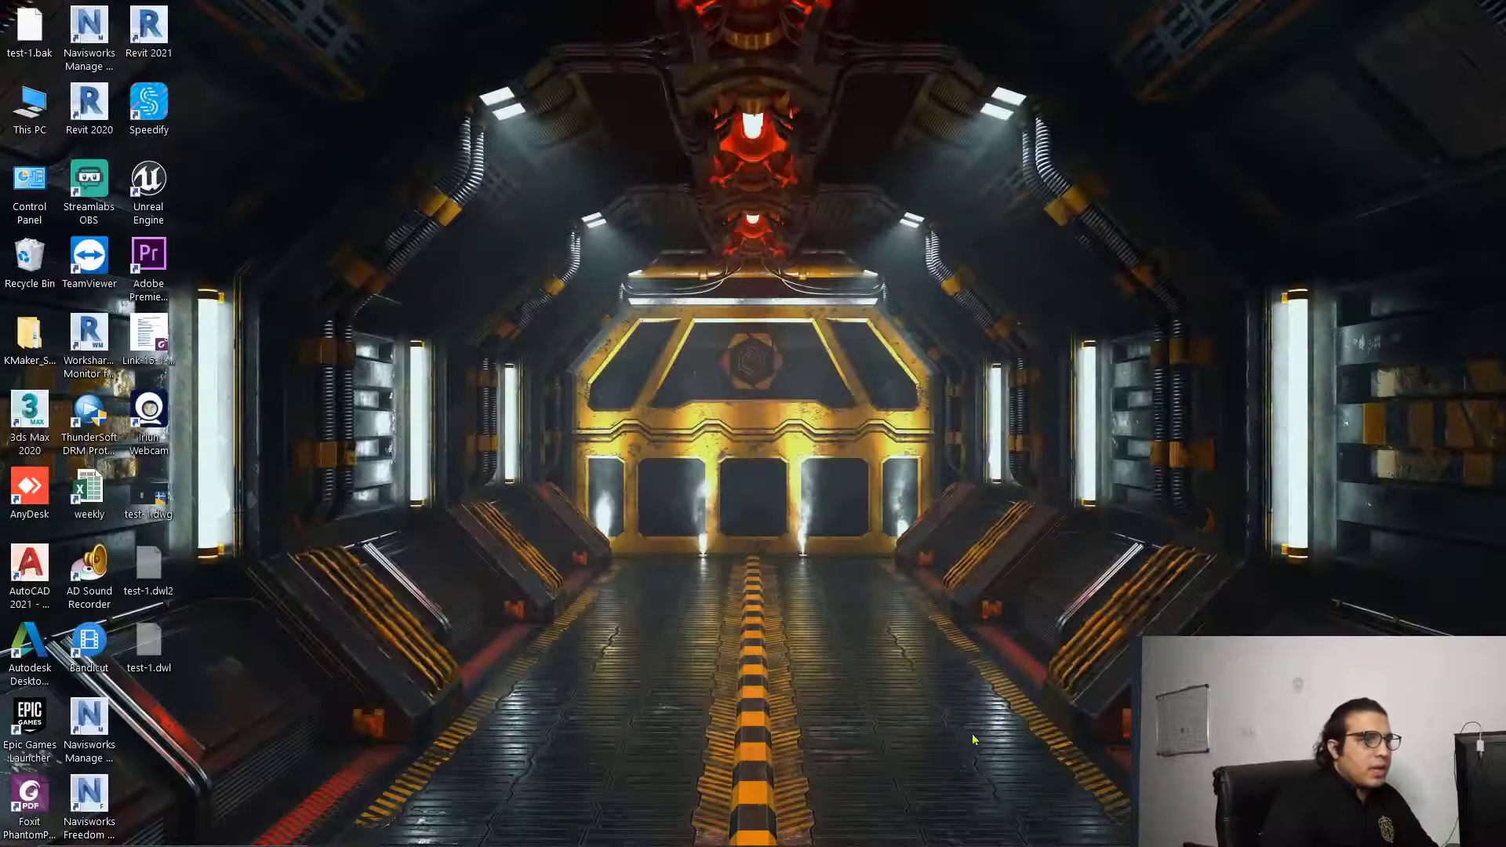
Bring Revit 2021 forward and centre the Level 1 plan's elevation markers in view.
{"action": "left_click", "coordinate": [1096, 838]}
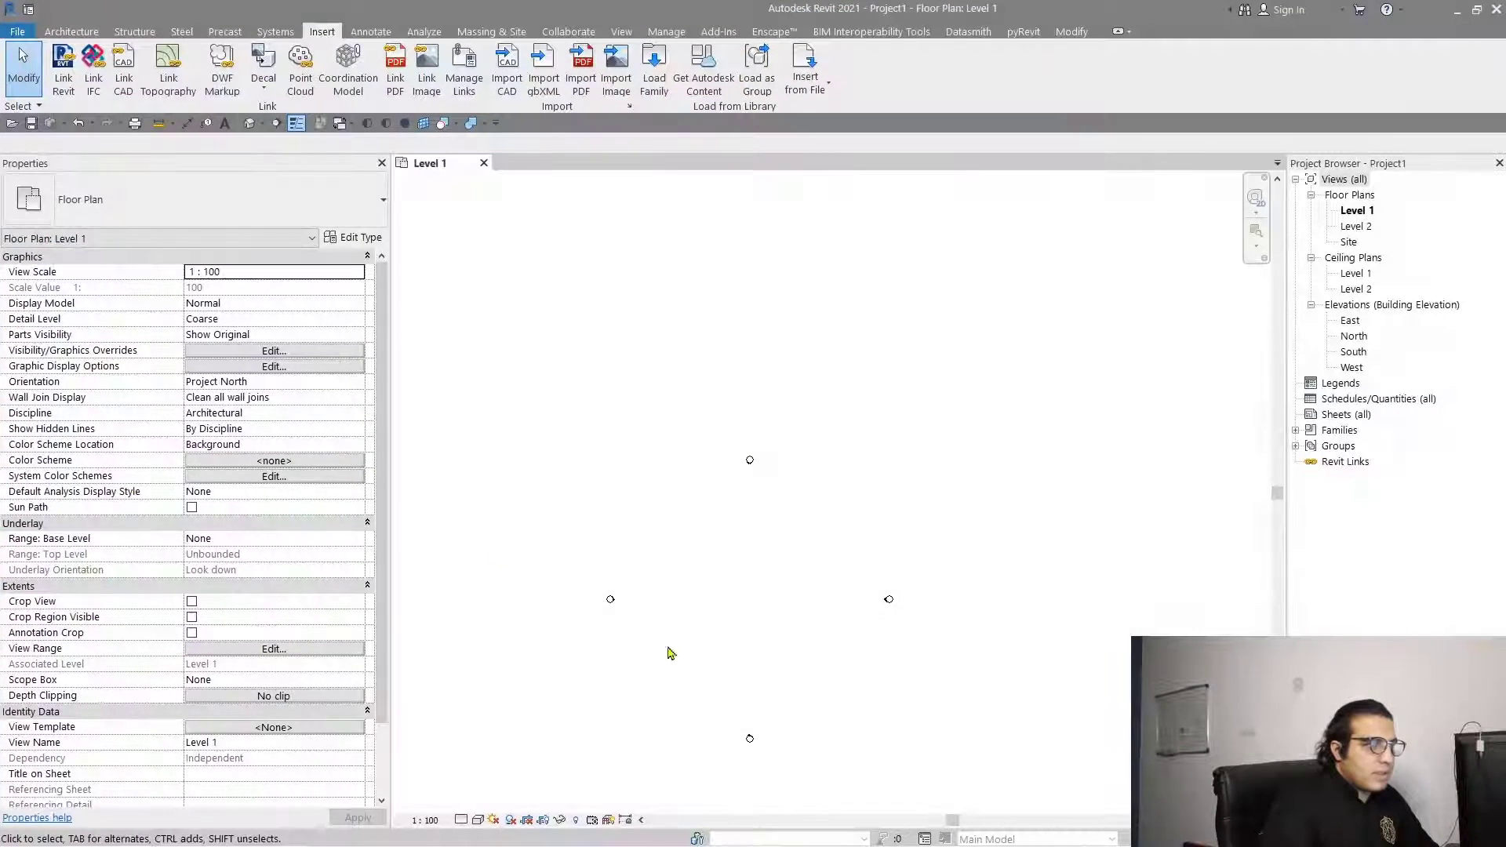
{"action": "middle_click_drag", "start_coordinate": [836, 618], "coordinate": [920, 582]}
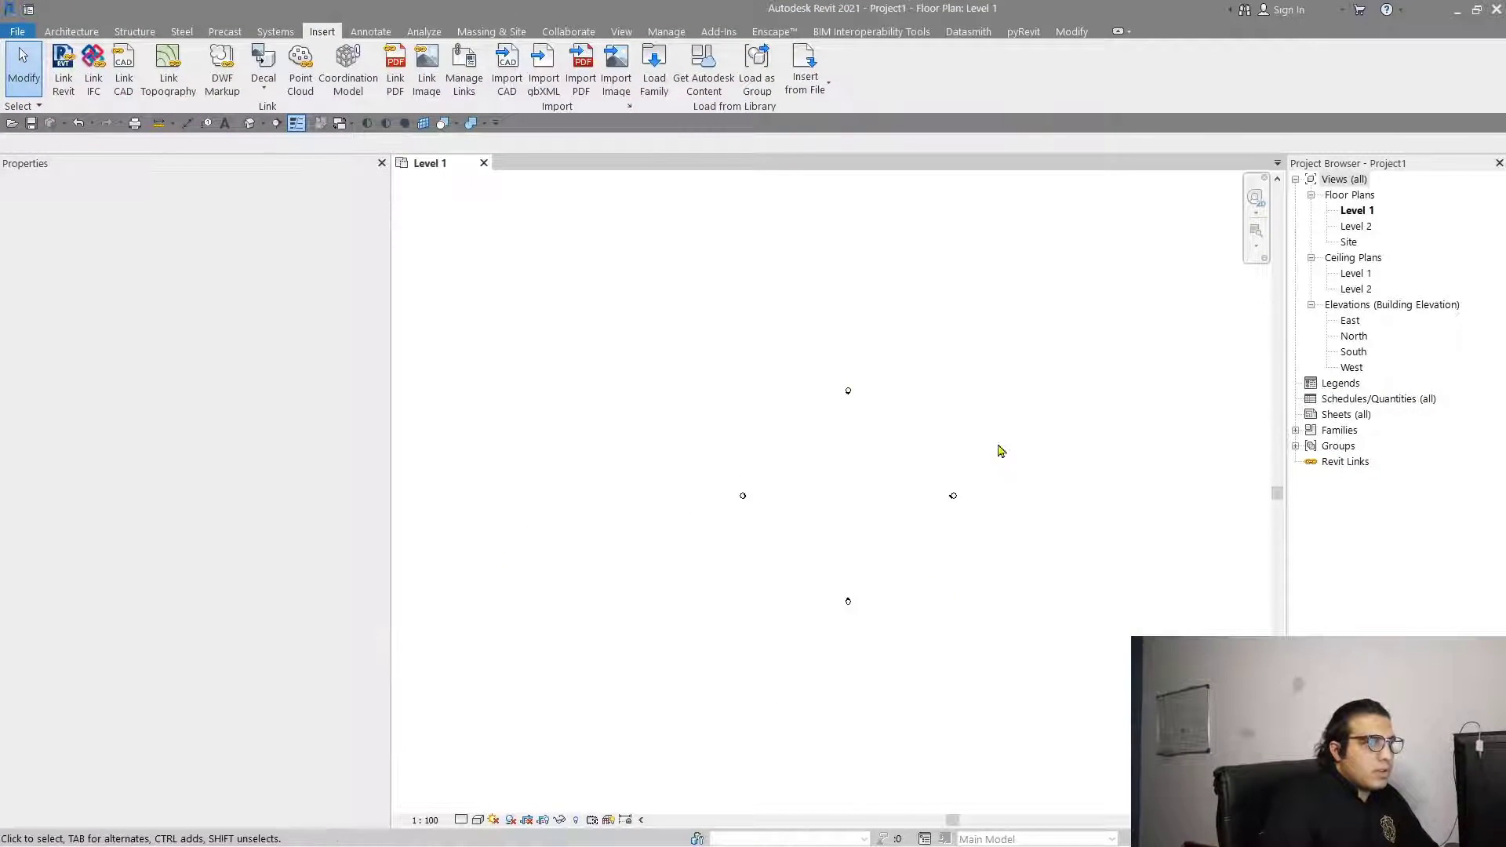
{"action": "scroll", "coordinate": [847, 499], "scroll_direction": "up", "scroll_amount": 2}
{"action": "scroll", "coordinate": [863, 534], "scroll_direction": "up", "scroll_amount": 1}
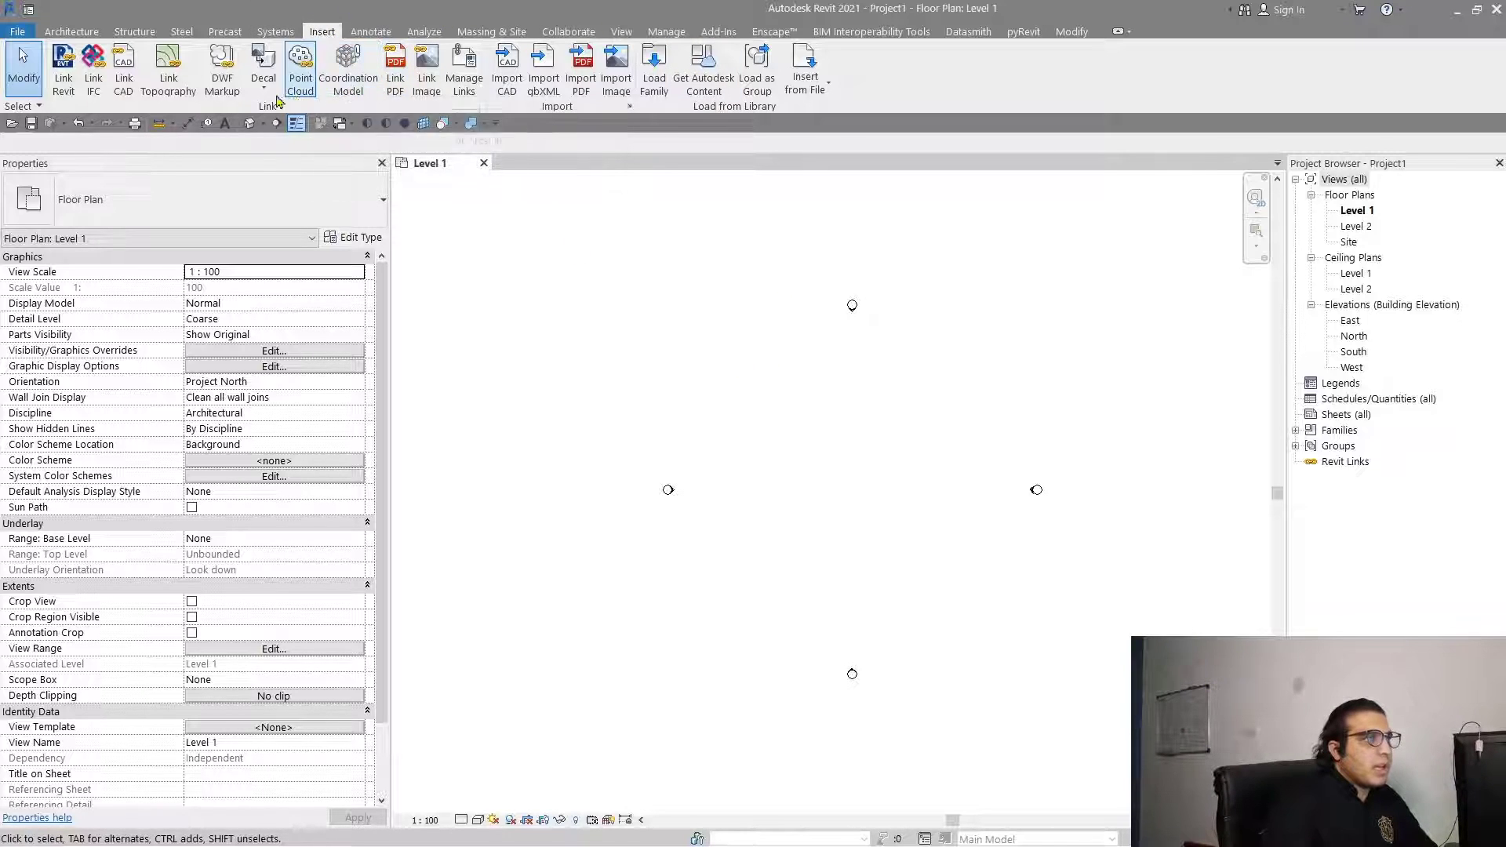
Import test-1.dwg from the Desktop with Positioning set to Manual - Origin.
{"action": "left_click", "coordinate": [506, 83]}
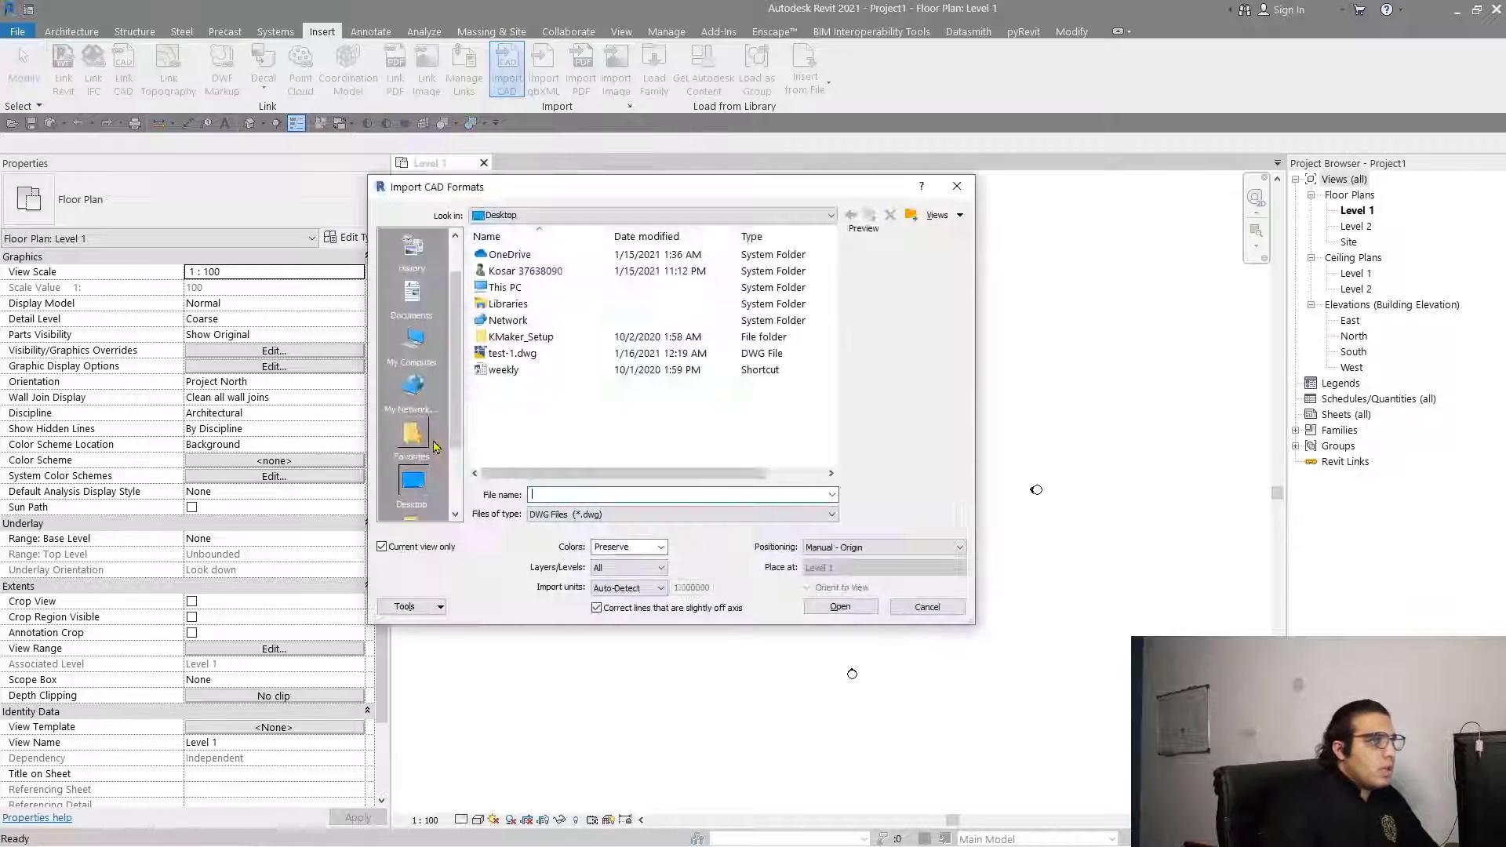
{"action": "left_click", "coordinate": [525, 354]}
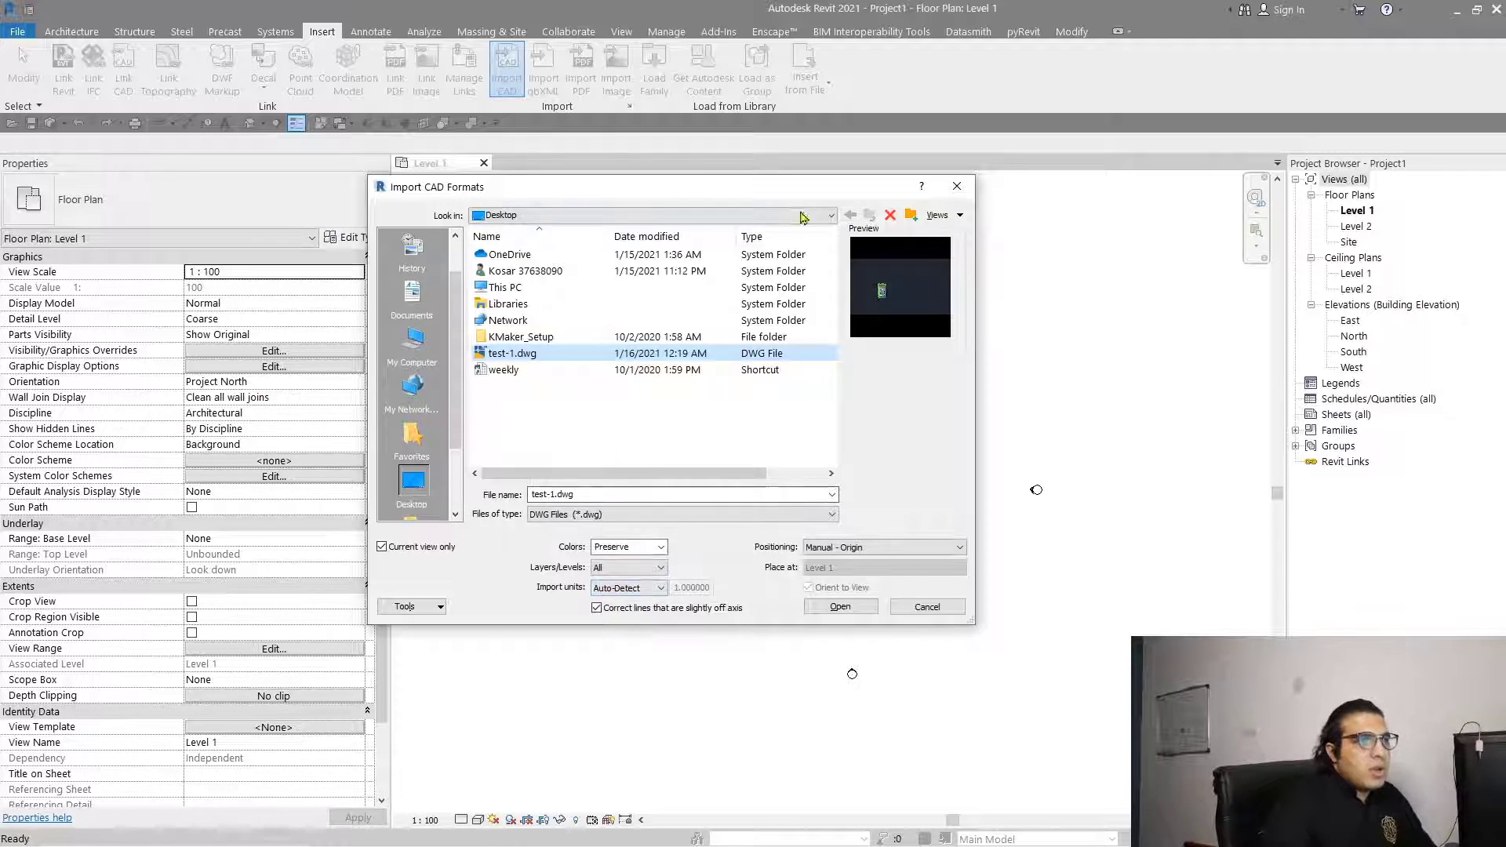
{"action": "left_click_drag", "start_coordinate": [812, 188], "coordinate": [469, 156]}
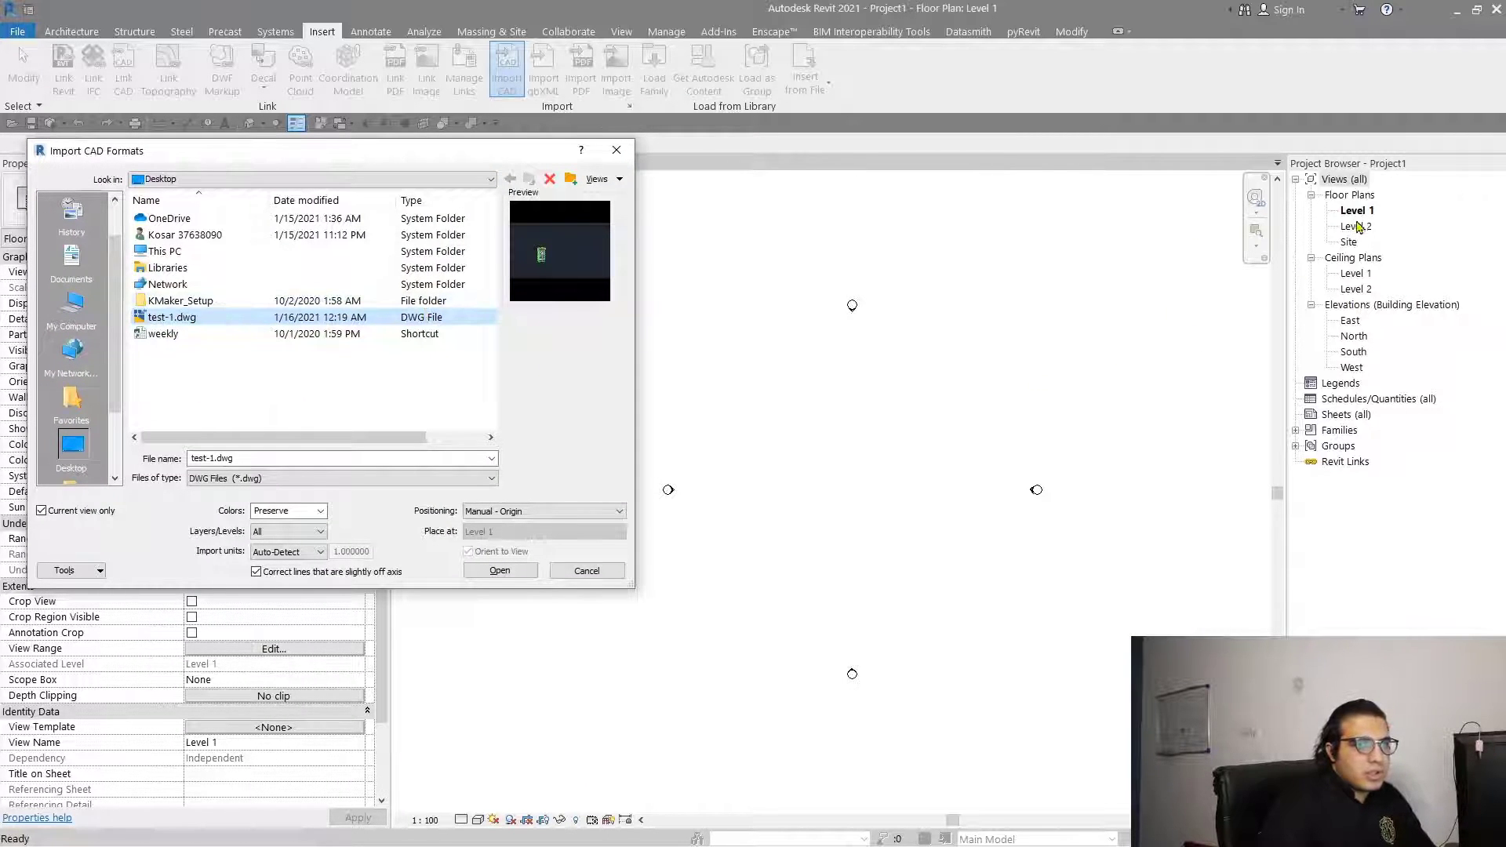
{"action": "left_click_drag", "start_coordinate": [312, 160], "coordinate": [609, 207]}
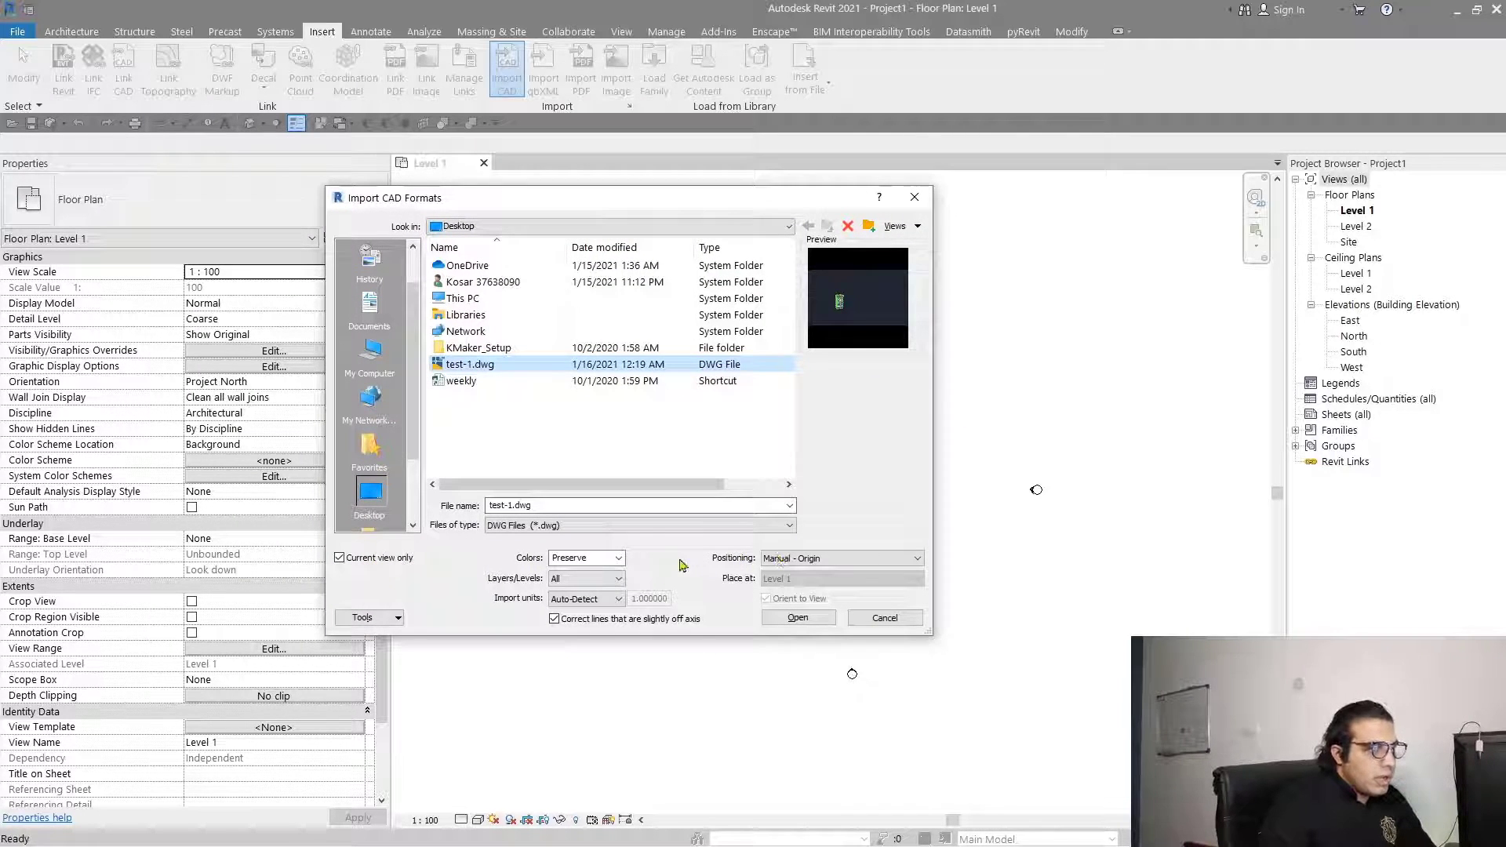
{"action": "left_click", "coordinate": [830, 559]}
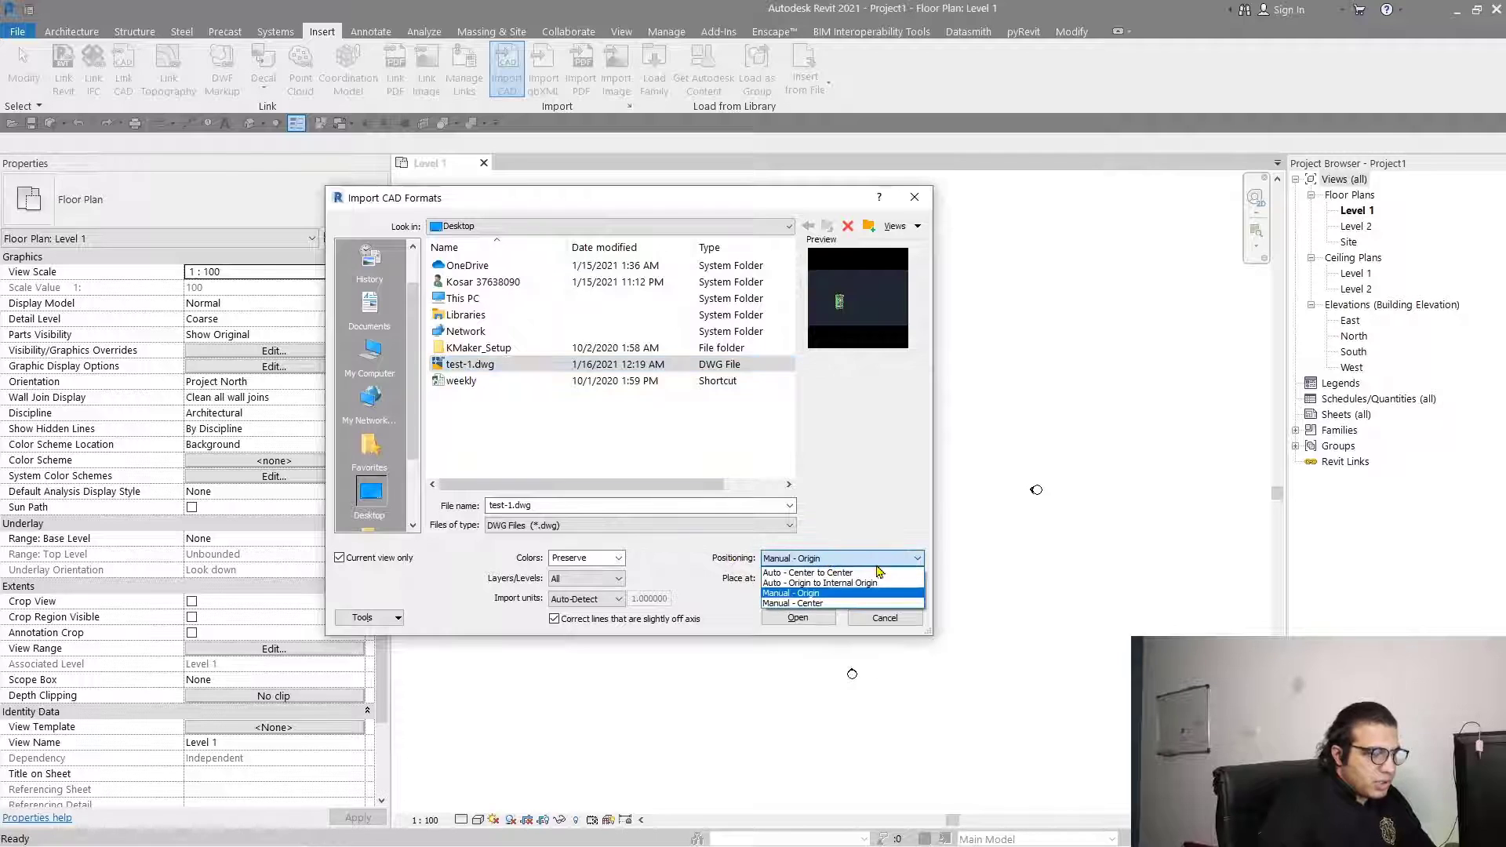
{"action": "left_click", "coordinate": [808, 593]}
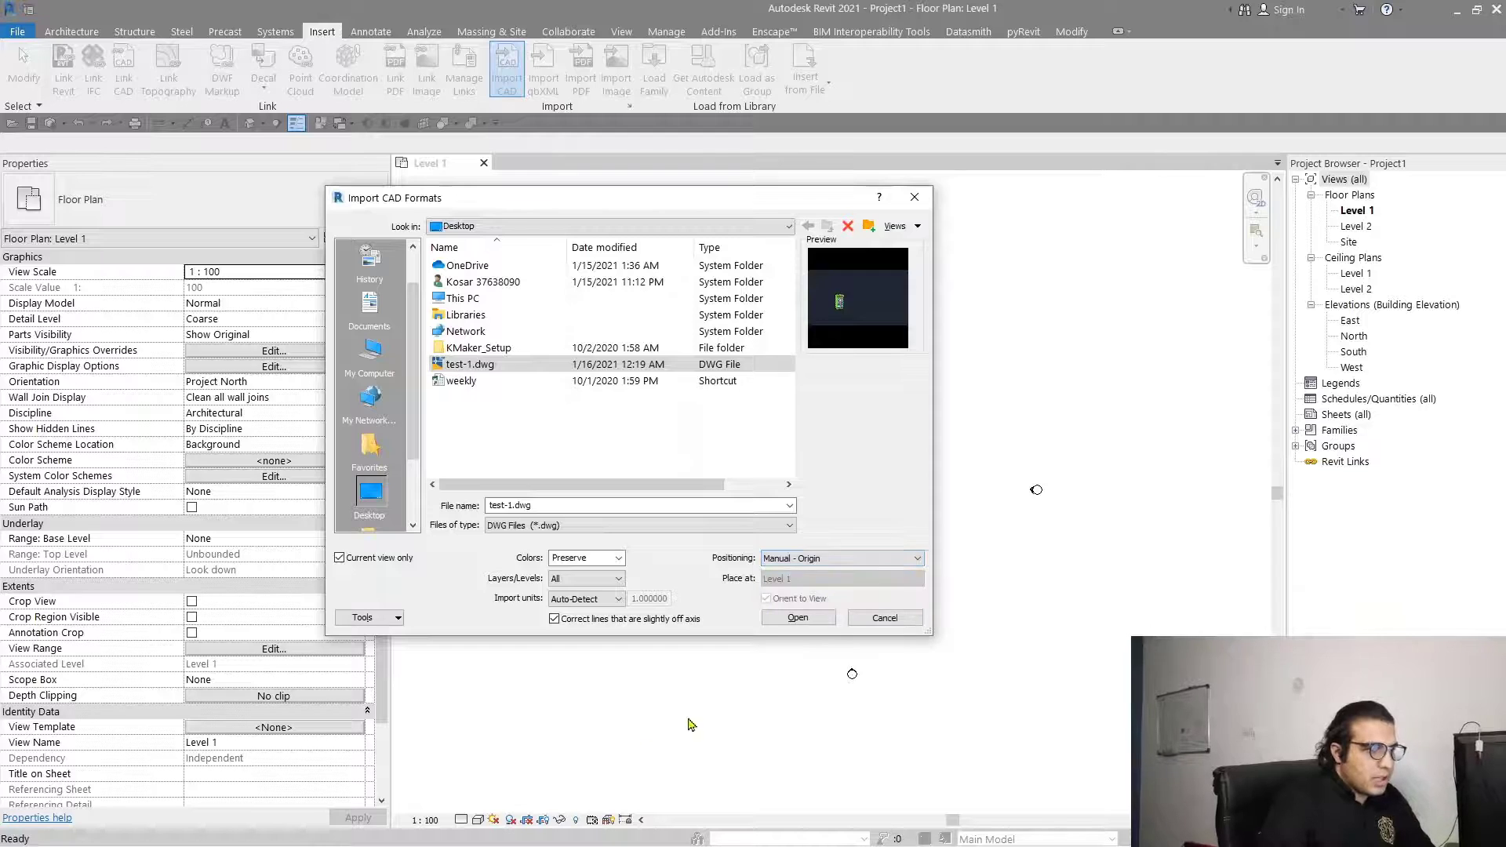
{"action": "left_click", "coordinate": [797, 617]}
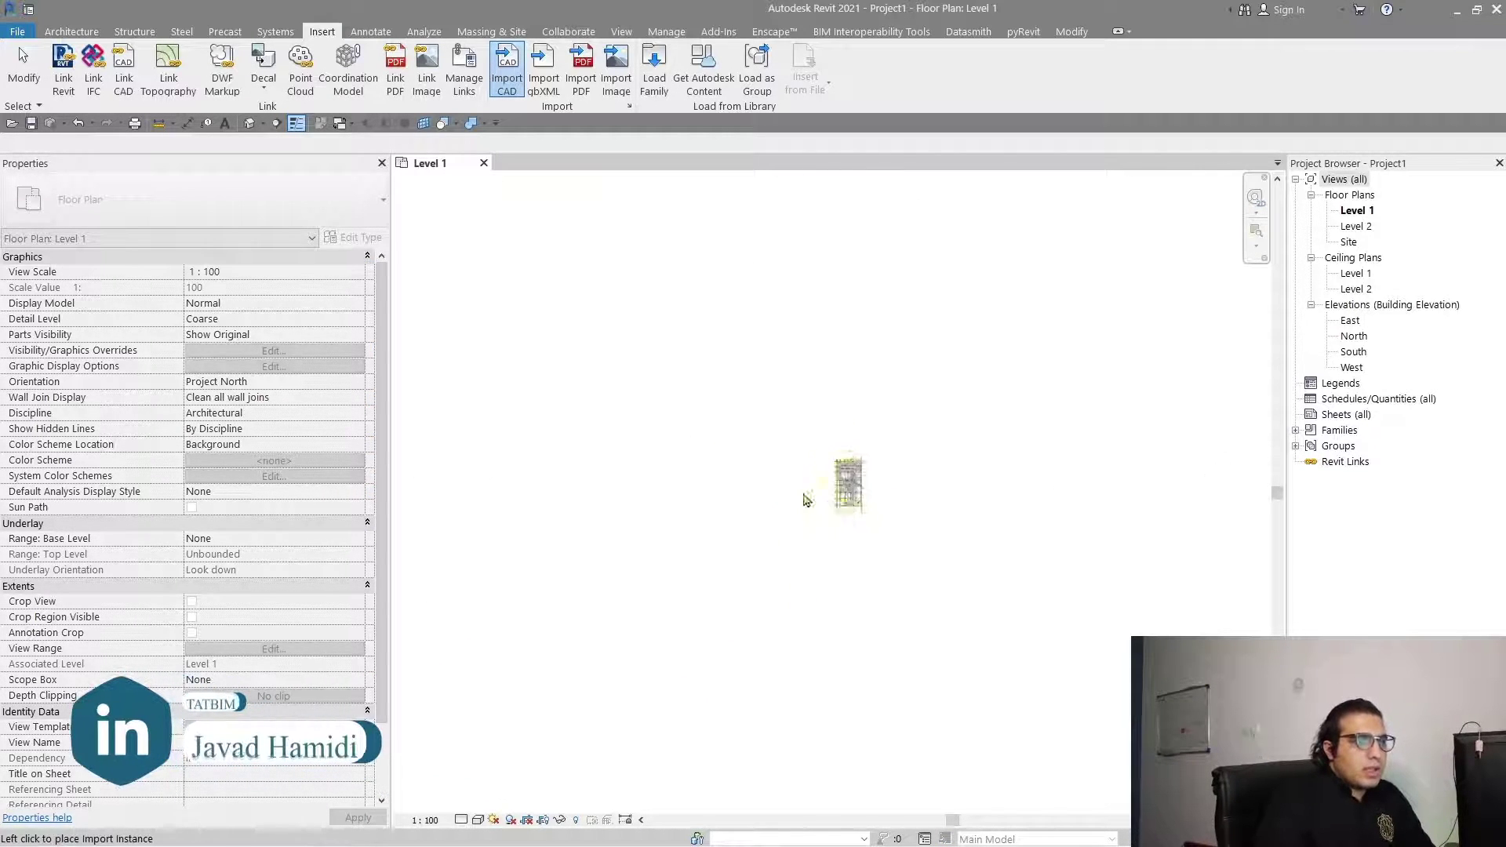
Place the imported test-1.dwg near the centre of the Level 1 view.
{"action": "scroll", "coordinate": [839, 506], "scroll_direction": "down", "scroll_amount": 2}
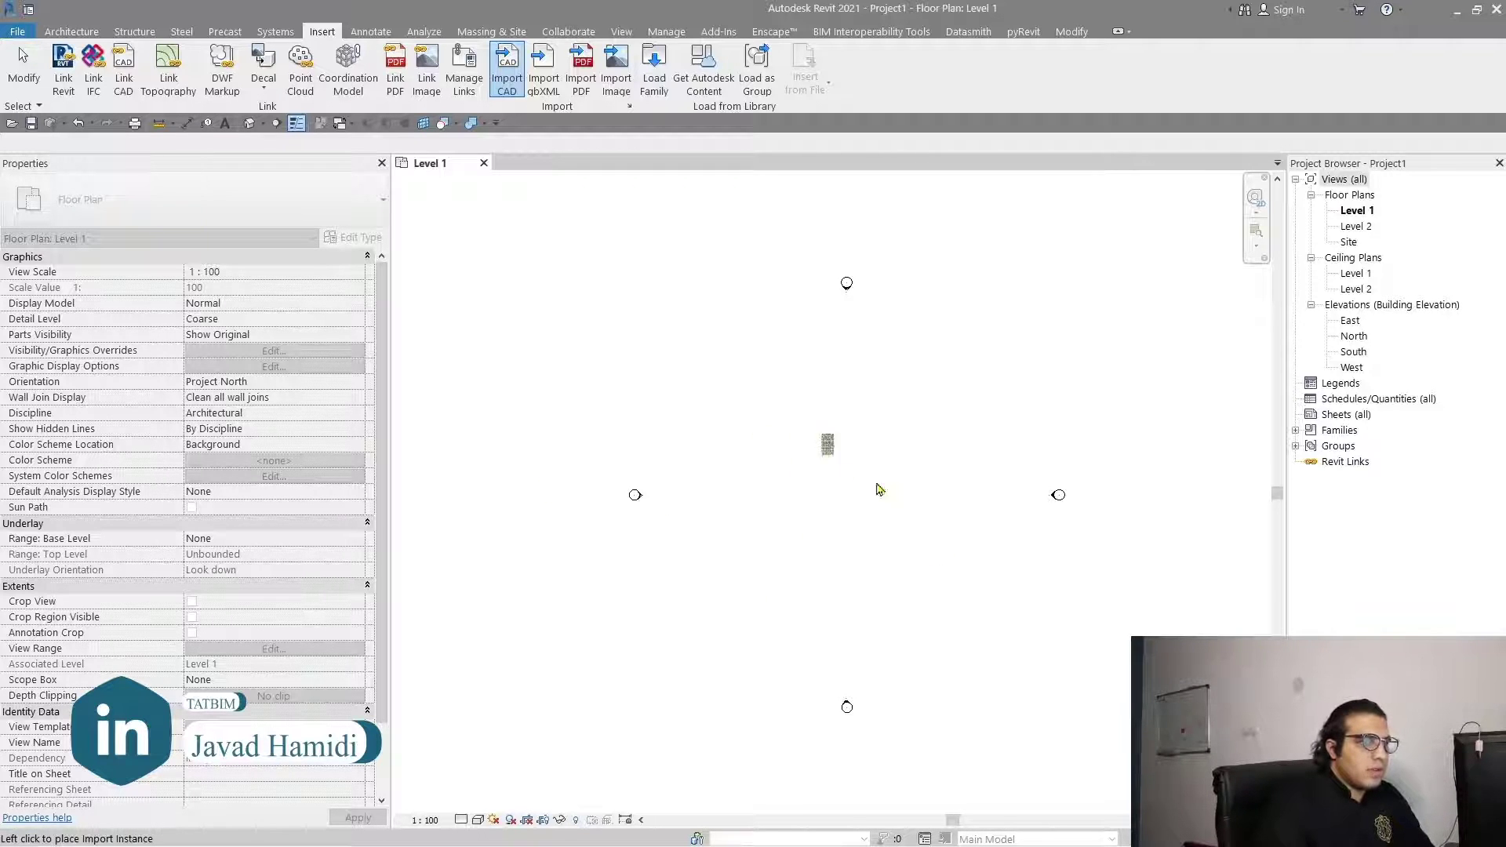
{"action": "scroll", "coordinate": [888, 541], "scroll_direction": "up", "scroll_amount": 1}
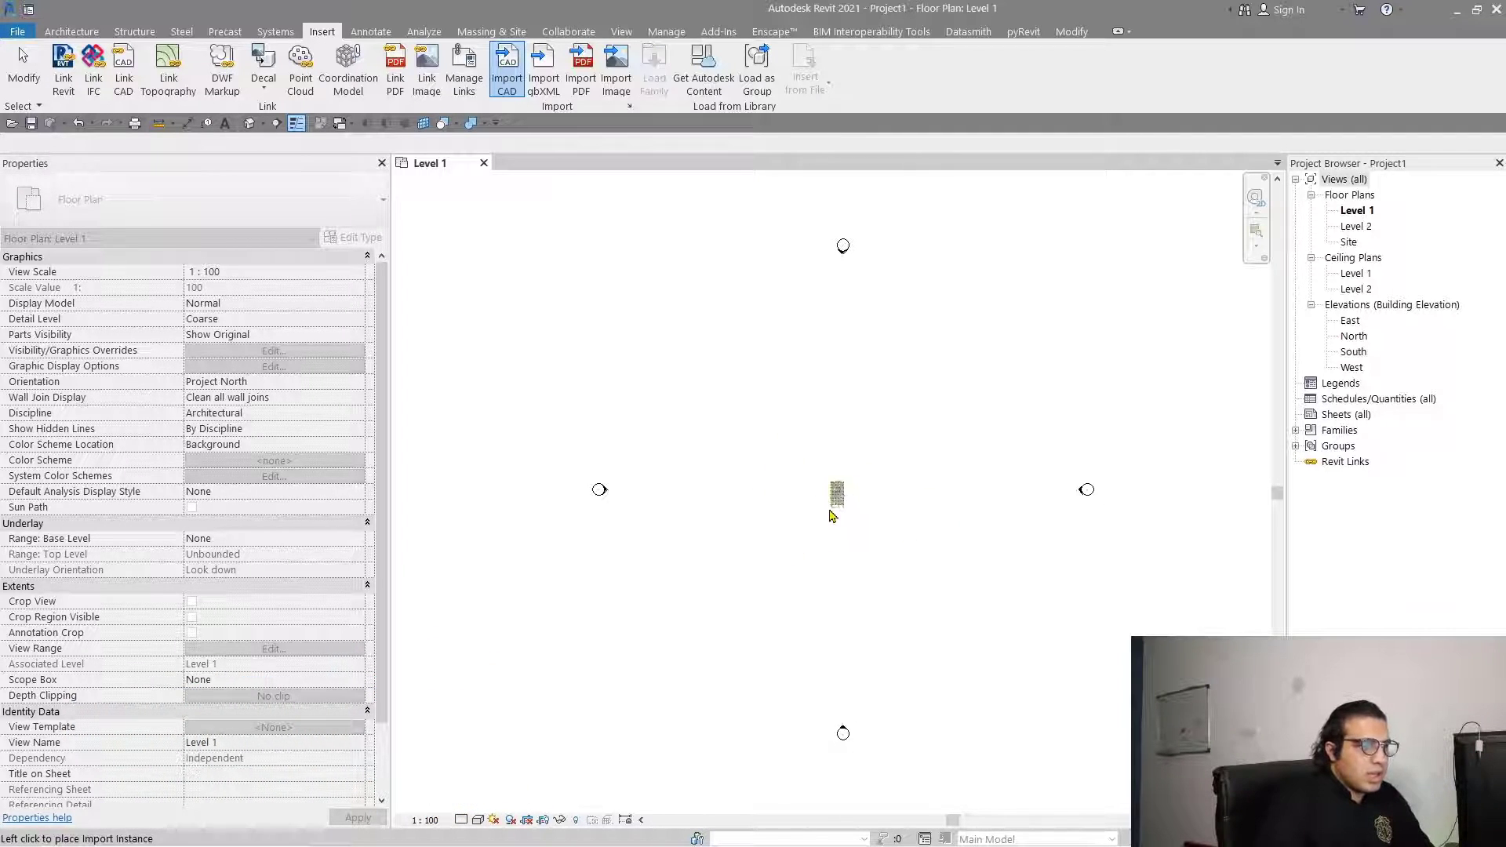
{"action": "left_click", "coordinate": [836, 508]}
{"action": "scroll", "coordinate": [839, 502], "scroll_direction": "up", "scroll_amount": 2}
{"action": "scroll", "coordinate": [850, 462], "scroll_direction": "up", "scroll_amount": 5}
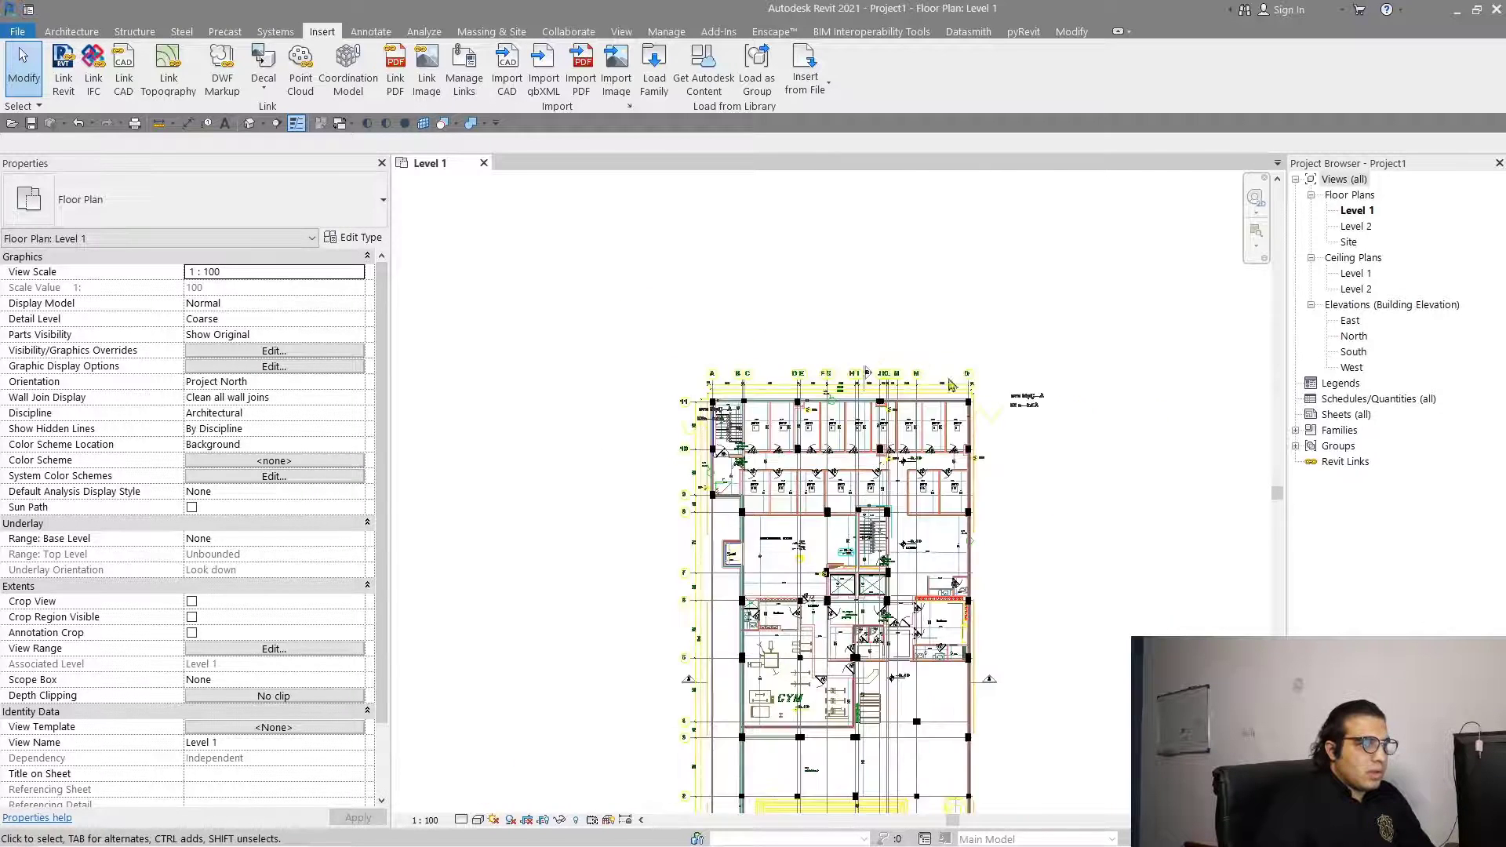
{"action": "scroll", "coordinate": [951, 385], "scroll_direction": "up", "scroll_amount": 4}
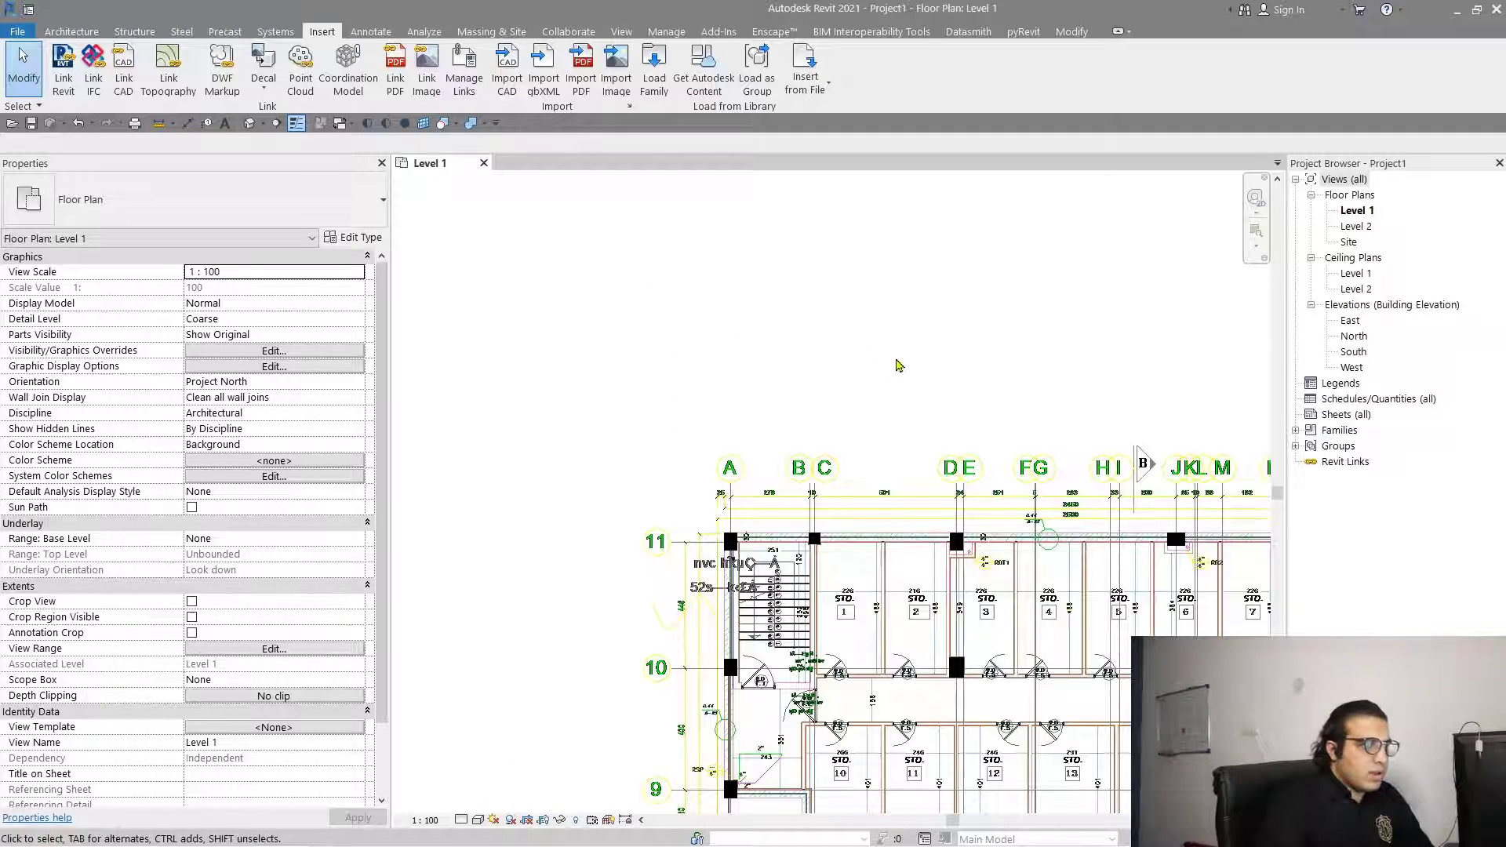
Frame grids A–C near the 278 dimension and select the imported test-1.dwg.
{"action": "scroll", "coordinate": [899, 365], "scroll_direction": "down", "scroll_amount": 3}
{"action": "scroll", "coordinate": [527, 272], "scroll_direction": "up", "scroll_amount": 3}
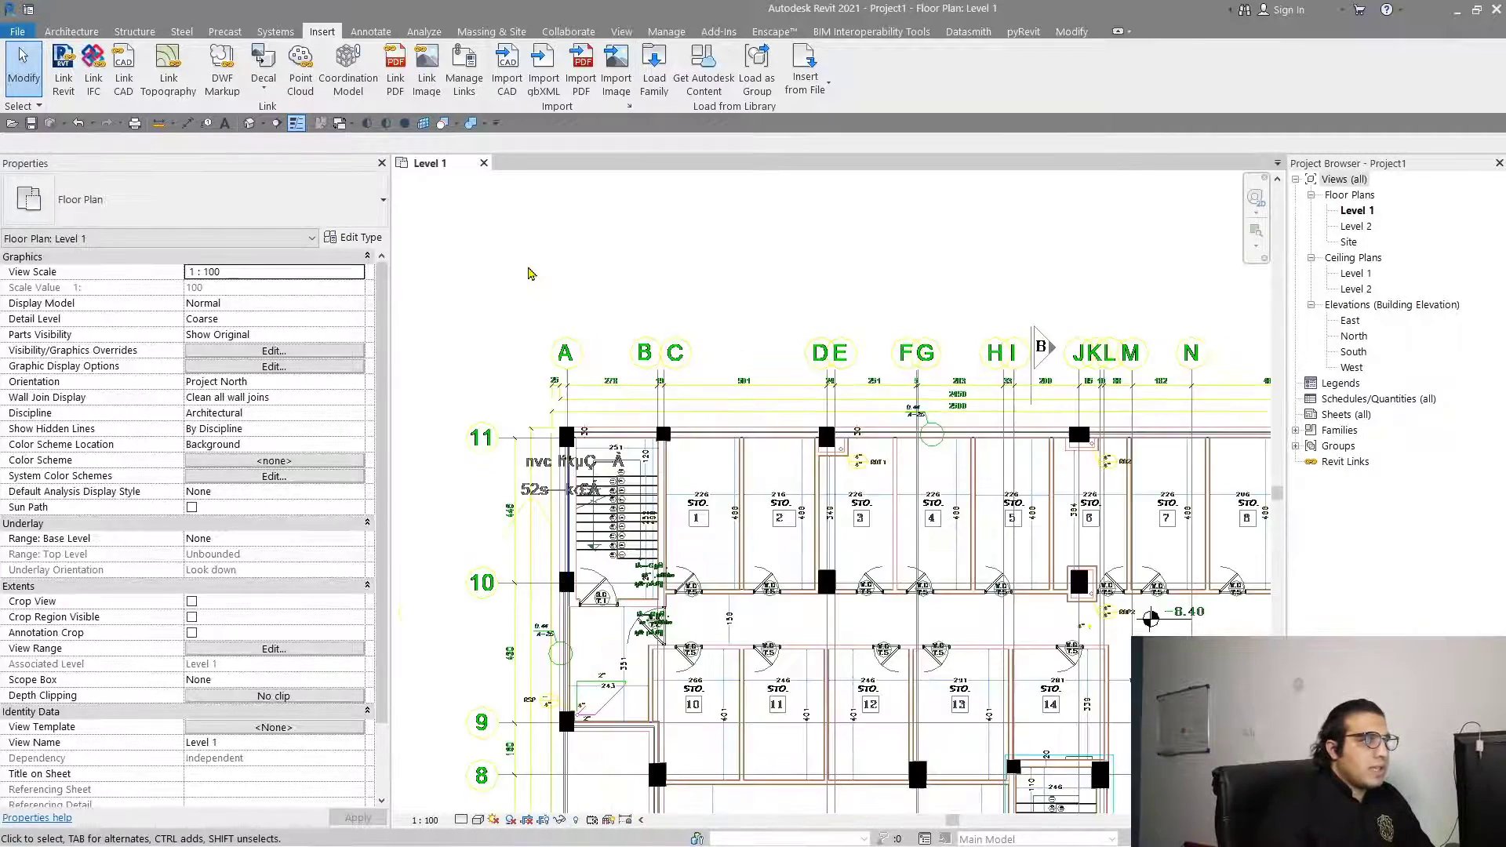
{"action": "scroll", "coordinate": [528, 273], "scroll_direction": "up", "scroll_amount": 3}
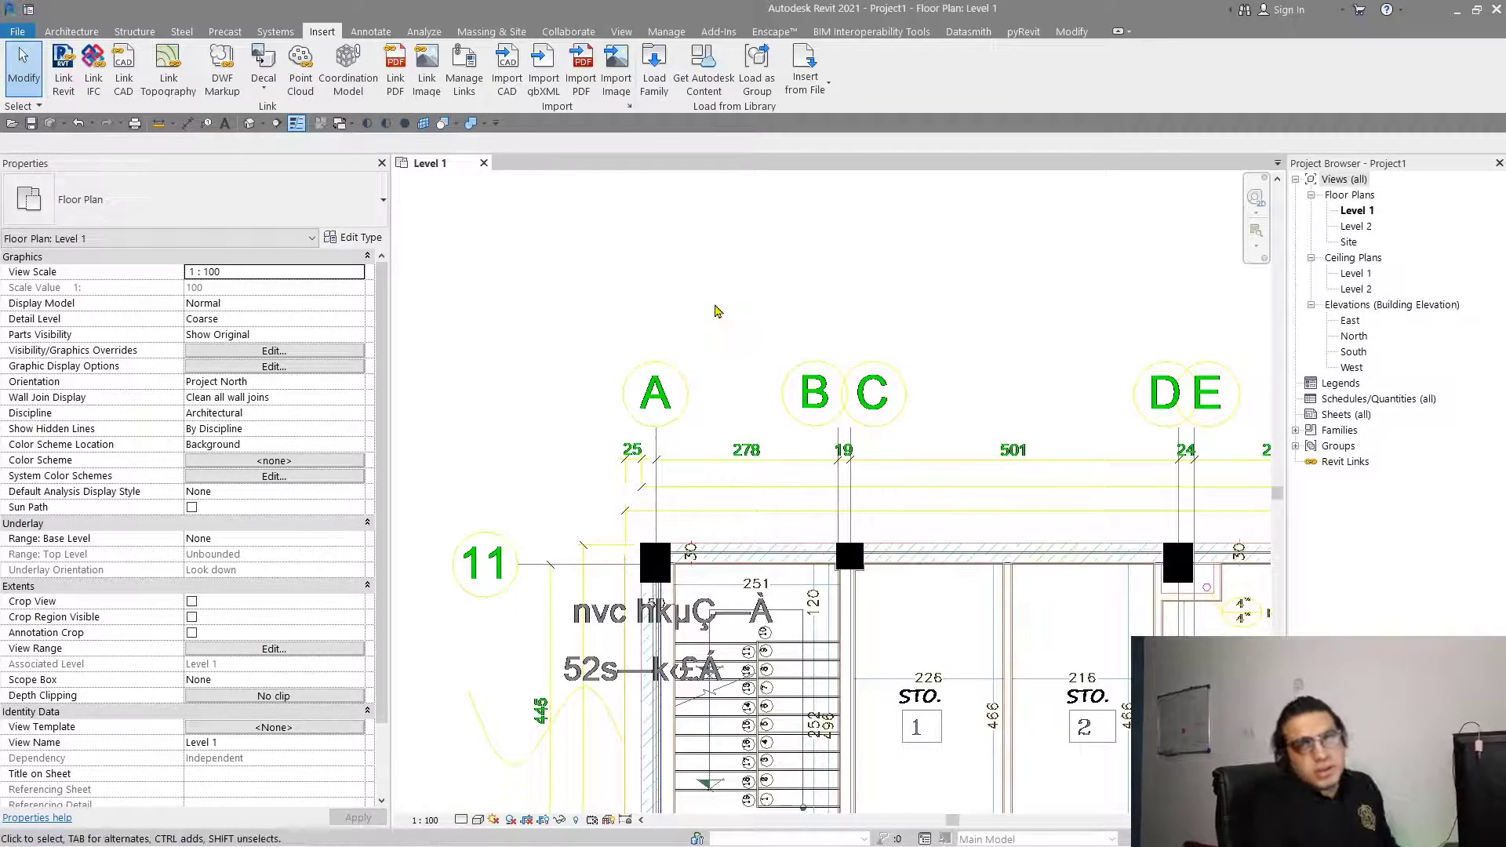
{"action": "scroll", "coordinate": [757, 439], "scroll_direction": "up", "scroll_amount": 3}
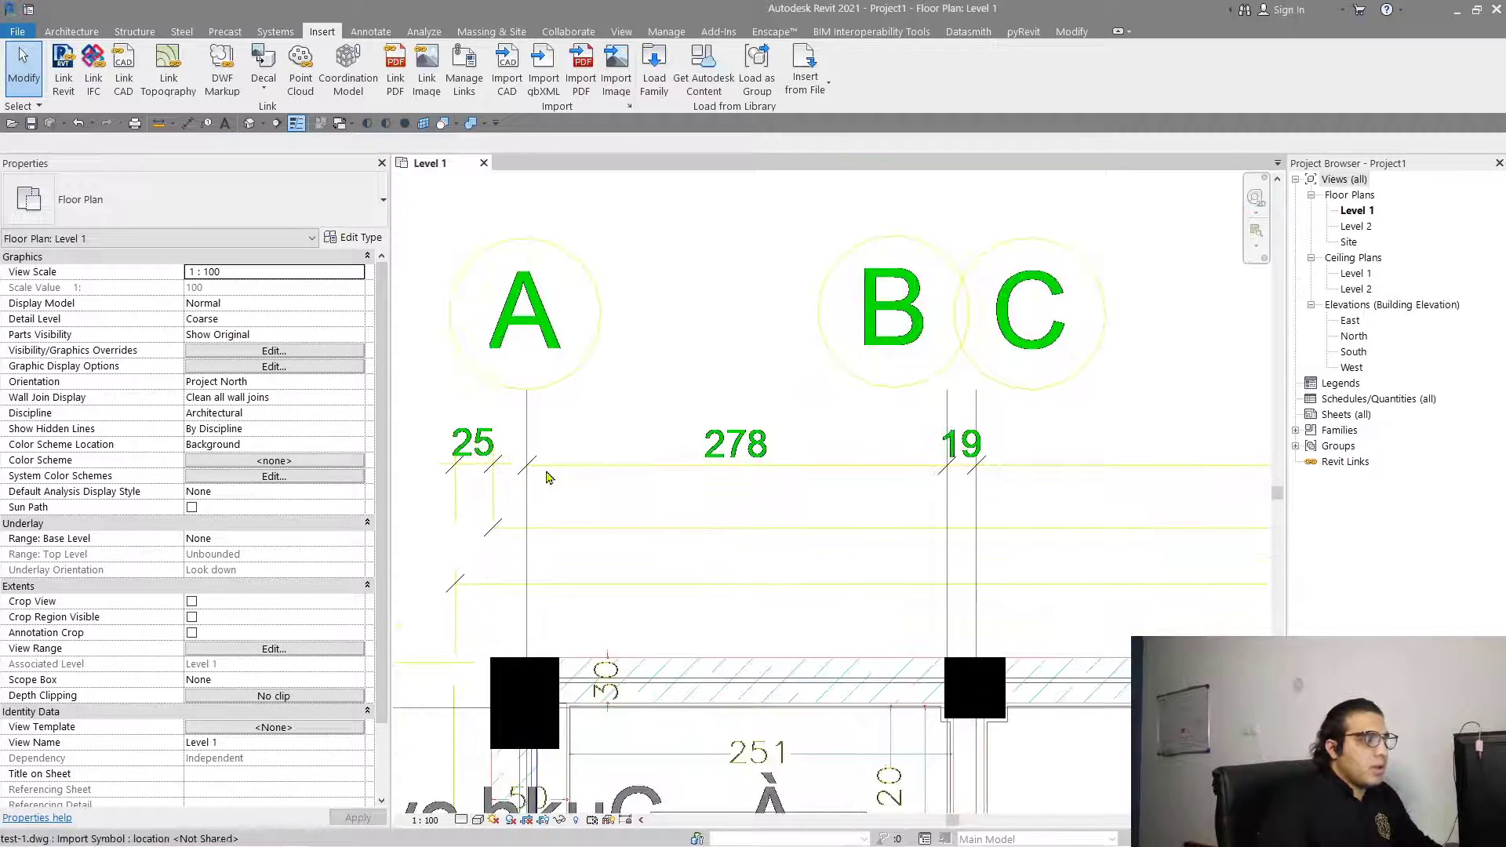
{"action": "scroll", "coordinate": [627, 509], "scroll_direction": "down", "scroll_amount": 3}
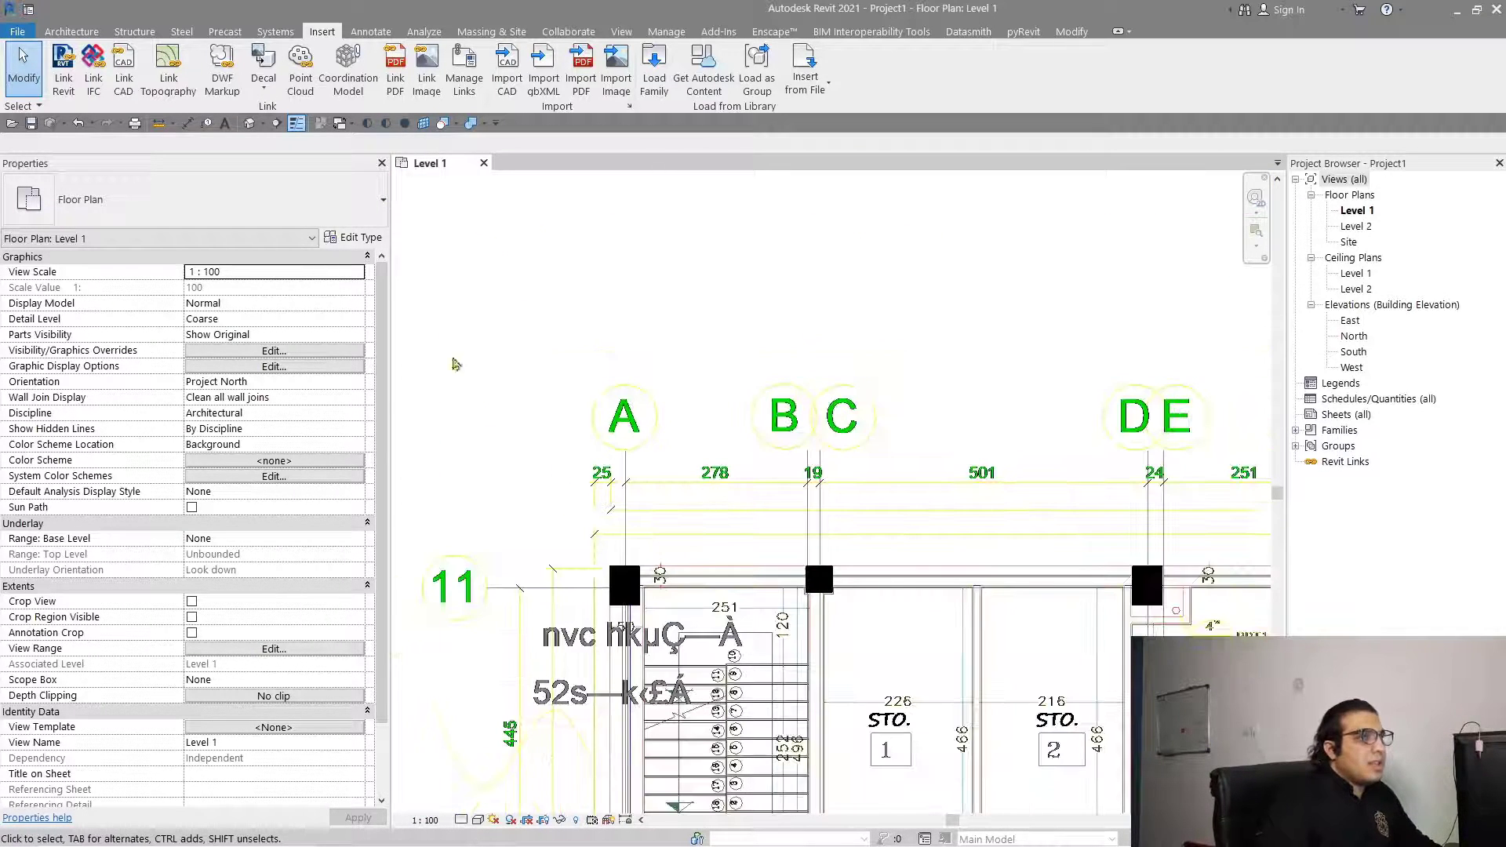
{"action": "scroll", "coordinate": [813, 327], "scroll_direction": "down", "scroll_amount": 4}
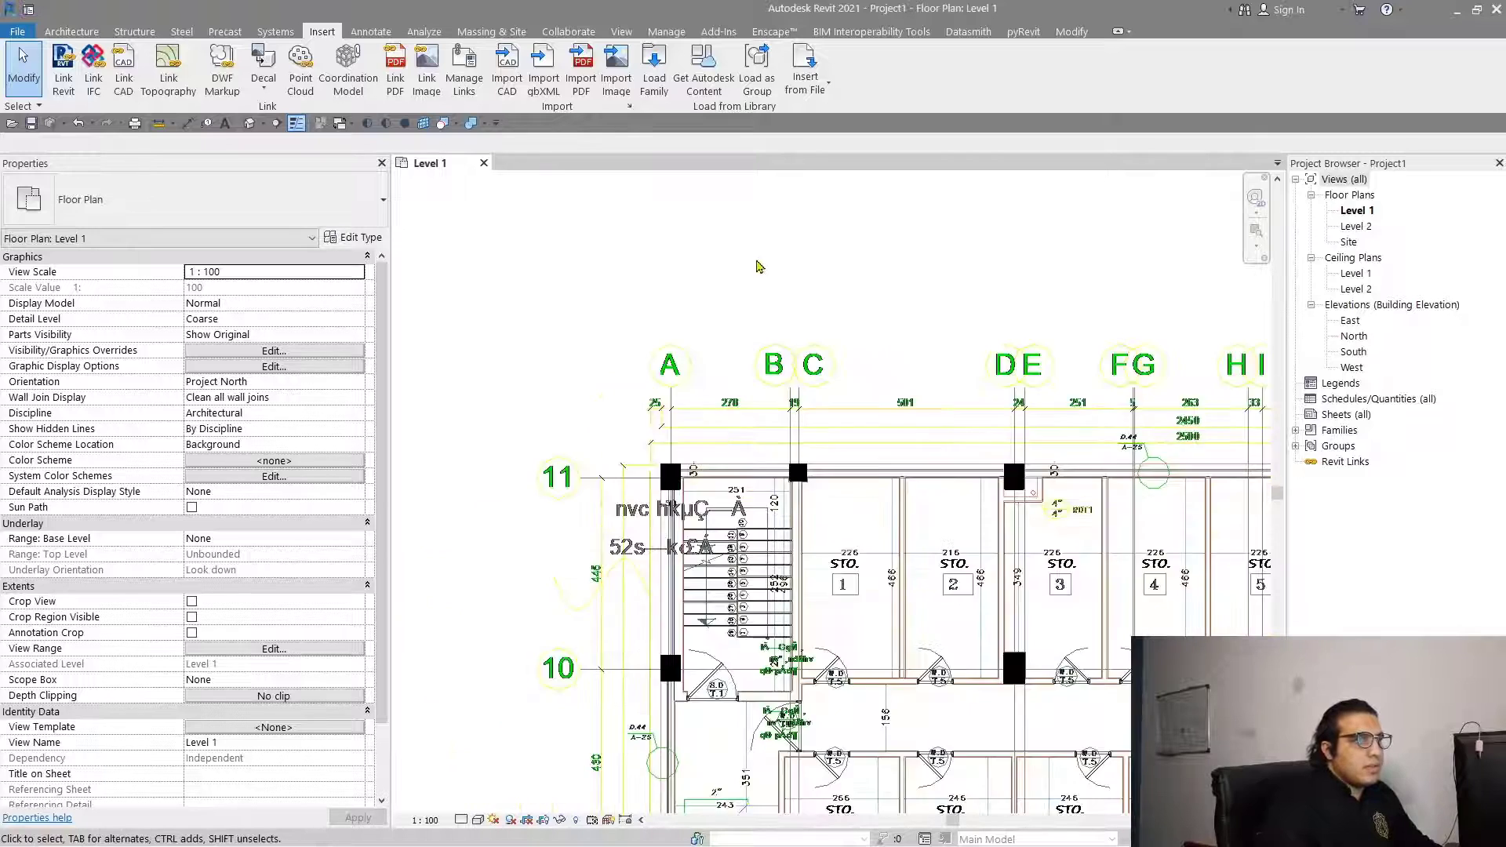
{"action": "middle_click_drag", "start_coordinate": [869, 259], "coordinate": [776, 429]}
{"action": "scroll", "coordinate": [704, 471], "scroll_direction": "up", "scroll_amount": 3}
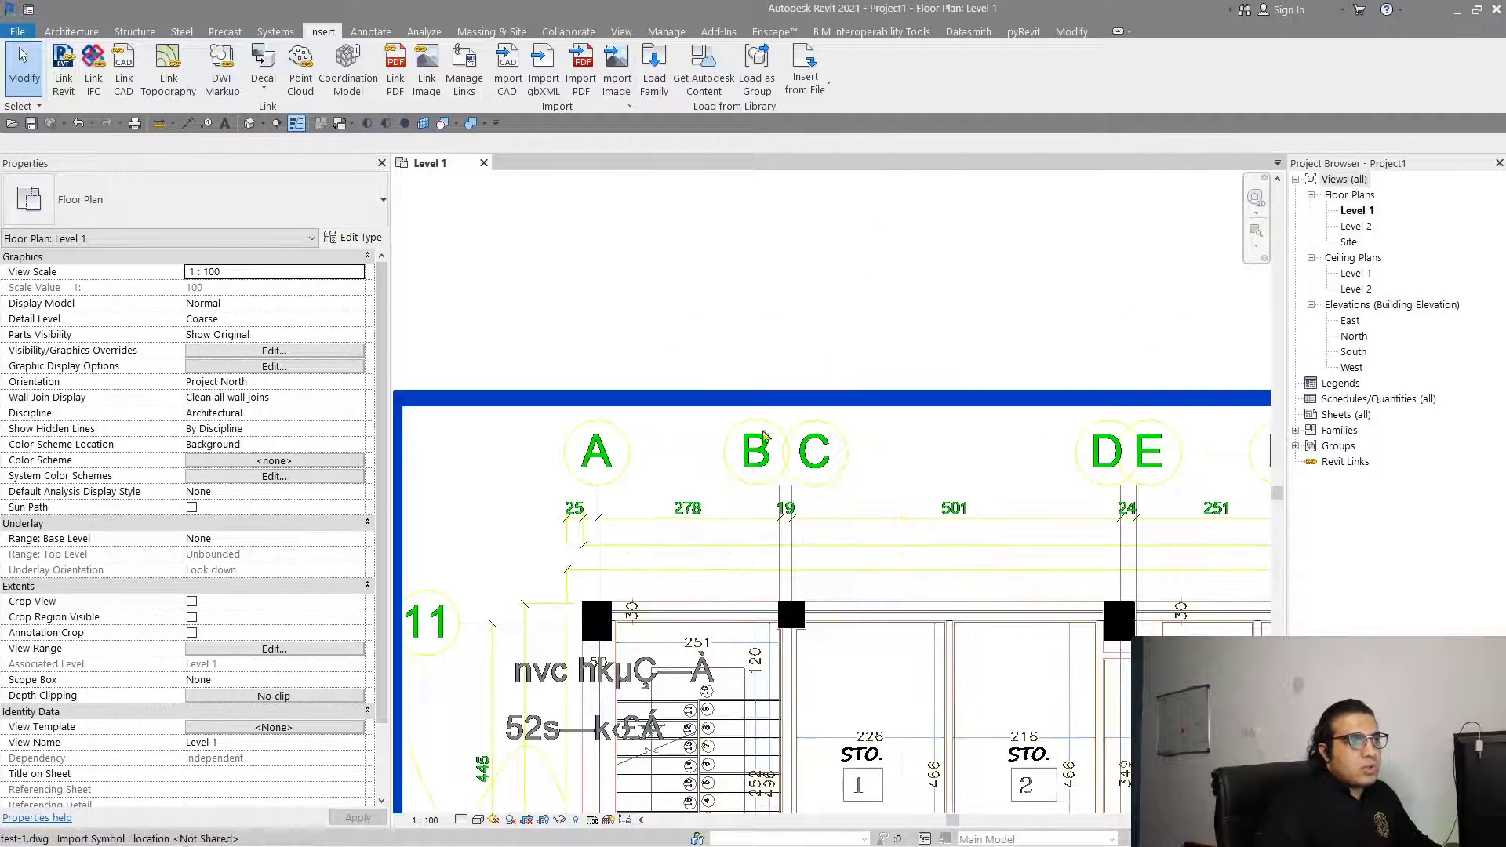
{"action": "left_click", "coordinate": [1073, 31]}
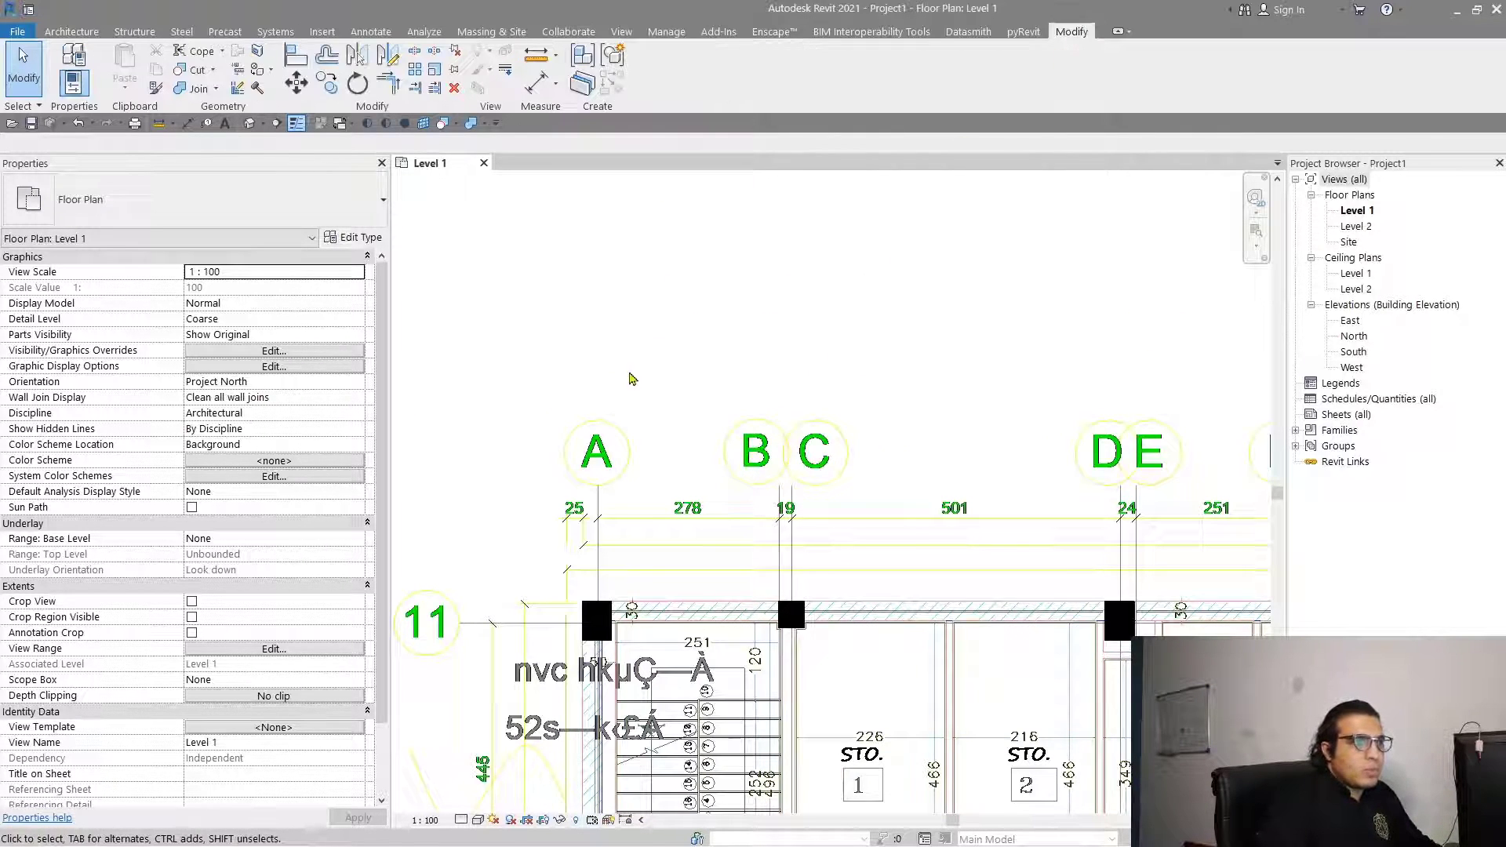
{"action": "middle_click_drag", "start_coordinate": [632, 379], "coordinate": [764, 319]}
{"action": "scroll", "coordinate": [763, 319], "scroll_direction": "up", "scroll_amount": 2}
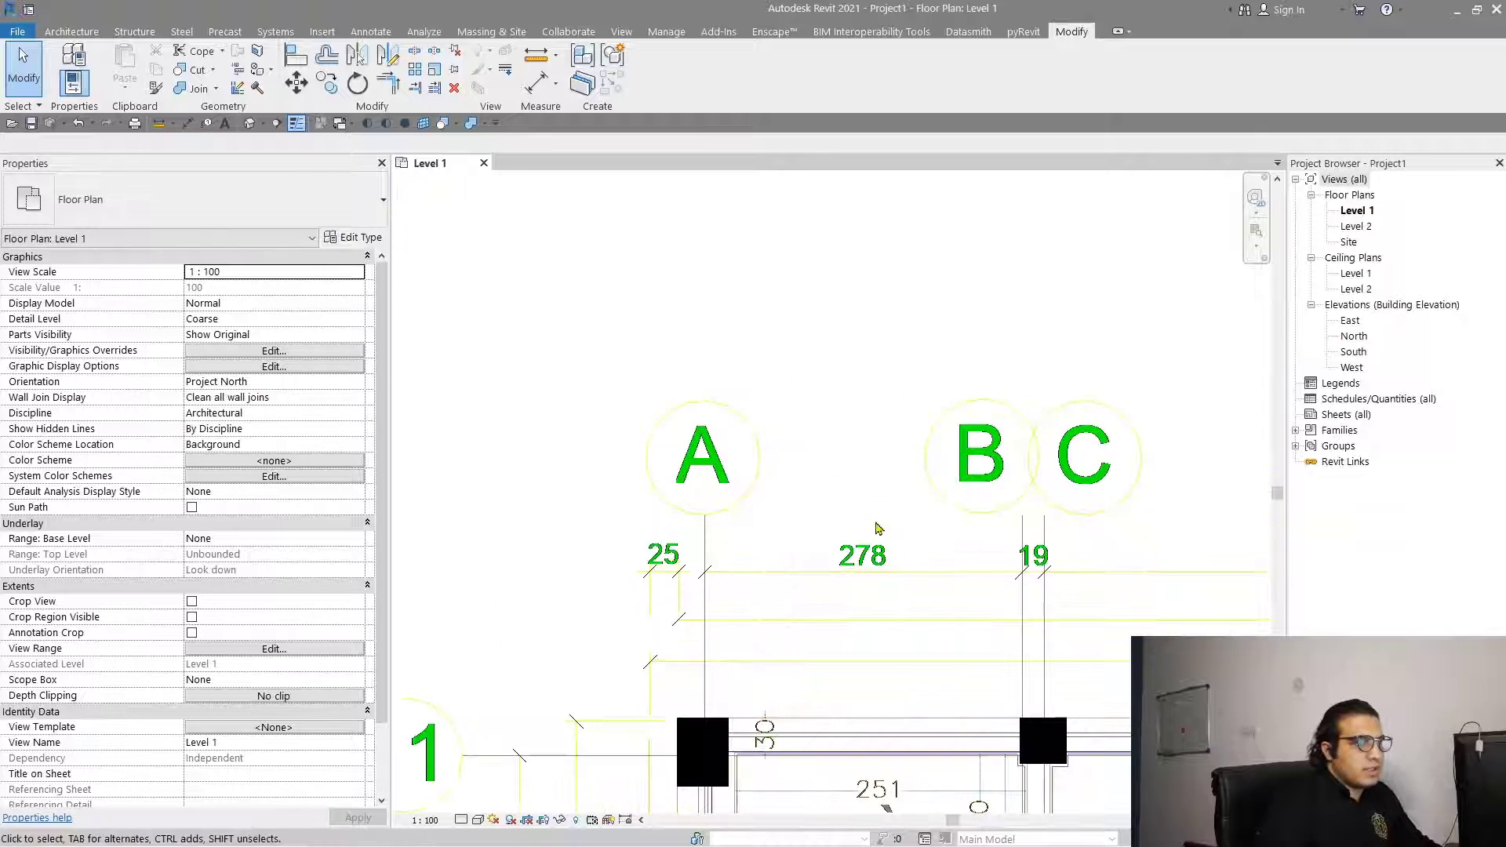
{"action": "left_click", "coordinate": [818, 577]}
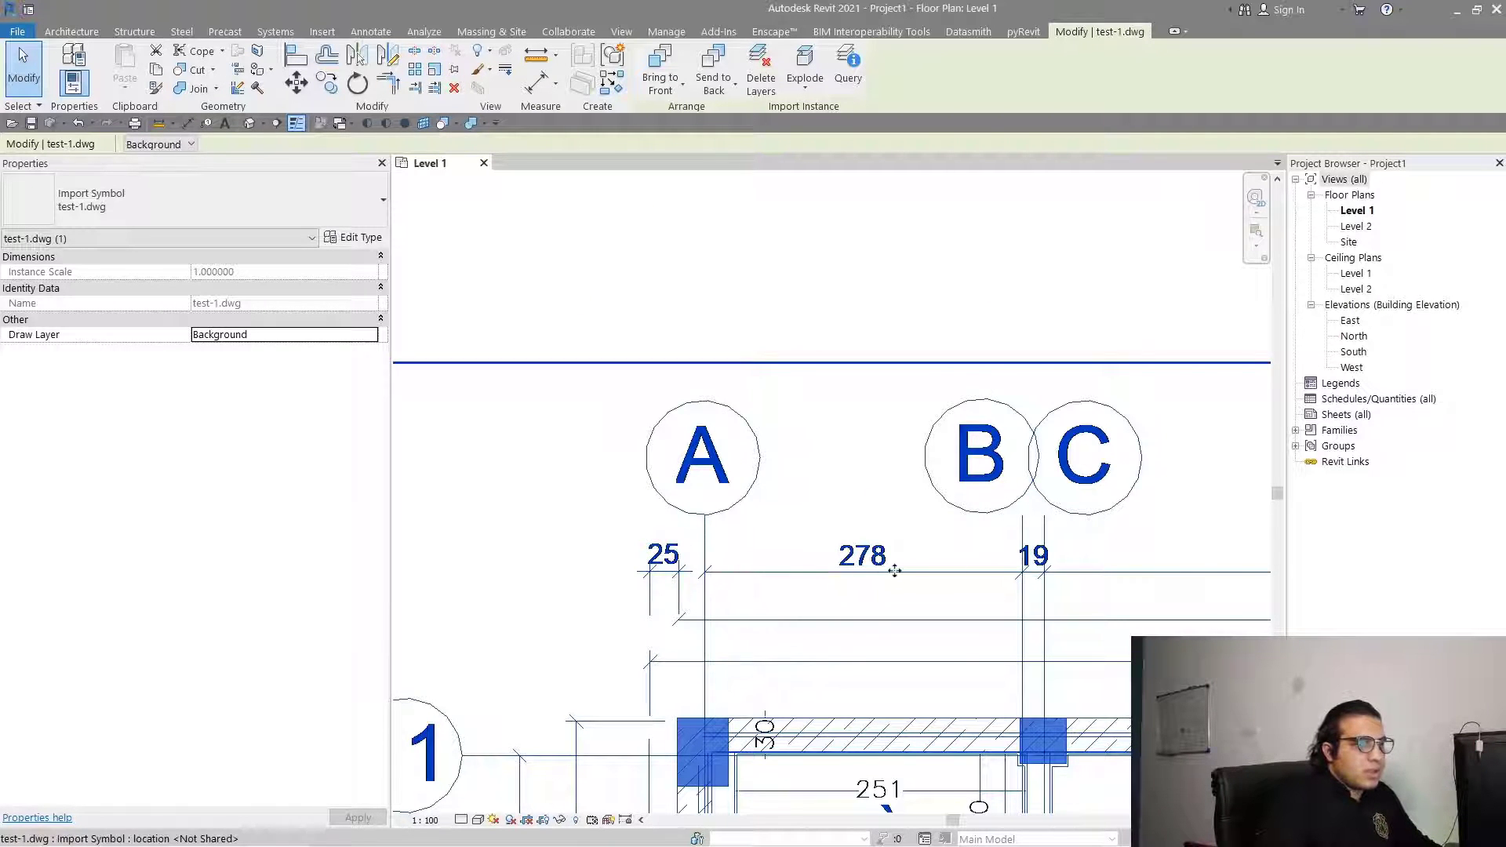
Graphically scale the DWG from grid A to grid B so that span becomes 278.
{"action": "scroll", "coordinate": [891, 565], "scroll_direction": "down", "scroll_amount": 2}
{"action": "middle_click_drag", "start_coordinate": [962, 591], "coordinate": [823, 528]}
{"action": "scroll", "coordinate": [676, 530], "scroll_direction": "up", "scroll_amount": 2}
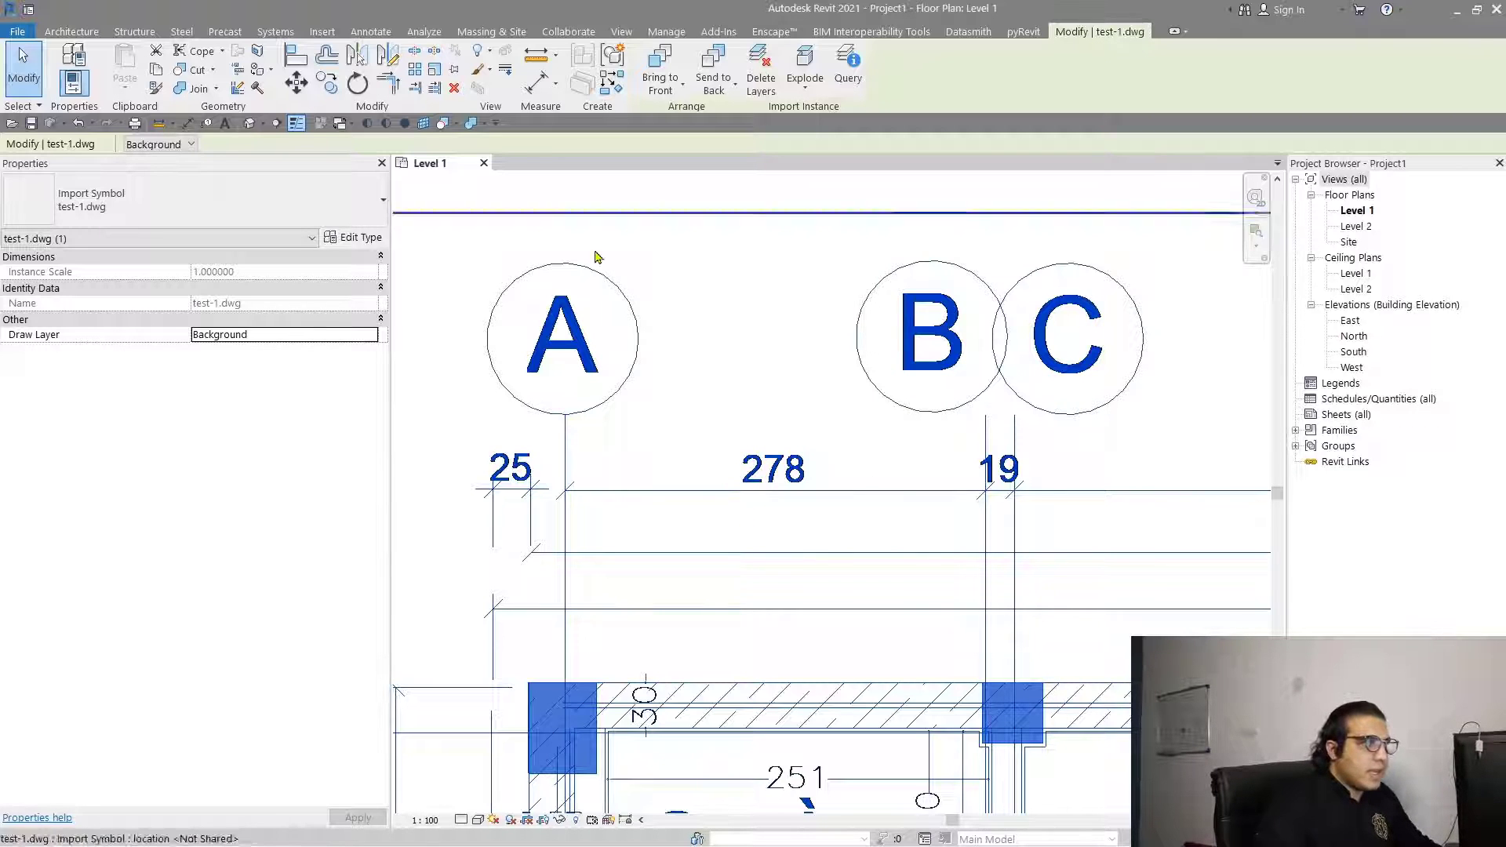
{"action": "left_click", "coordinate": [433, 69]}
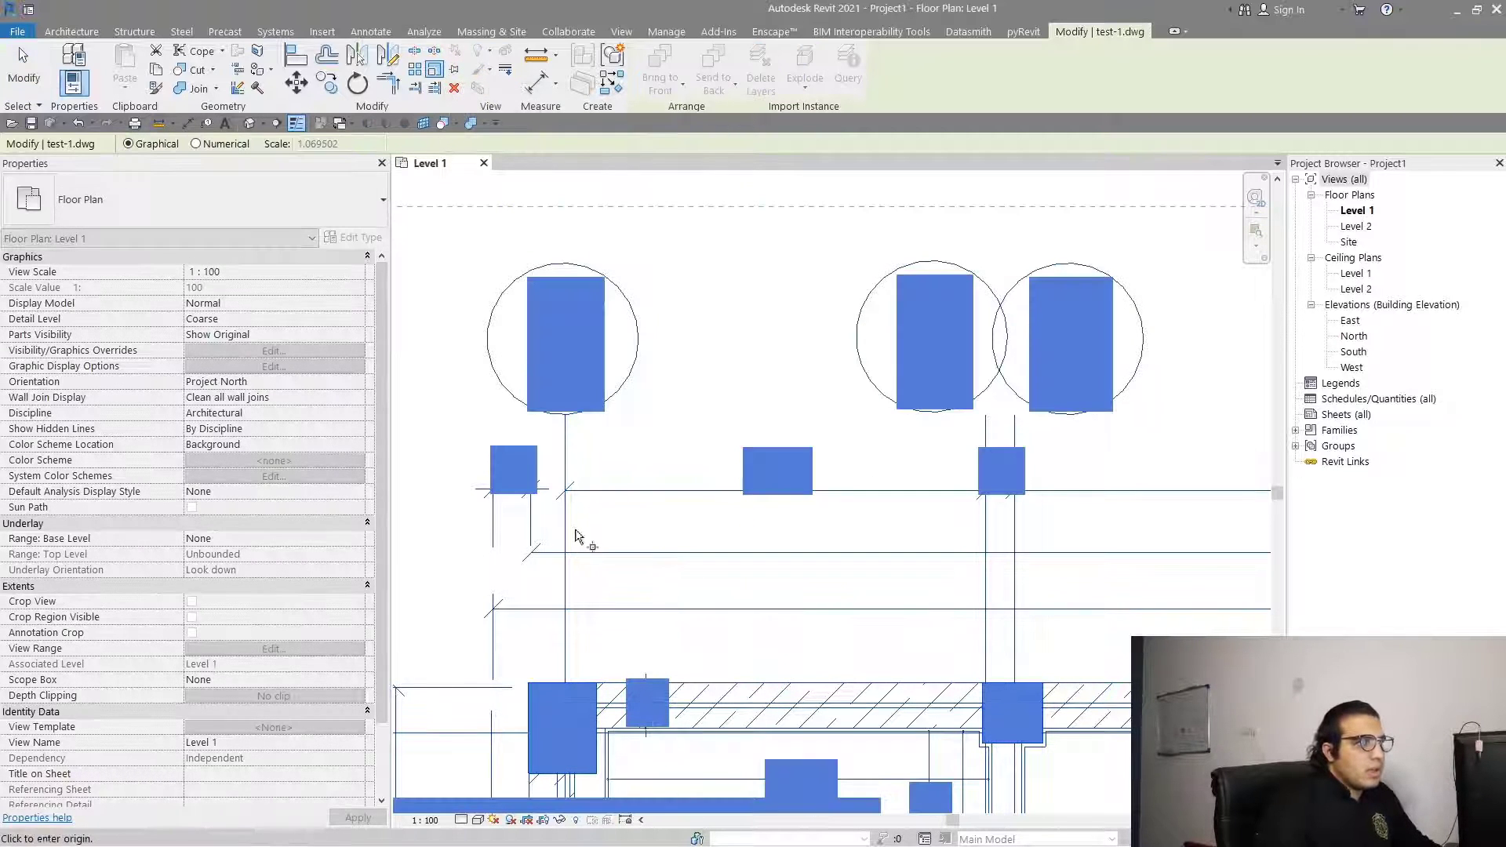
{"action": "left_click", "coordinate": [565, 553]}
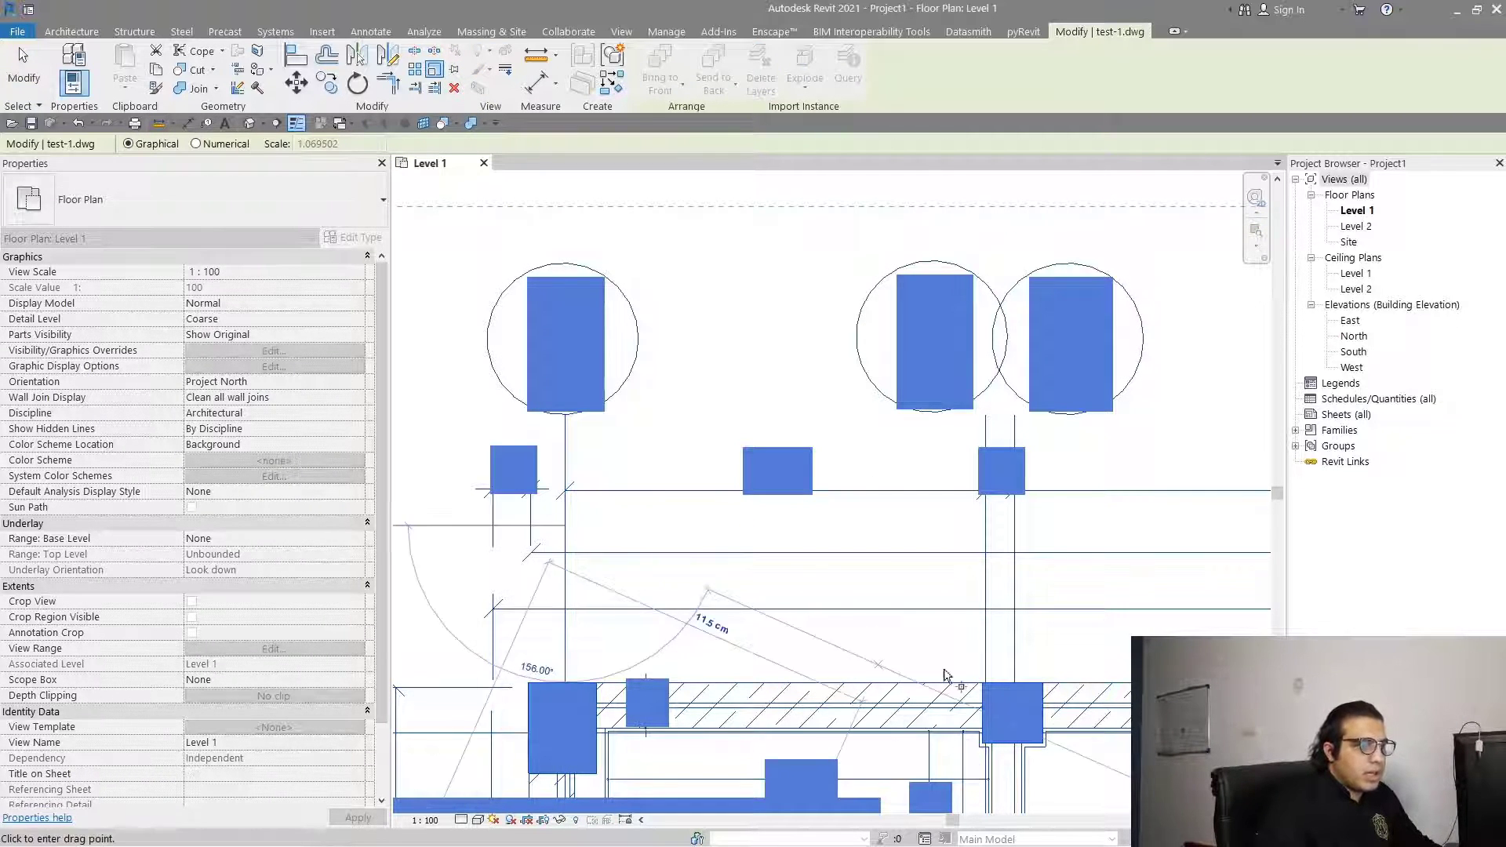
{"action": "left_click", "coordinate": [986, 532]}
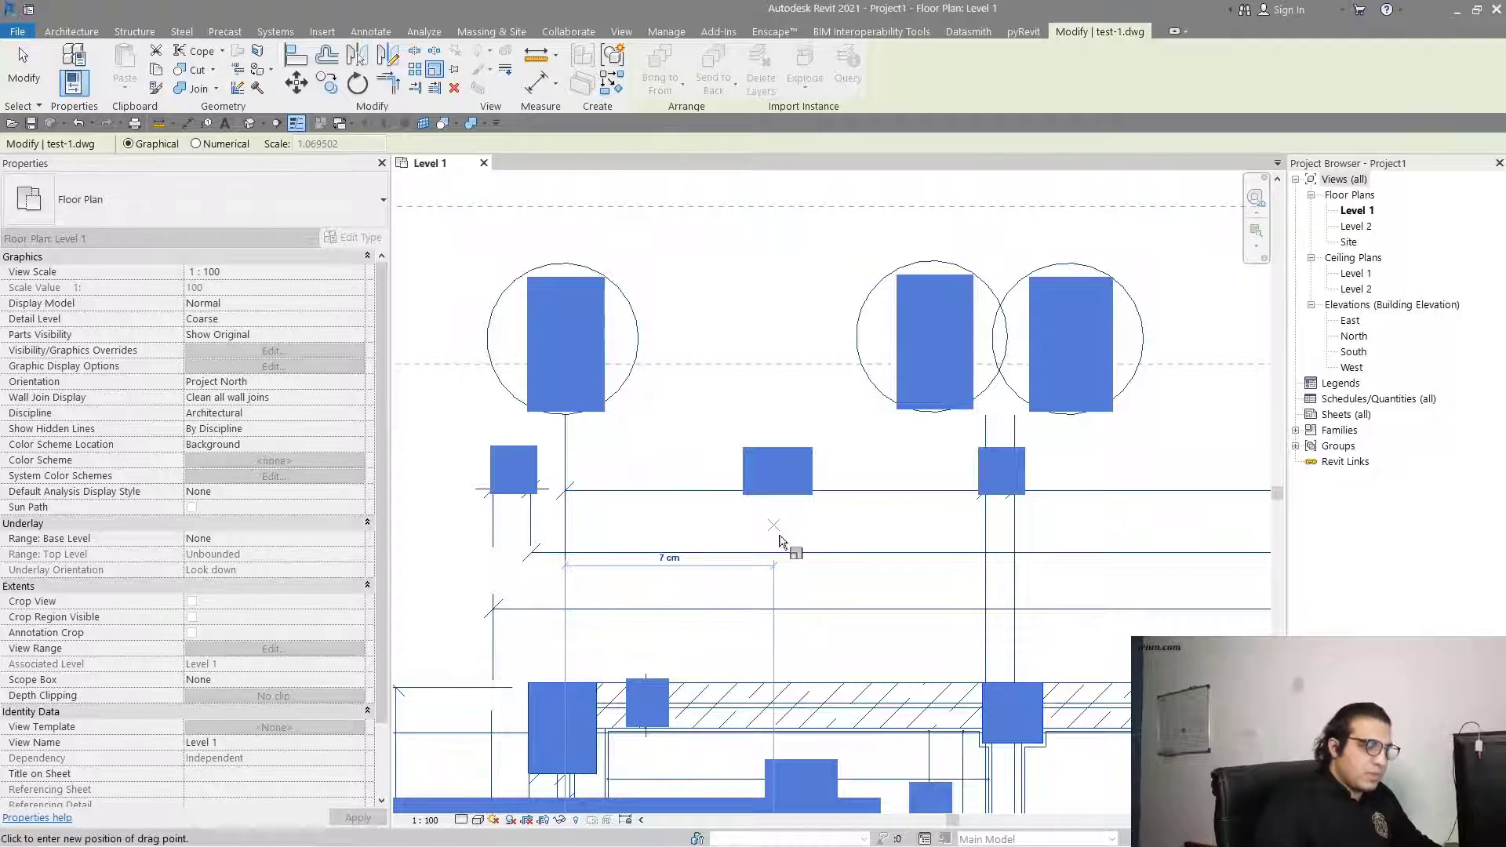
{"action": "type", "text": "2"}
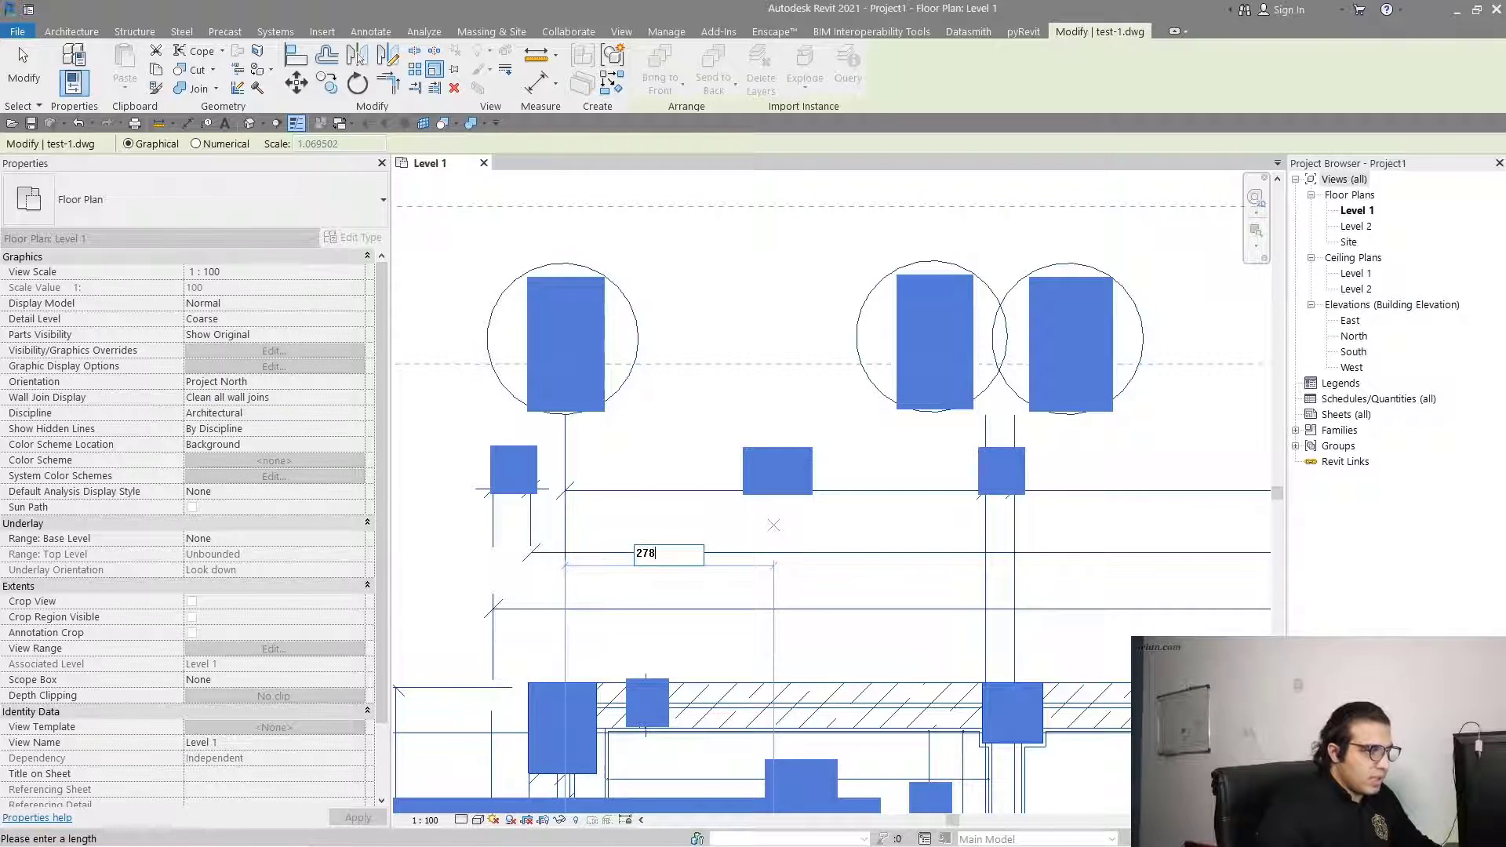
{"action": "type", "text": "78"}
{"action": "key", "text": "Return"}
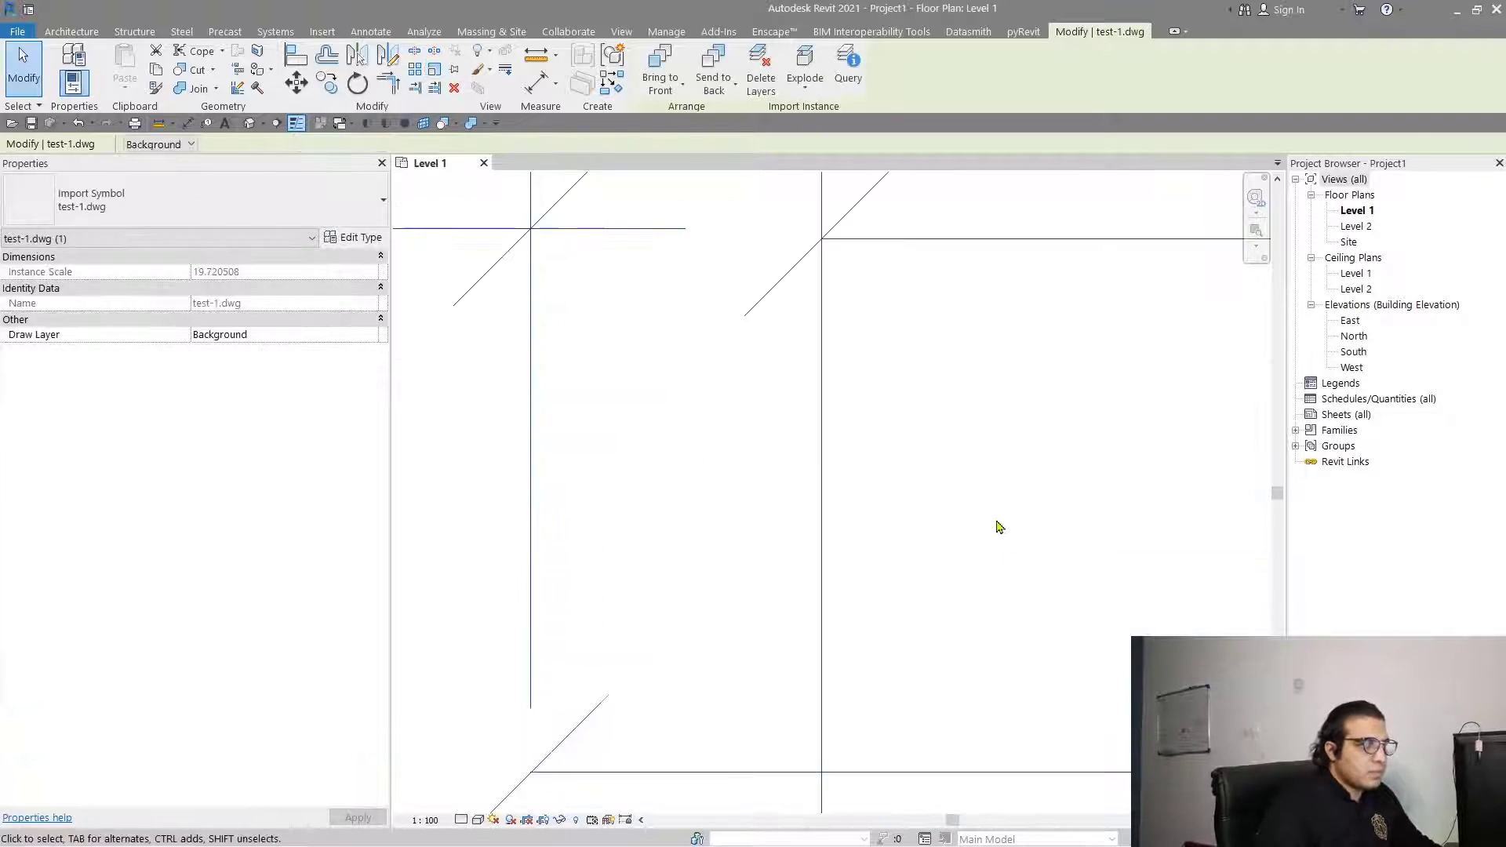
Zoom out to survey the rescaled plan's full extent and clear the selection.
{"action": "scroll", "coordinate": [1005, 558], "scroll_direction": "down", "scroll_amount": 10}
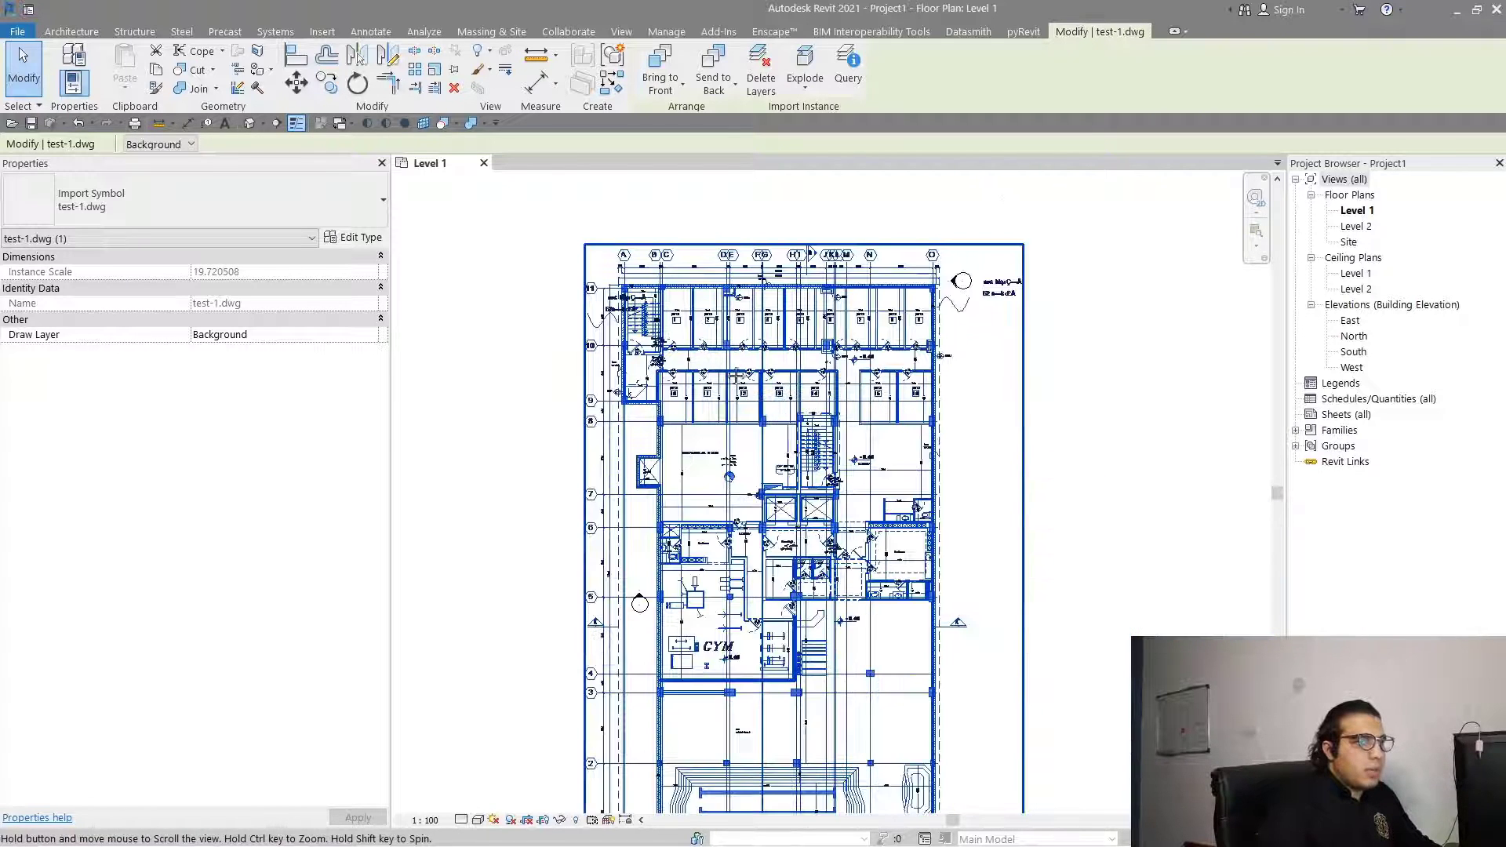
{"action": "scroll", "coordinate": [951, 523], "scroll_direction": "down", "scroll_amount": 5}
{"action": "scroll", "coordinate": [809, 312], "scroll_direction": "up", "scroll_amount": 3}
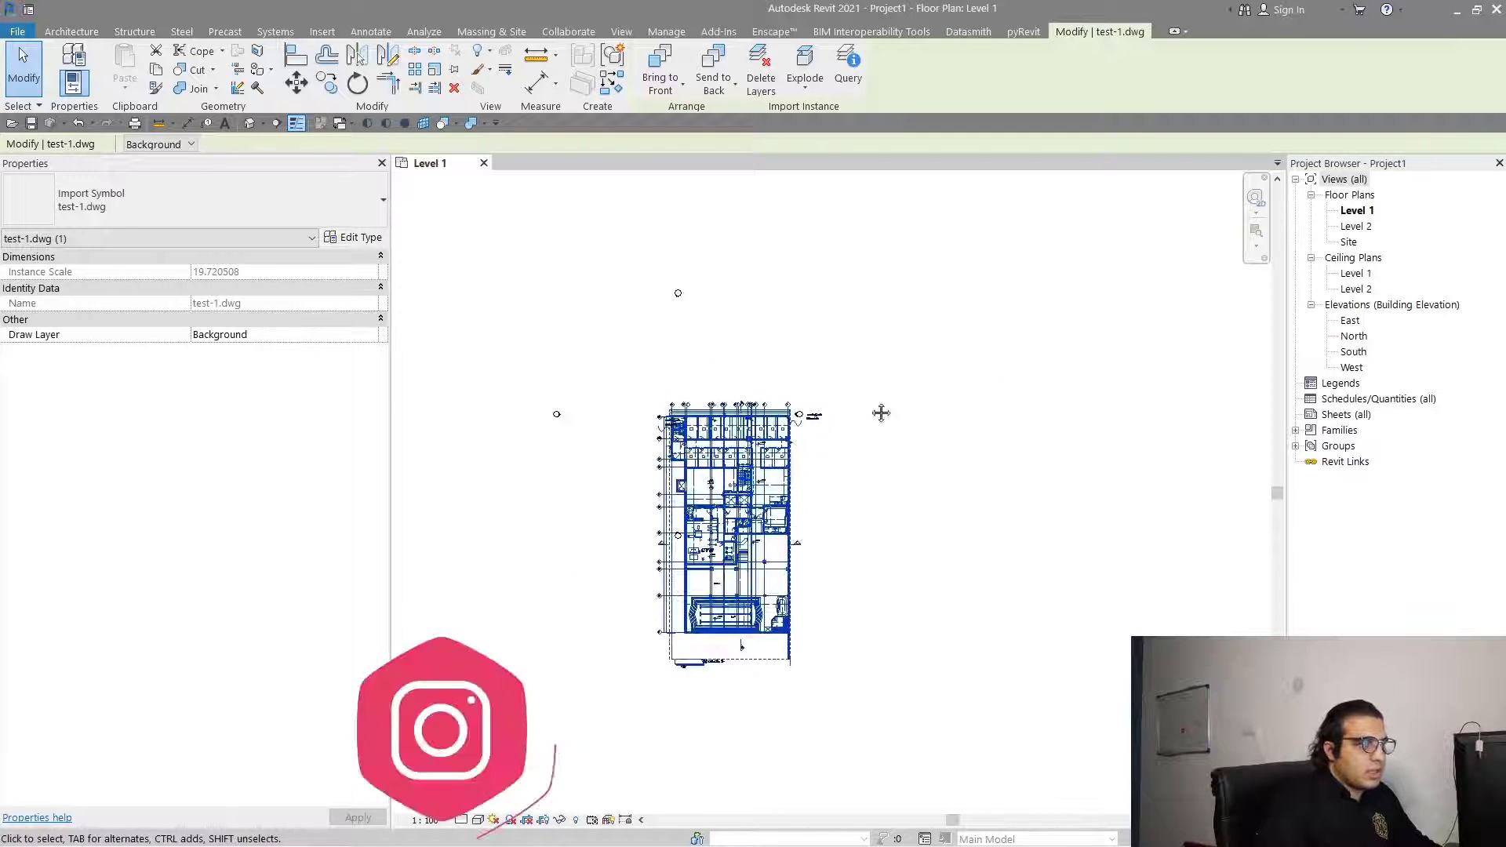
{"action": "scroll", "coordinate": [767, 336], "scroll_direction": "up", "scroll_amount": 4}
{"action": "scroll", "coordinate": [1156, 571], "scroll_direction": "up", "scroll_amount": 2}
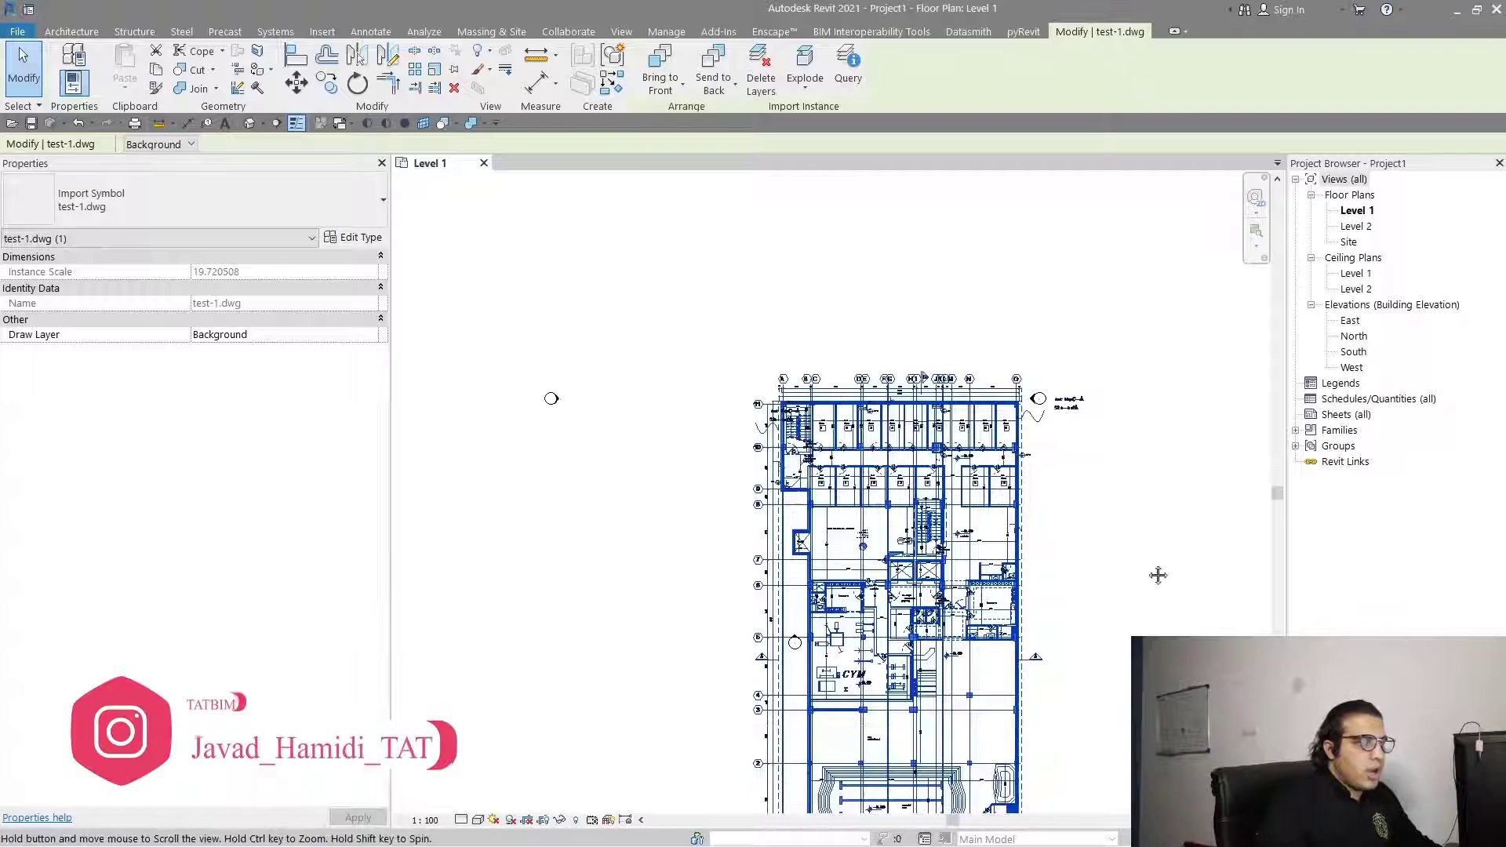
{"action": "scroll", "coordinate": [1082, 575], "scroll_direction": "down", "scroll_amount": 2}
{"action": "key", "text": "Escape"}
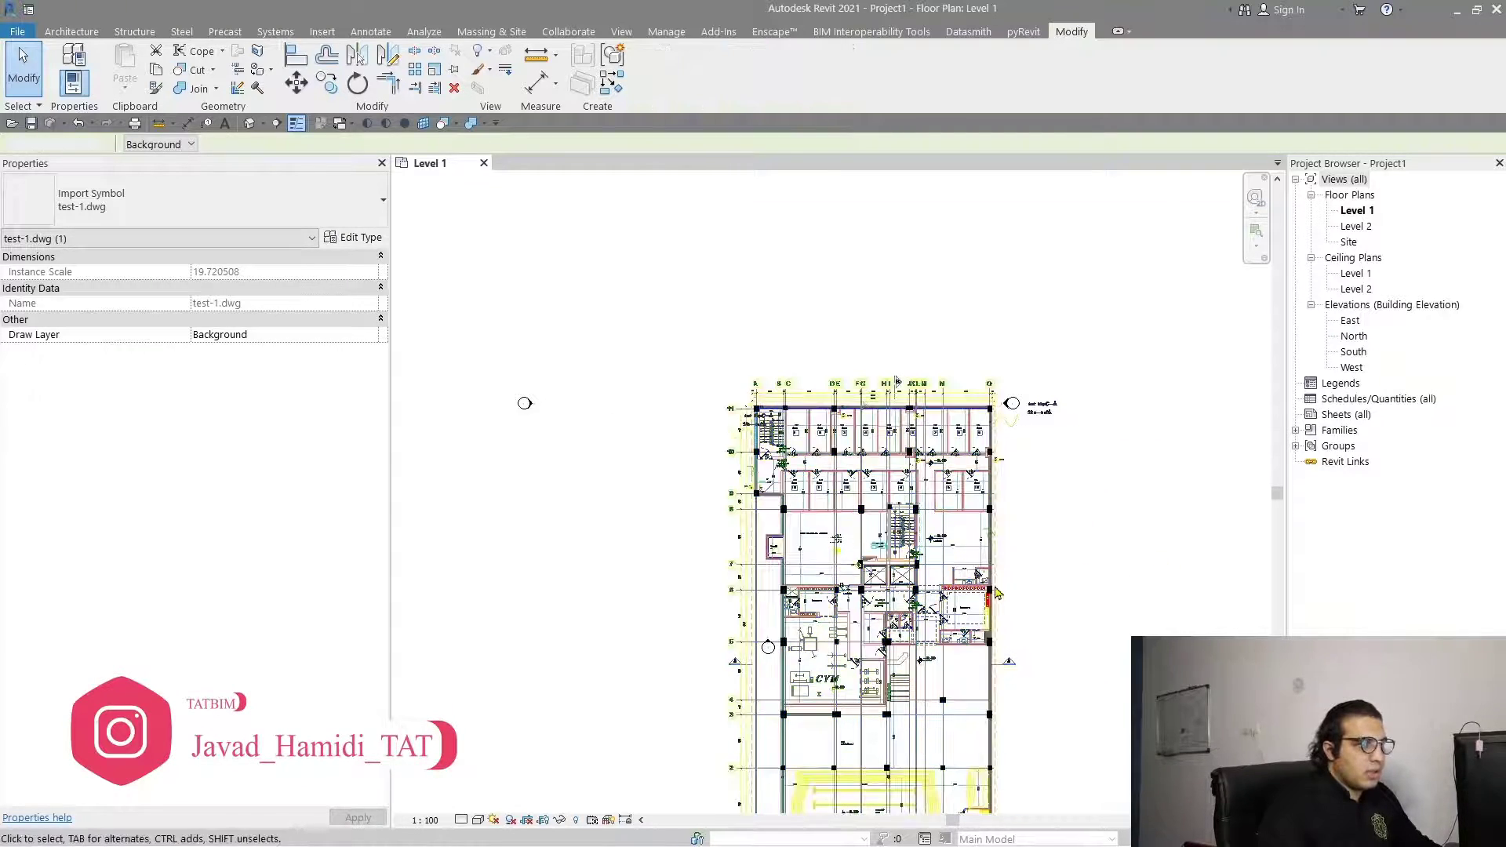
Reselect the imported plan, shift it up and to the left, then release it.
{"action": "left_click", "coordinate": [937, 501]}
{"action": "left_click_drag", "start_coordinate": [937, 501], "coordinate": [921, 489]}
{"action": "left_click_drag", "start_coordinate": [819, 384], "coordinate": [732, 235]}
{"action": "key", "text": "Escape"}
Zoom back in close on the plan's upper-left grid corner.
{"action": "scroll", "coordinate": [1102, 614], "scroll_direction": "down", "scroll_amount": 1}
{"action": "scroll", "coordinate": [1102, 614], "scroll_direction": "down", "scroll_amount": 1}
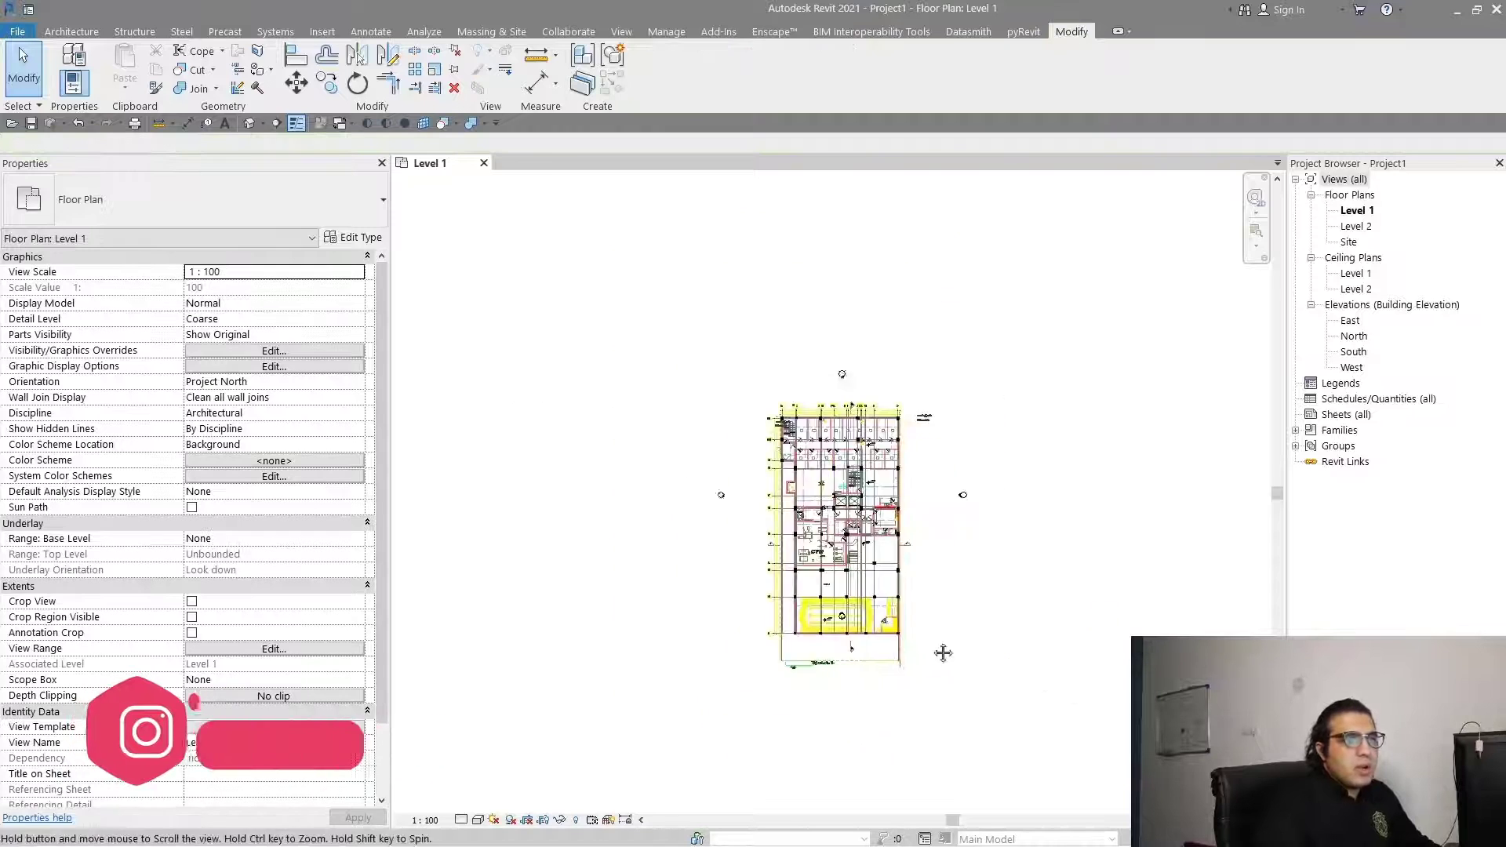
{"action": "middle_click_drag", "start_coordinate": [942, 649], "coordinate": [891, 645]}
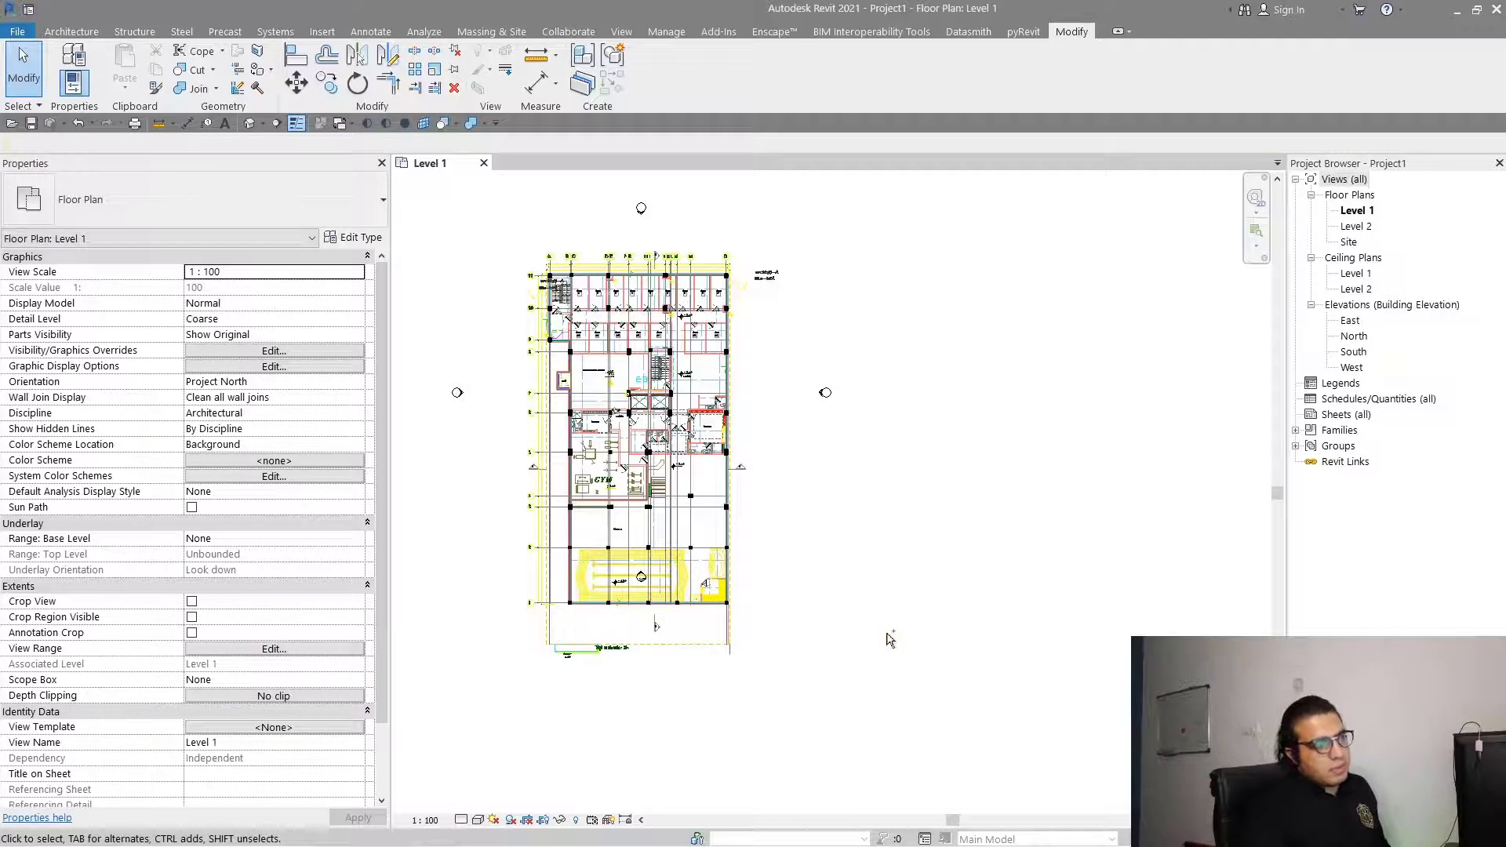
{"action": "scroll", "coordinate": [890, 640], "scroll_direction": "up", "scroll_amount": 10}
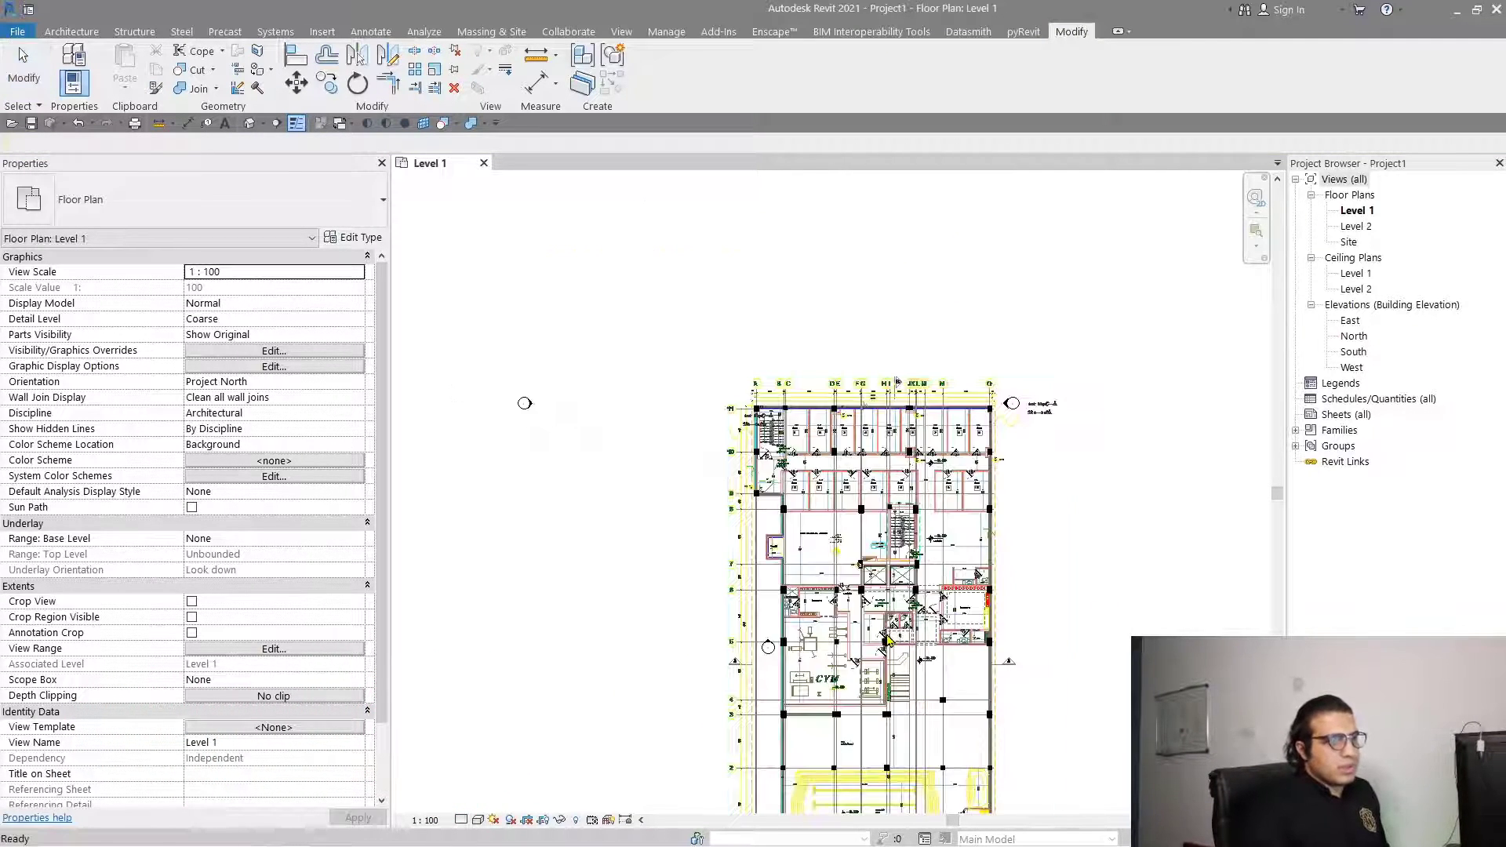
{"action": "scroll", "coordinate": [920, 646], "scroll_direction": "down", "scroll_amount": 10}
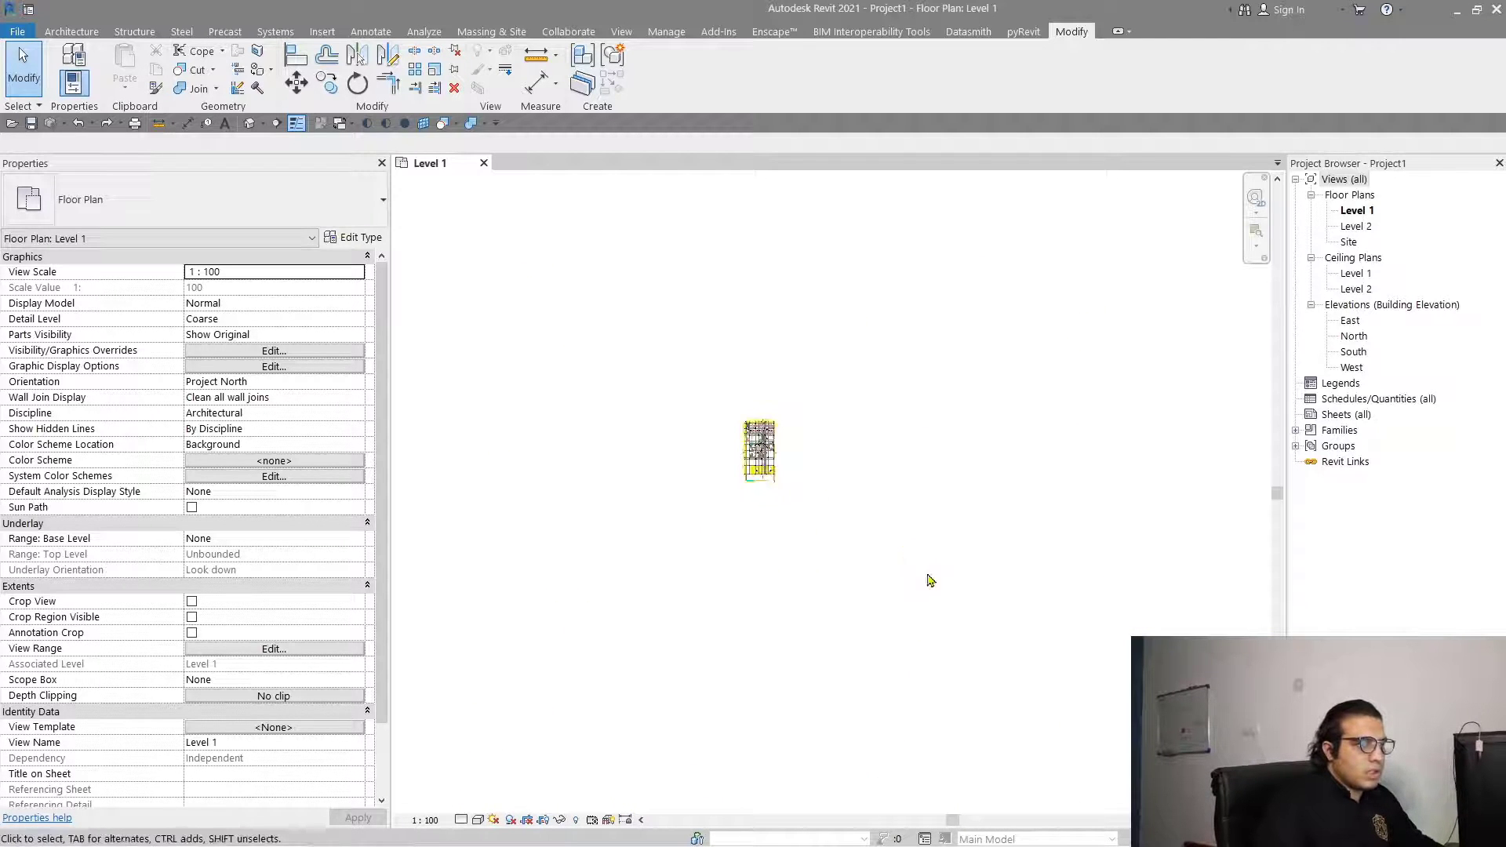
{"action": "scroll", "coordinate": [797, 467], "scroll_direction": "down", "scroll_amount": 8}
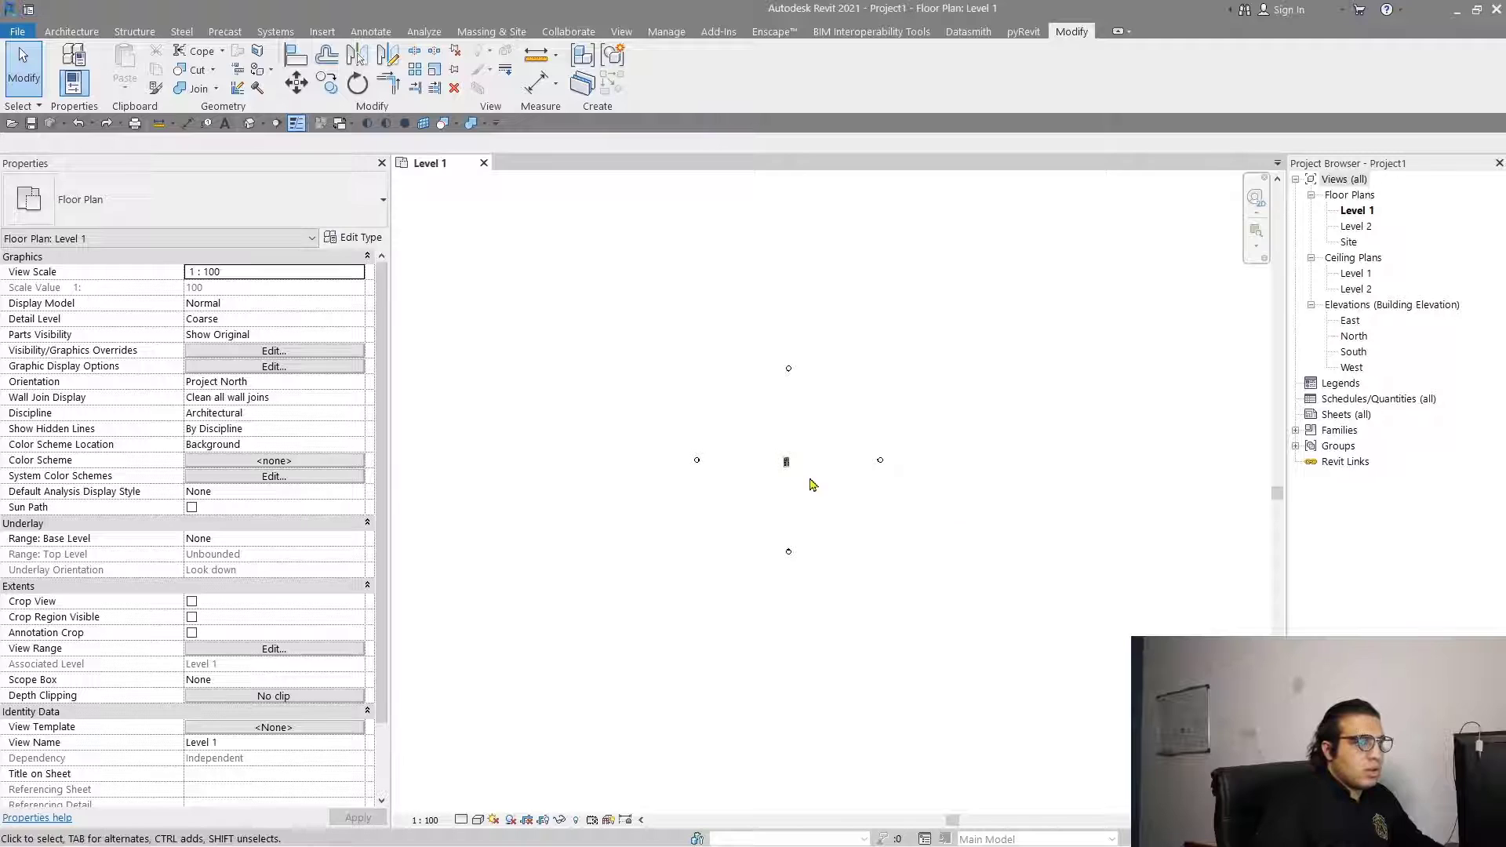
{"action": "scroll", "coordinate": [812, 483], "scroll_direction": "up", "scroll_amount": 10}
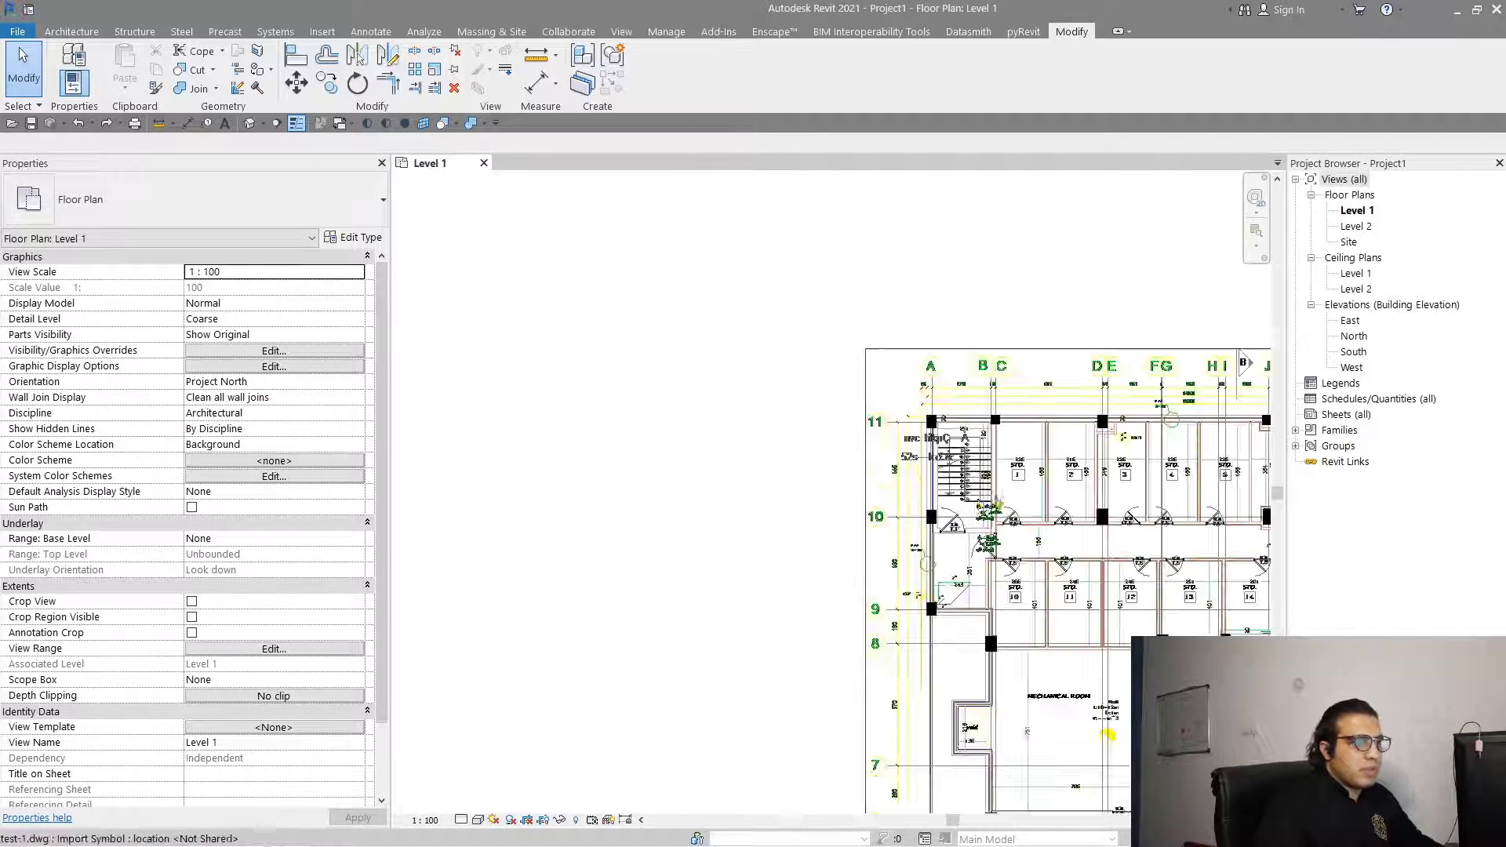
Zoom in on grid lines 9–11, the storage rooms and the stair near STO. 1.
{"action": "middle_click_drag", "start_coordinate": [1243, 363], "coordinate": [650, 529]}
{"action": "scroll", "coordinate": [672, 481], "scroll_direction": "up", "scroll_amount": 6}
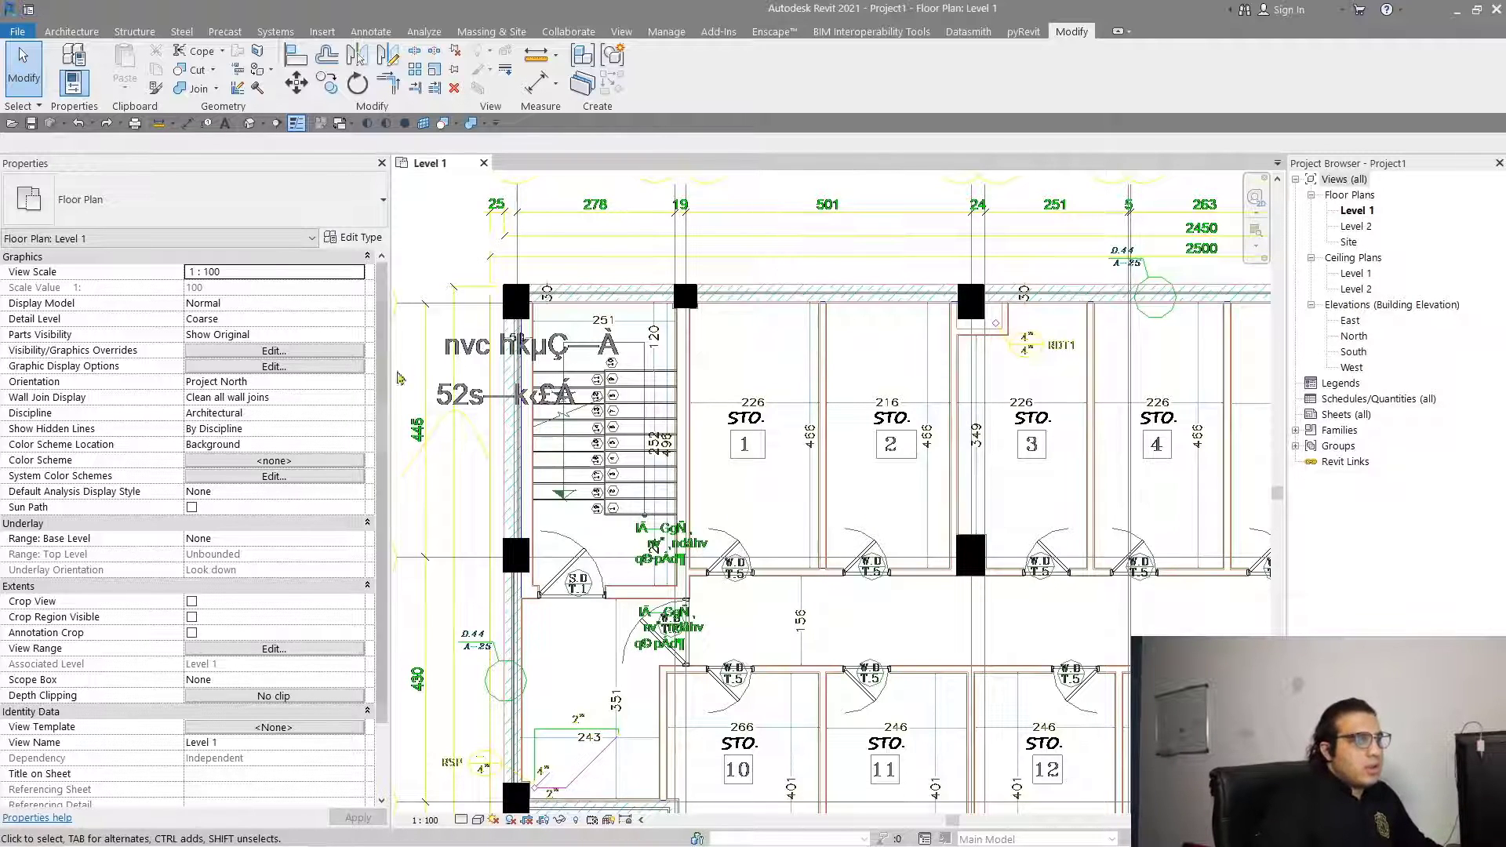
{"action": "scroll", "coordinate": [639, 463], "scroll_direction": "up", "scroll_amount": 4}
{"action": "middle_click_drag", "start_coordinate": [517, 592], "coordinate": [629, 667]}
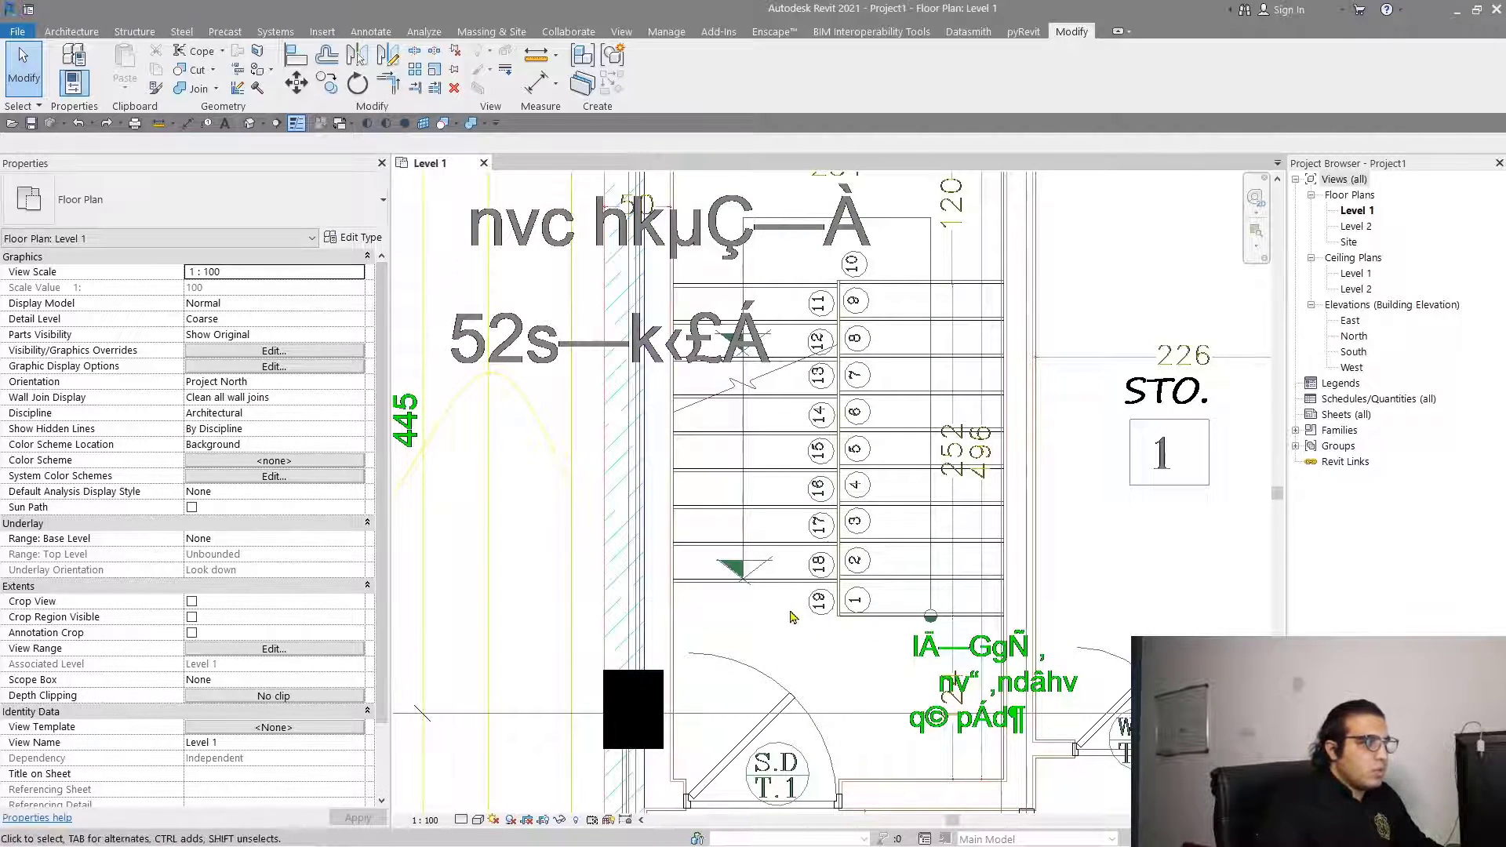
{"action": "scroll", "coordinate": [775, 601], "scroll_direction": "up", "scroll_amount": 2}
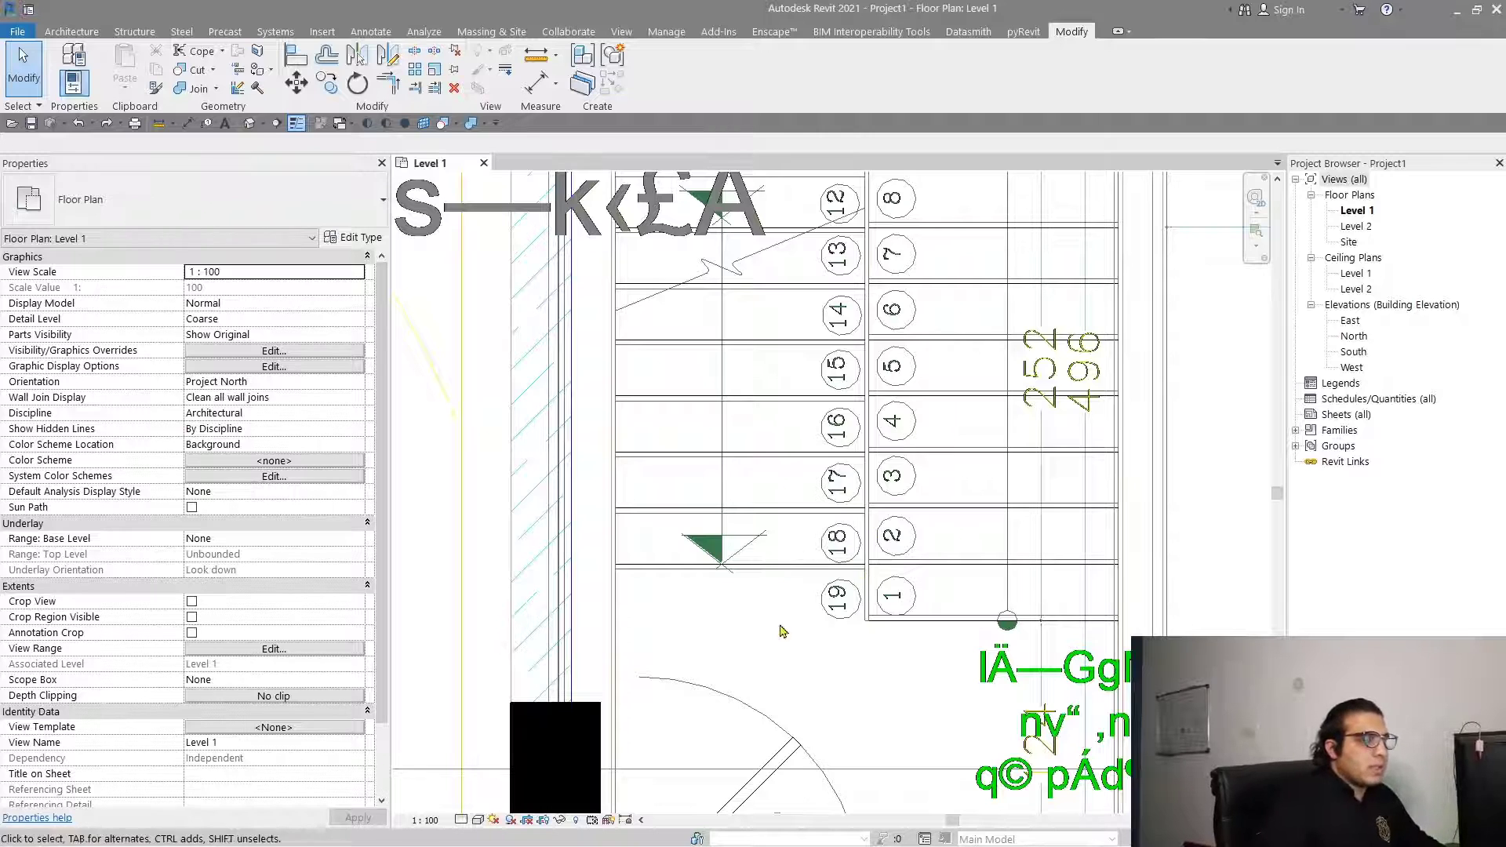
{"action": "scroll", "coordinate": [726, 544], "scroll_direction": "up", "scroll_amount": 2}
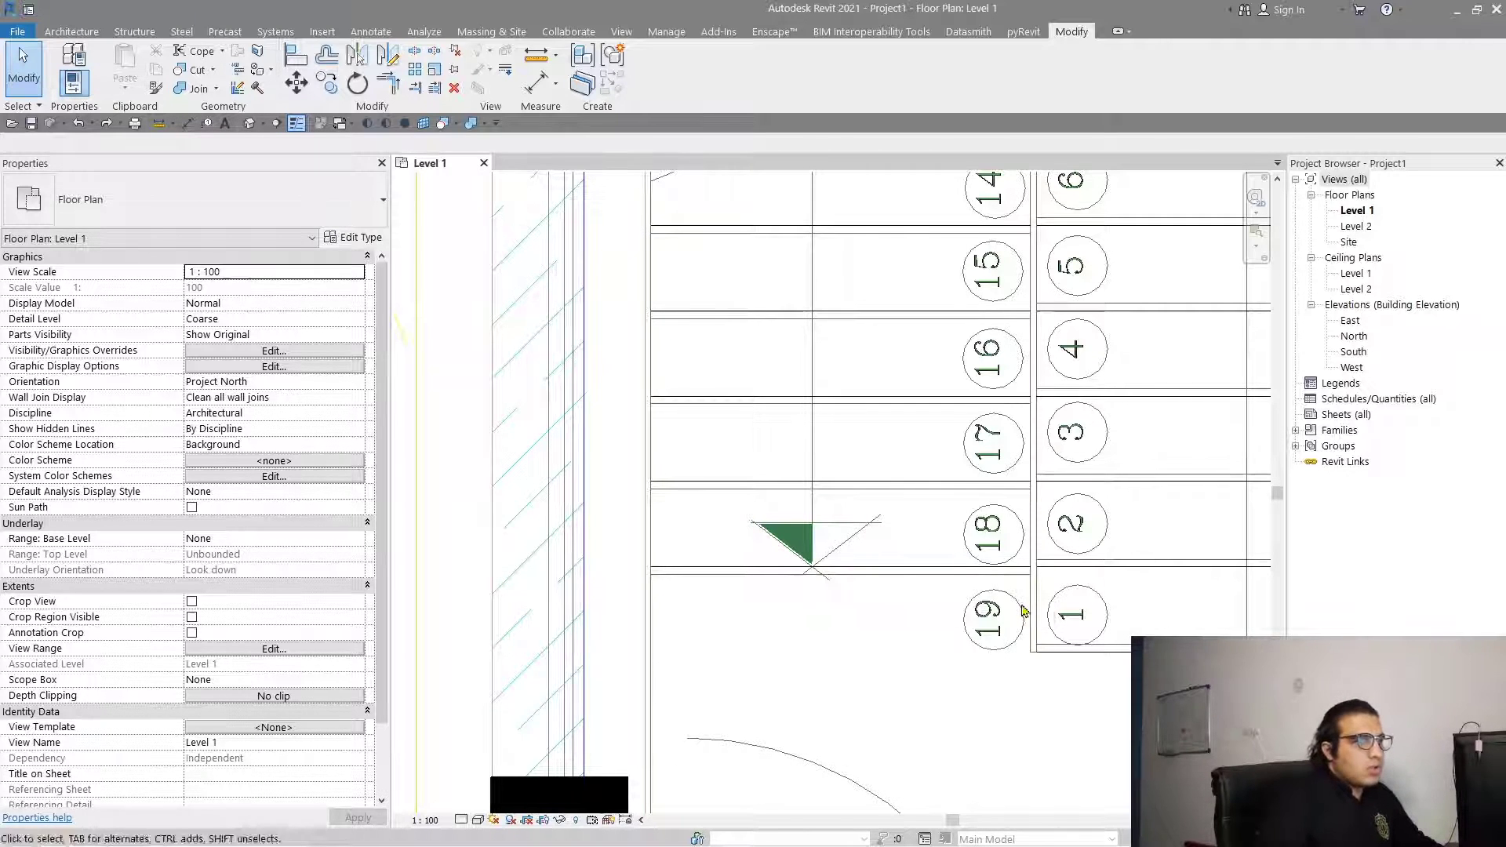
Inspect the lowest stair treads closely, then select the imported test-1.dwg drawing.
{"action": "middle_click_drag", "start_coordinate": [1023, 611], "coordinate": [960, 598]}
{"action": "scroll", "coordinate": [703, 520], "scroll_direction": "down", "scroll_amount": 8}
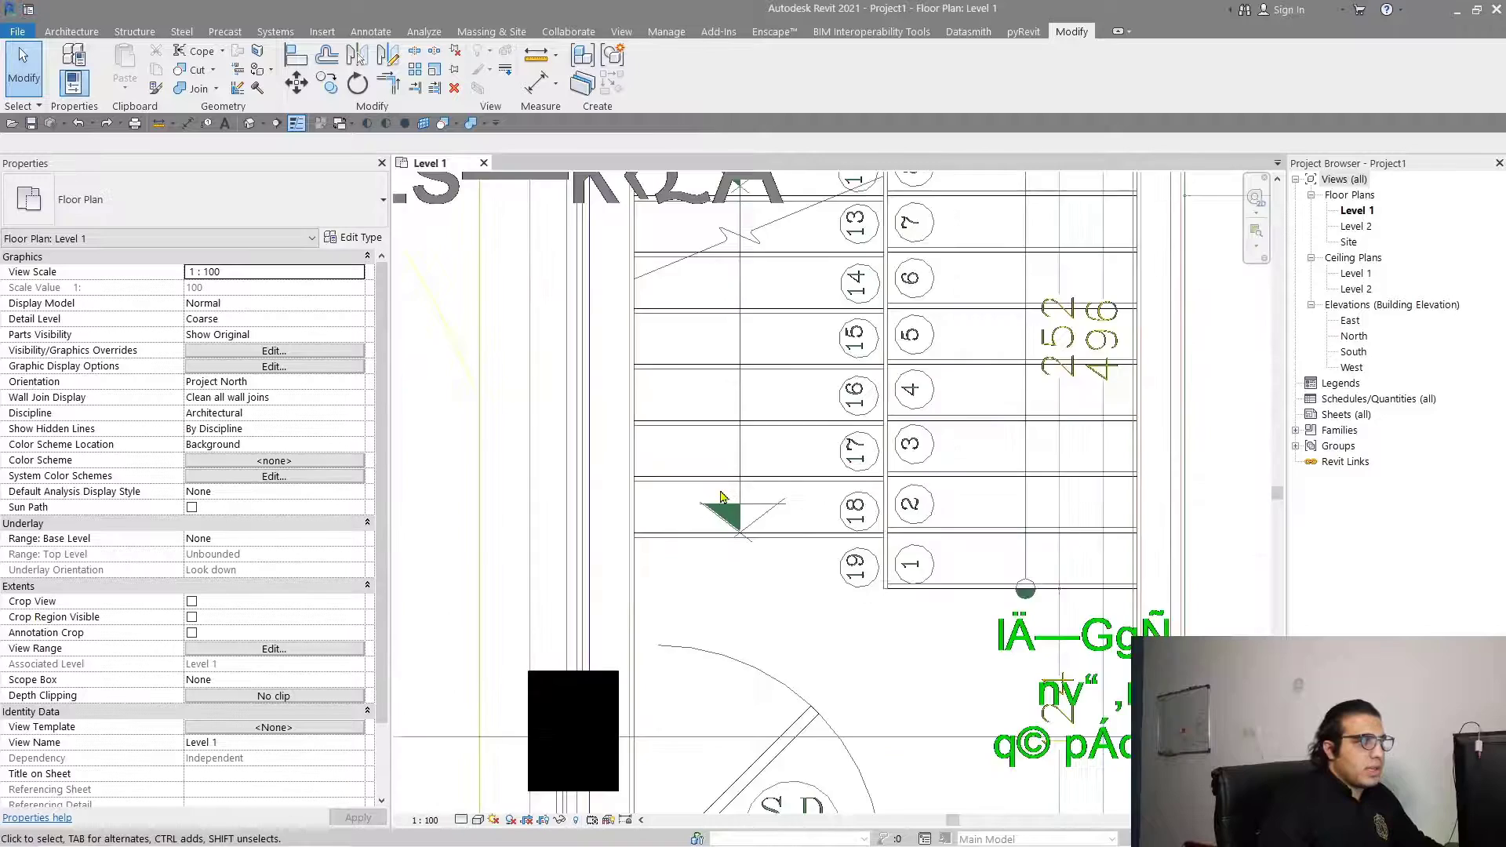
{"action": "scroll", "coordinate": [715, 518], "scroll_direction": "up", "scroll_amount": 4}
{"action": "scroll", "coordinate": [715, 518], "scroll_direction": "up", "scroll_amount": 3}
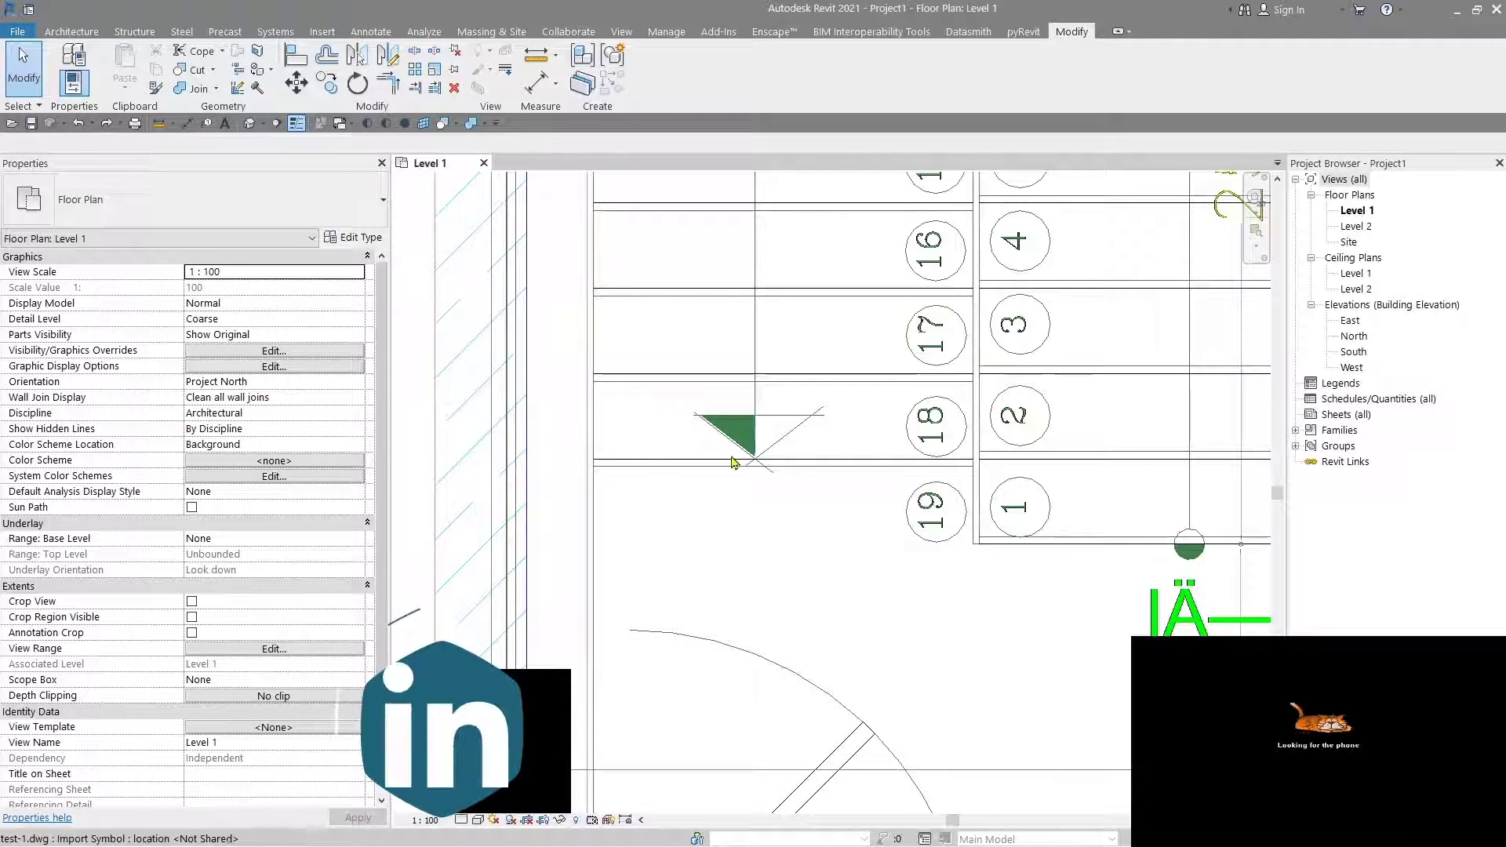
{"action": "scroll", "coordinate": [765, 424], "scroll_direction": "down", "scroll_amount": 4}
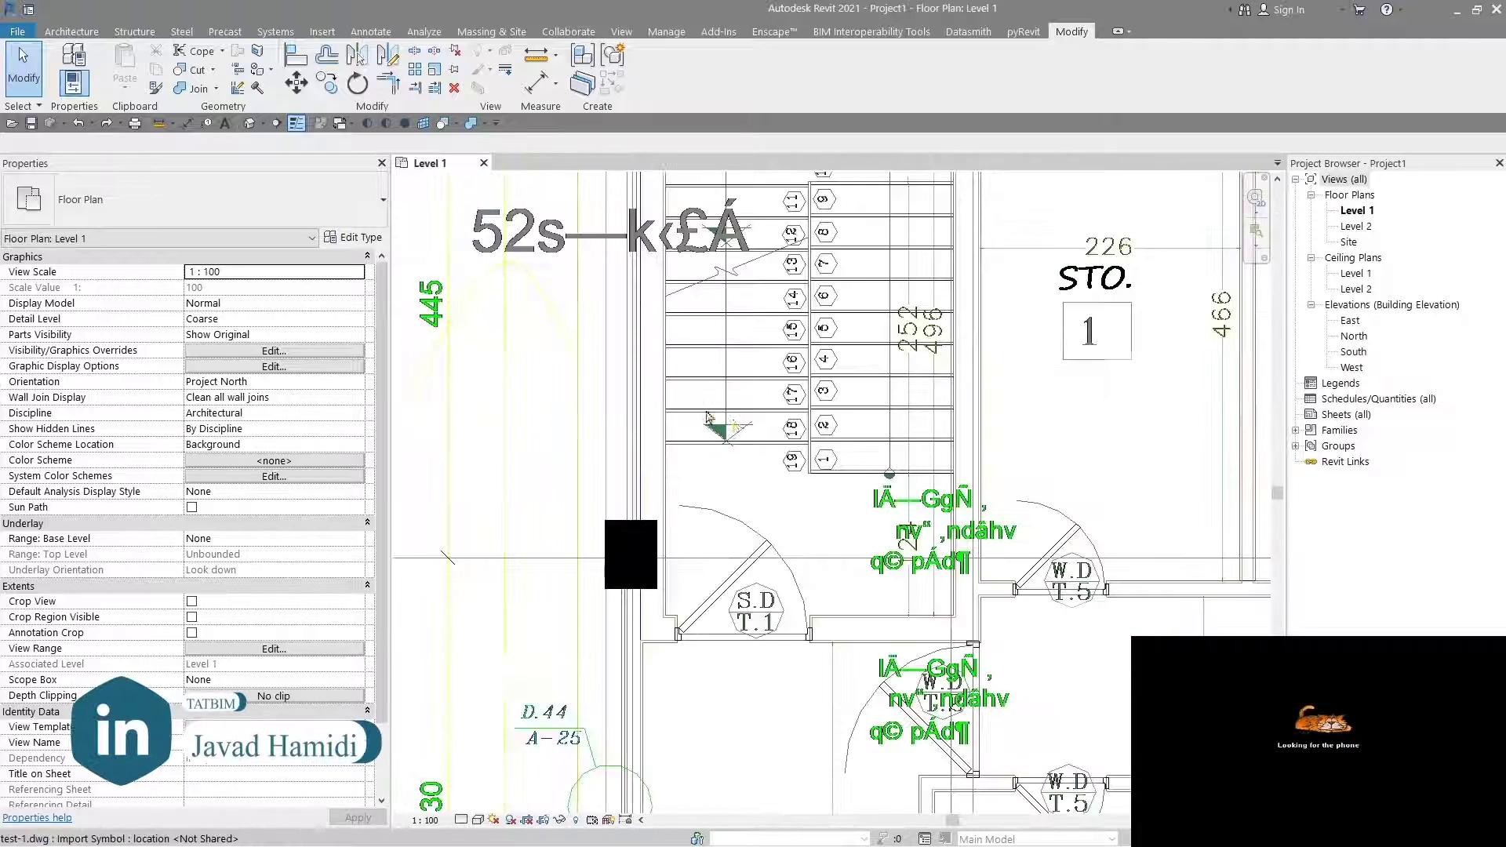
{"action": "scroll", "coordinate": [829, 444], "scroll_direction": "down", "scroll_amount": 2}
{"action": "middle_click_drag", "start_coordinate": [635, 196], "coordinate": [628, 342]}
{"action": "left_click", "coordinate": [628, 343]}
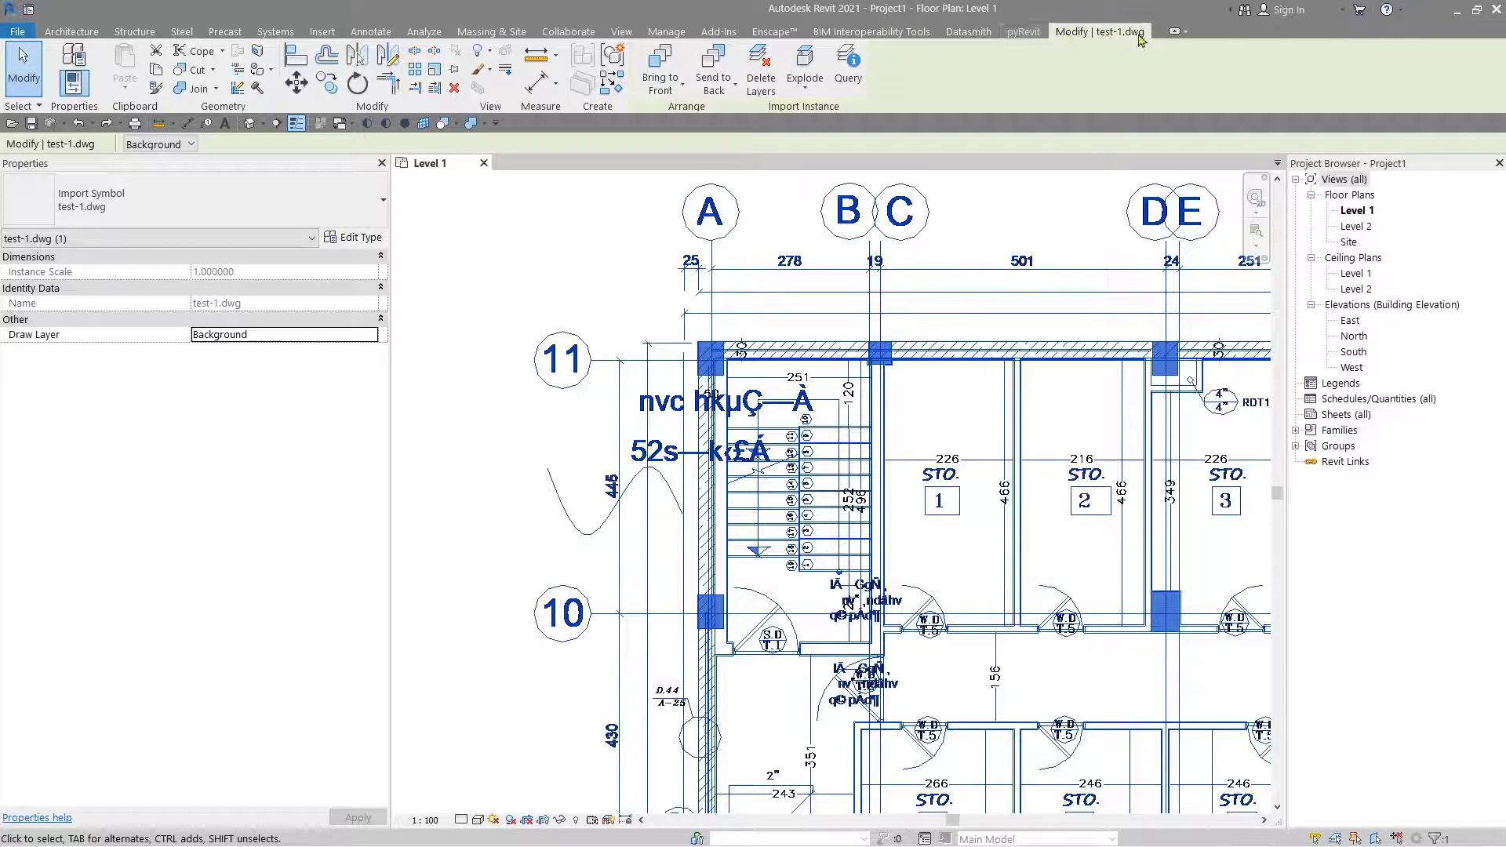
Scale test-1.dwg from one tread edge so the 0.74 cm tread measures 30 cm.
{"action": "left_click", "coordinate": [433, 71]}
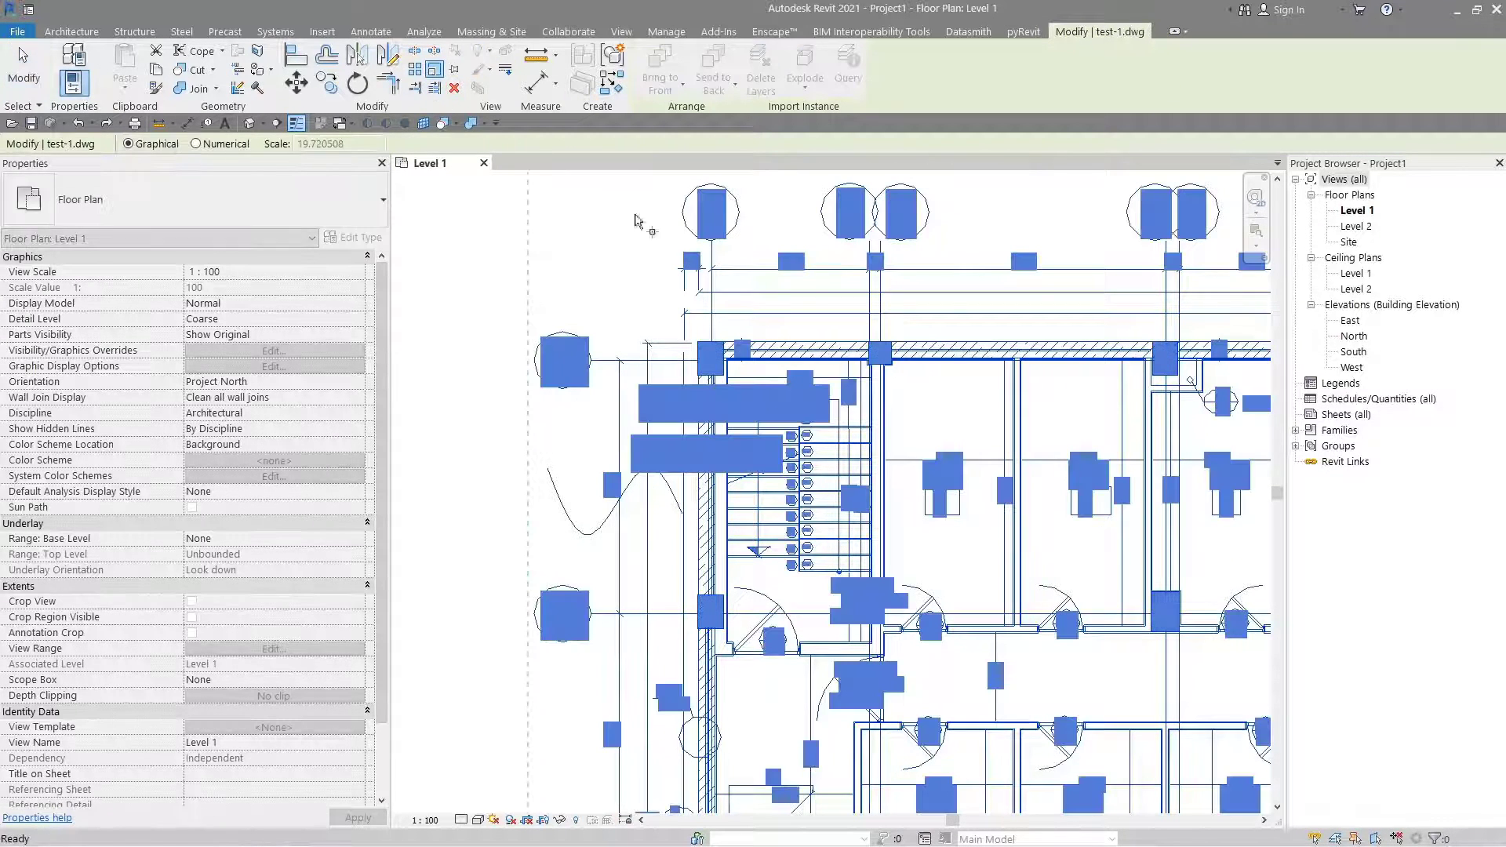
{"action": "scroll", "coordinate": [782, 484], "scroll_direction": "up", "scroll_amount": 5}
{"action": "scroll", "coordinate": [706, 549], "scroll_direction": "down", "scroll_amount": 3}
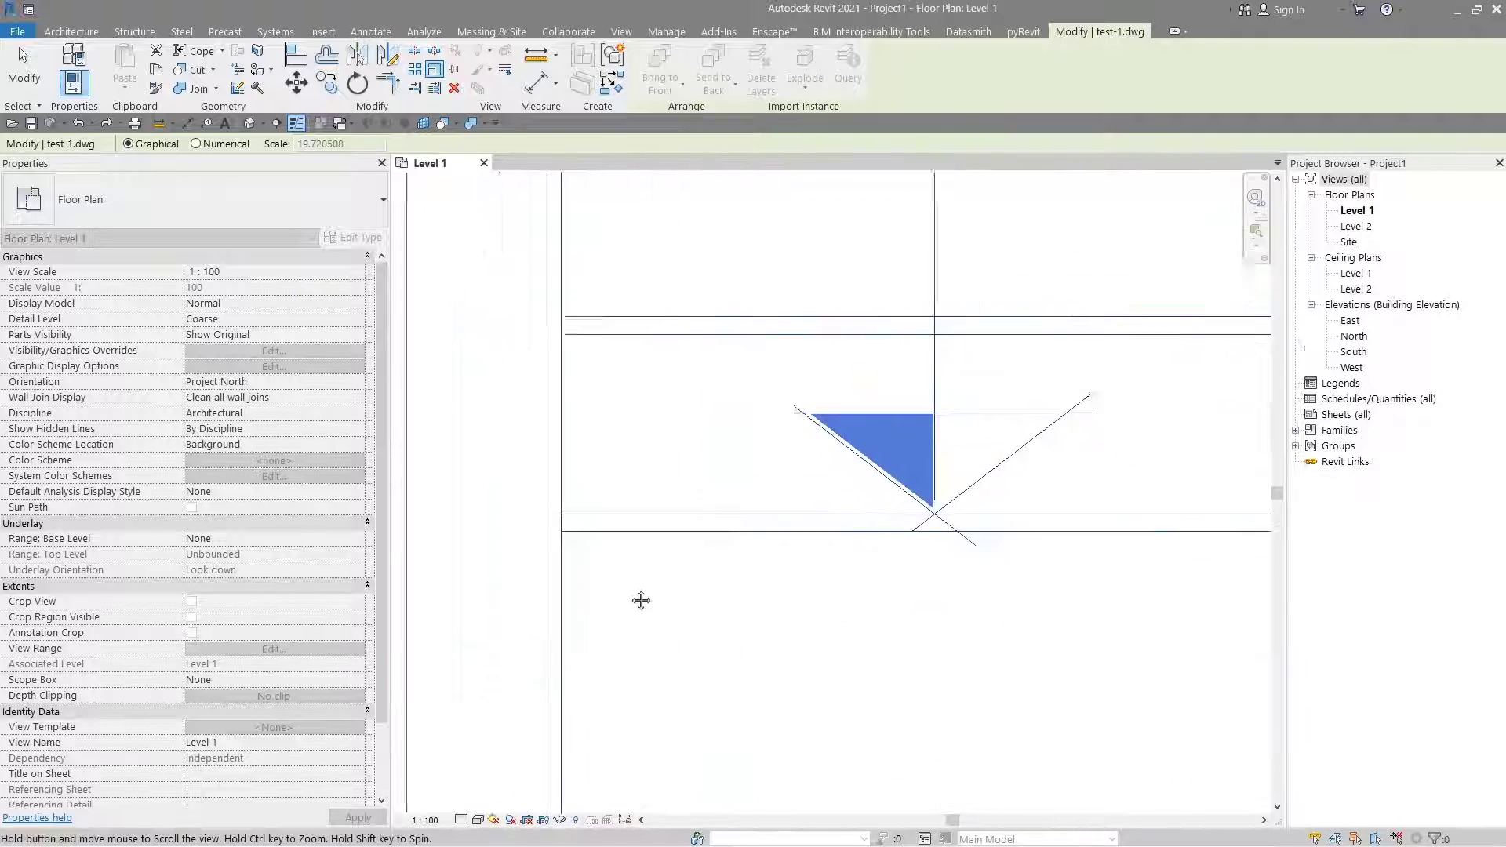
{"action": "scroll", "coordinate": [584, 598], "scroll_direction": "up", "scroll_amount": 3}
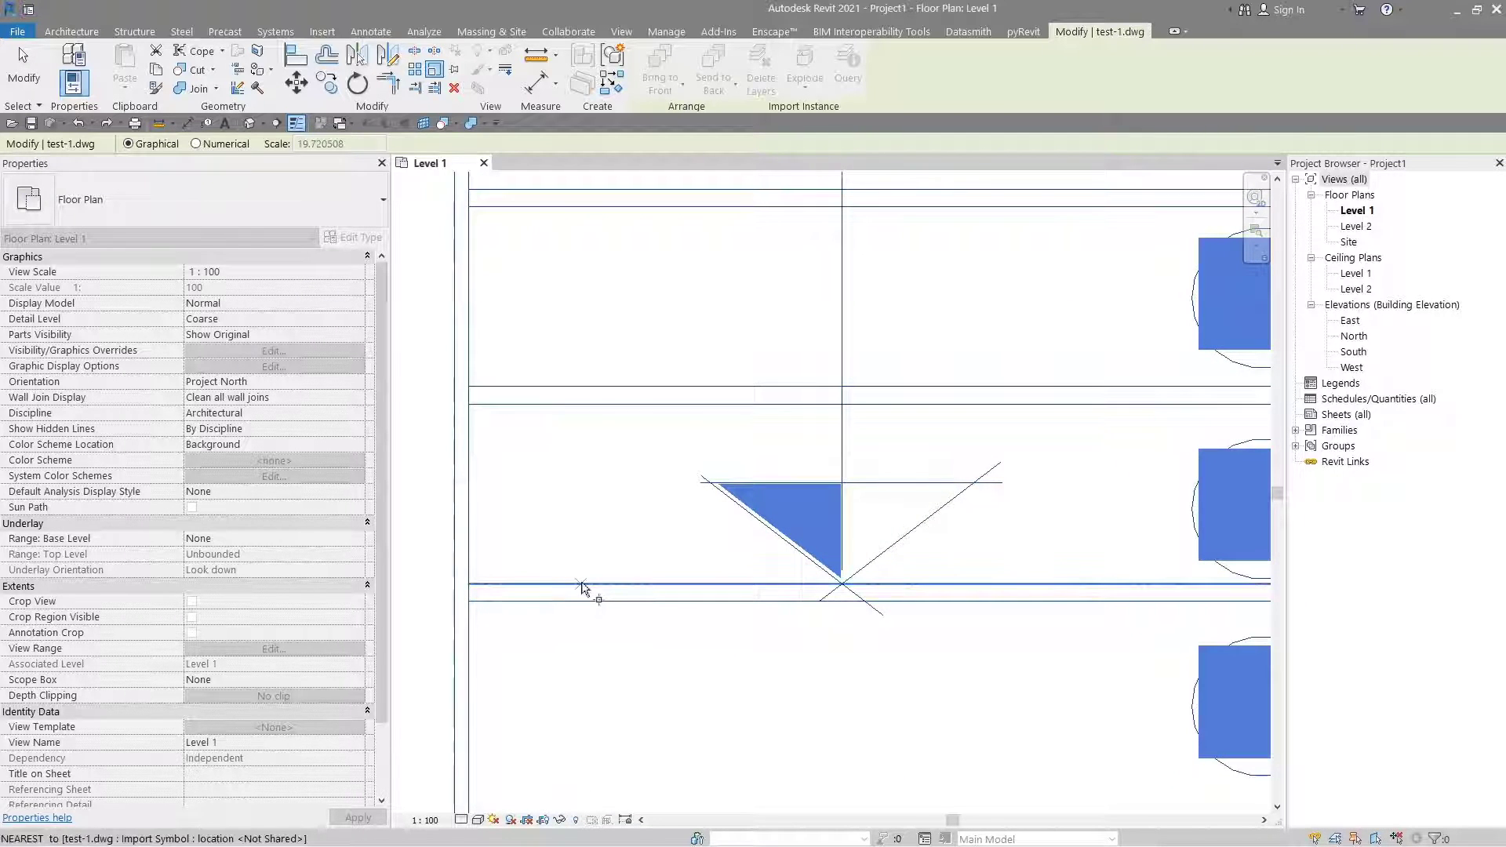
{"action": "left_click", "coordinate": [583, 584]}
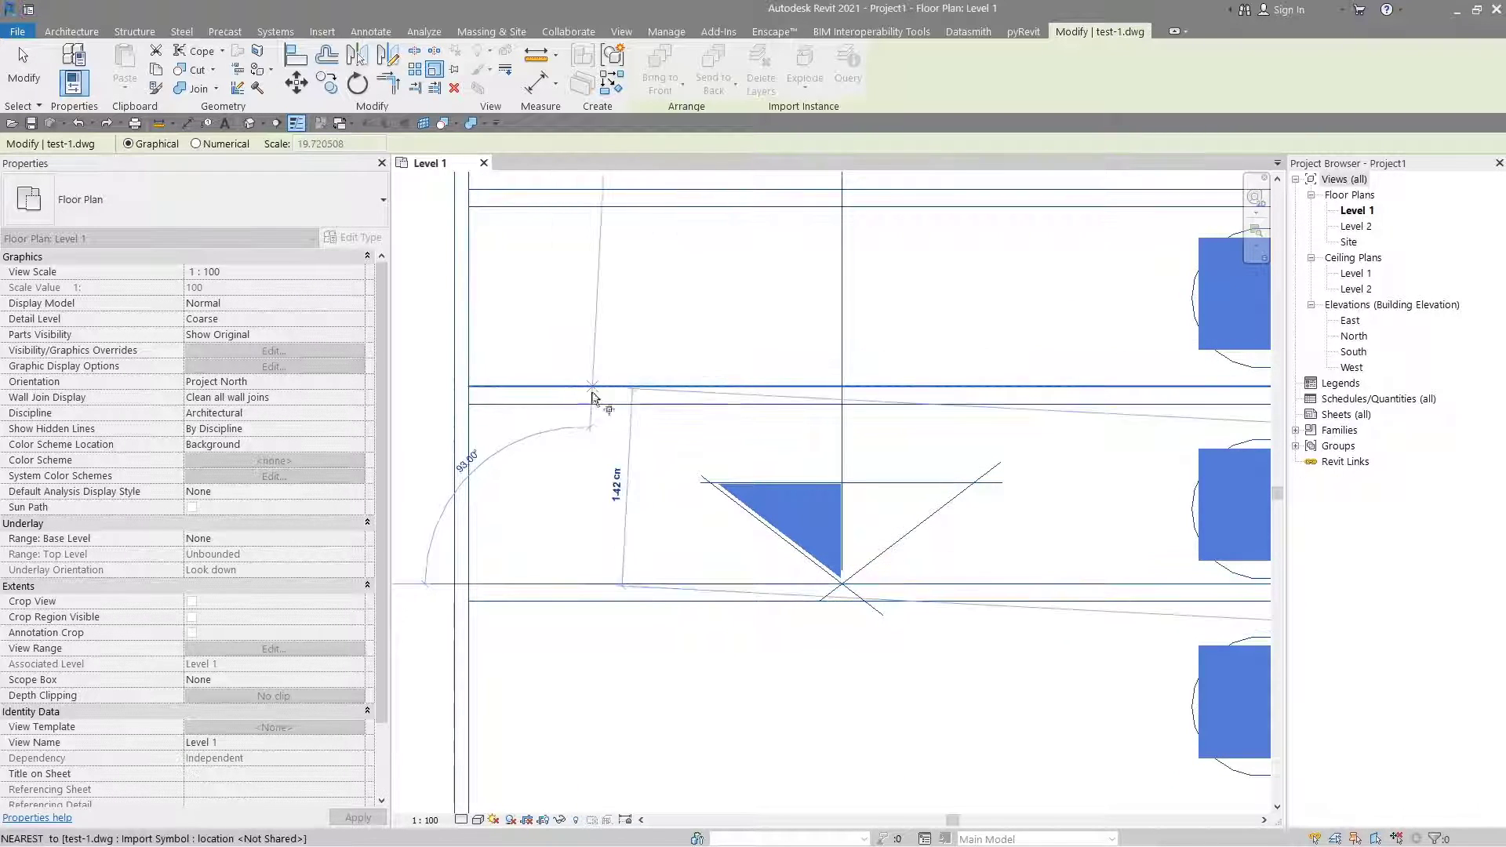
{"action": "left_click", "coordinate": [581, 385]}
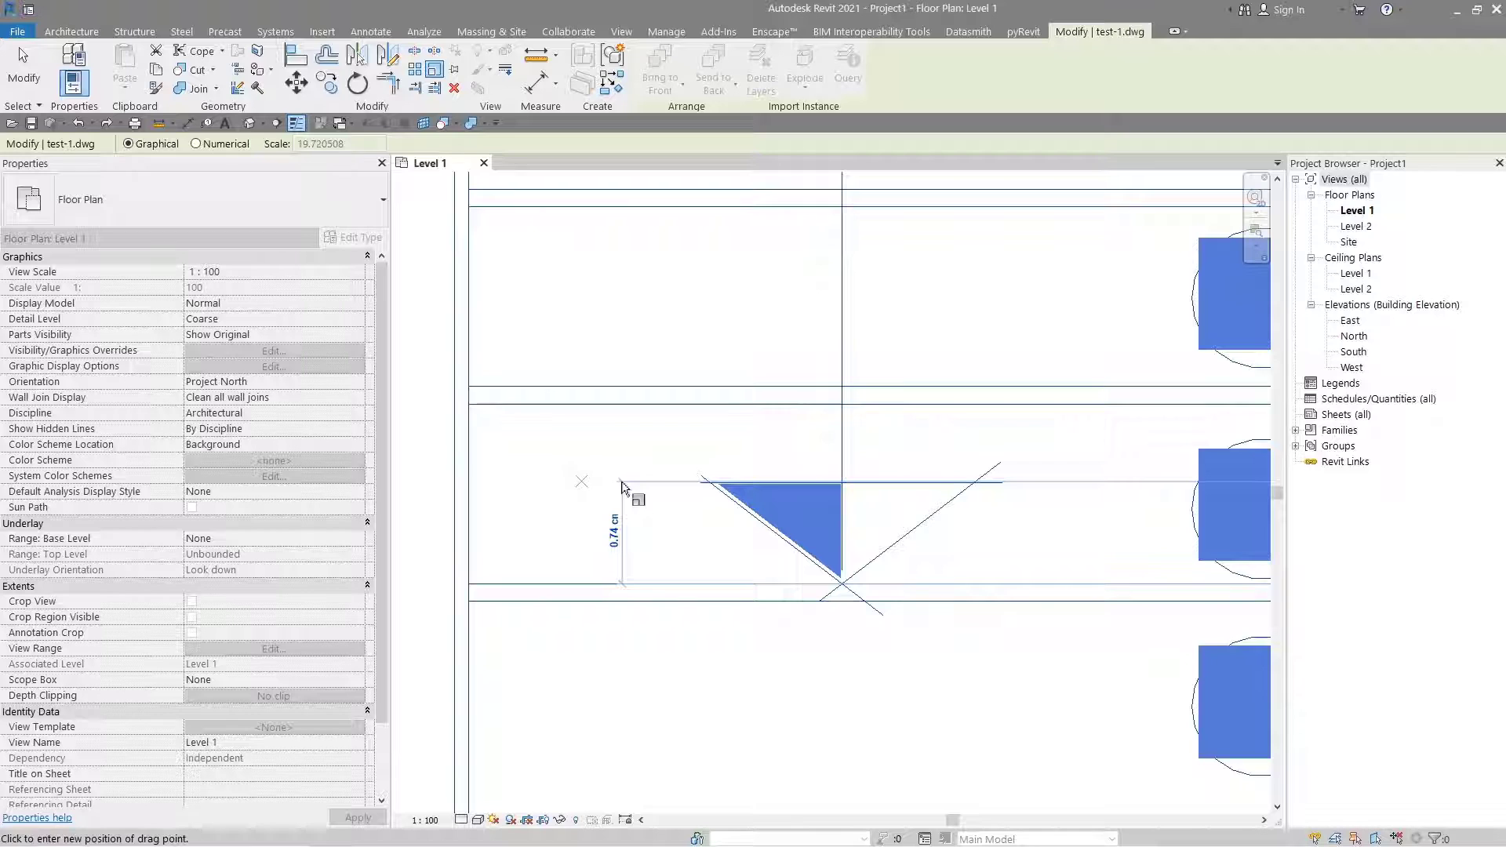
{"action": "type", "text": "30"}
{"action": "key", "text": "Return"}
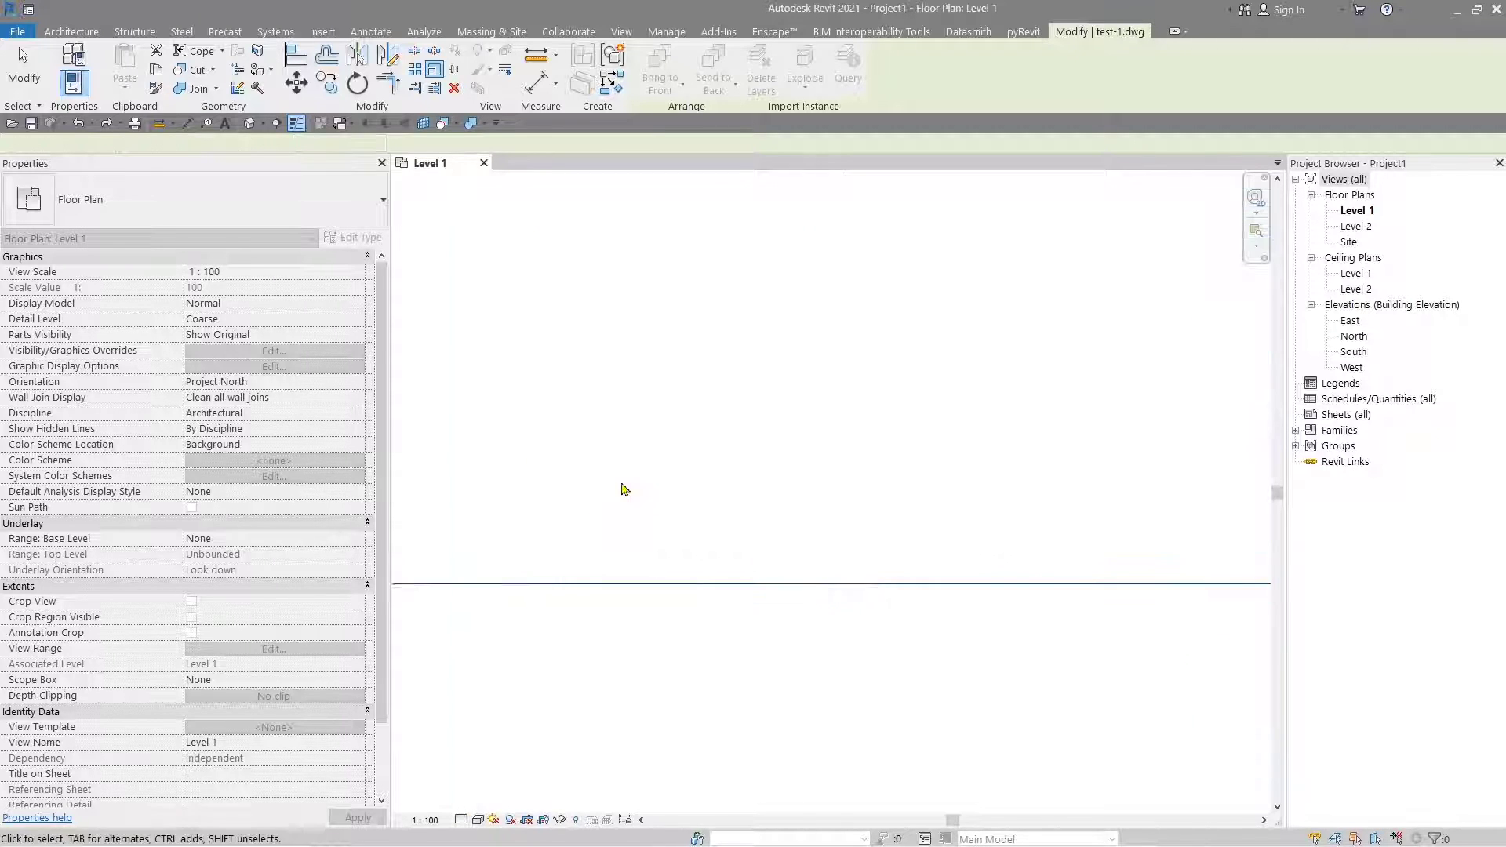
Zoom out to the whole rescaled test-1.dwg plan, deselect it, and check its new size.
{"action": "scroll", "coordinate": [637, 499], "scroll_direction": "down", "scroll_amount": 10}
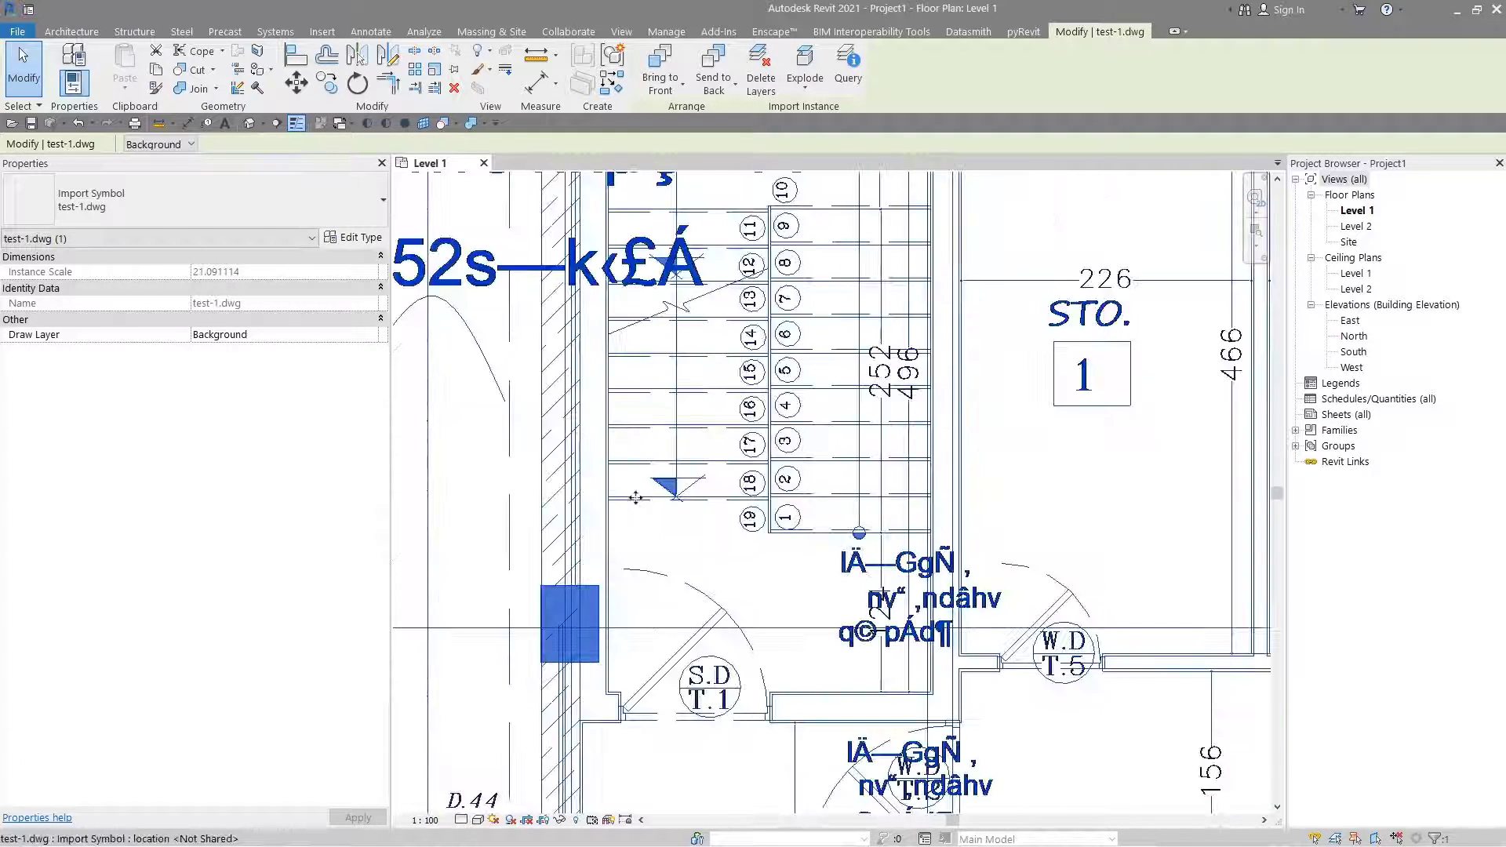
{"action": "middle_click_drag", "start_coordinate": [839, 752], "coordinate": [901, 626]}
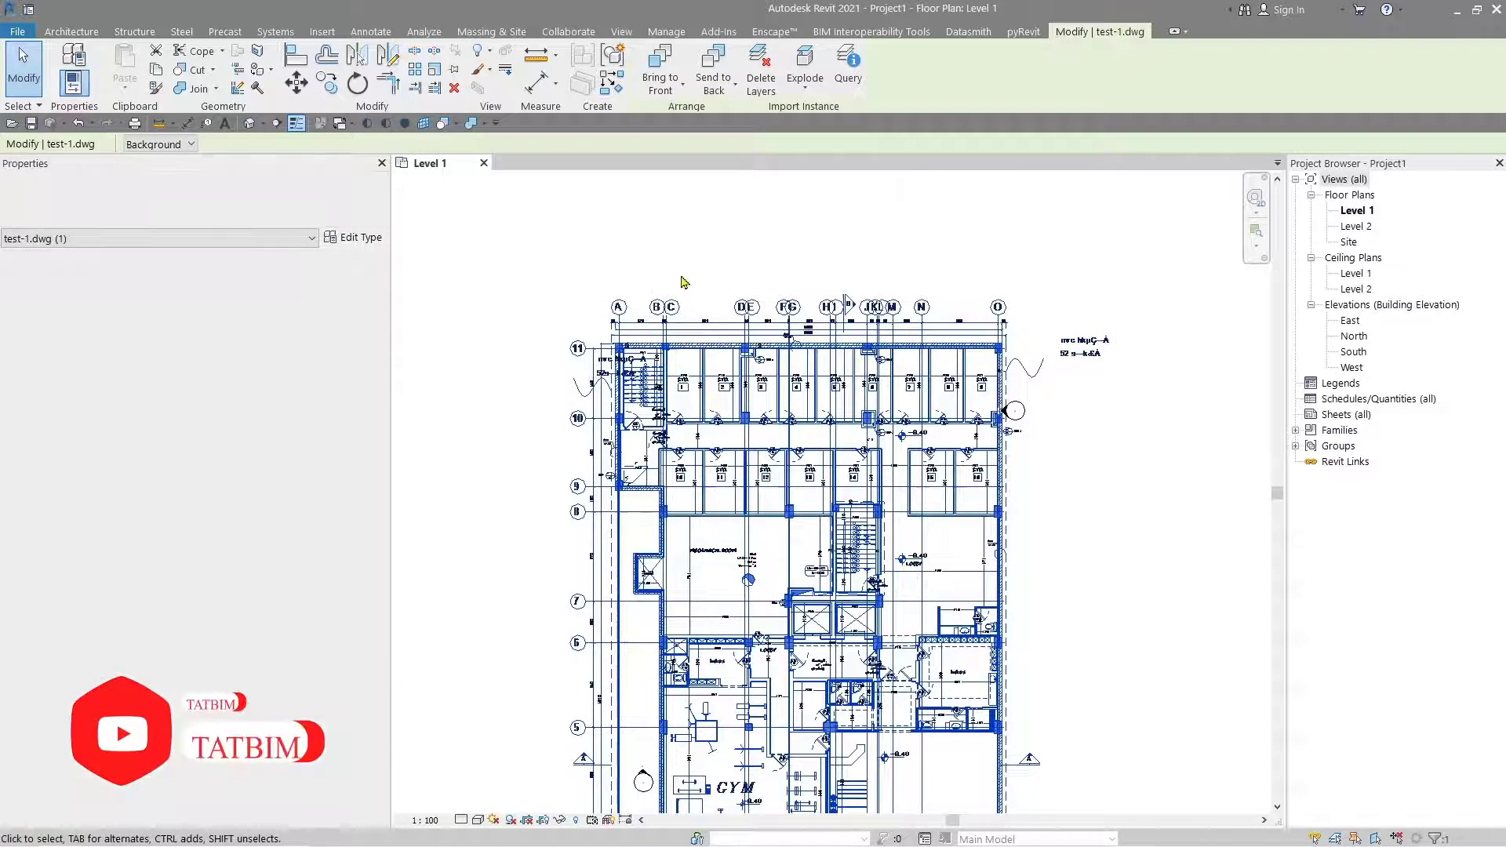
{"action": "left_click", "coordinate": [648, 291]}
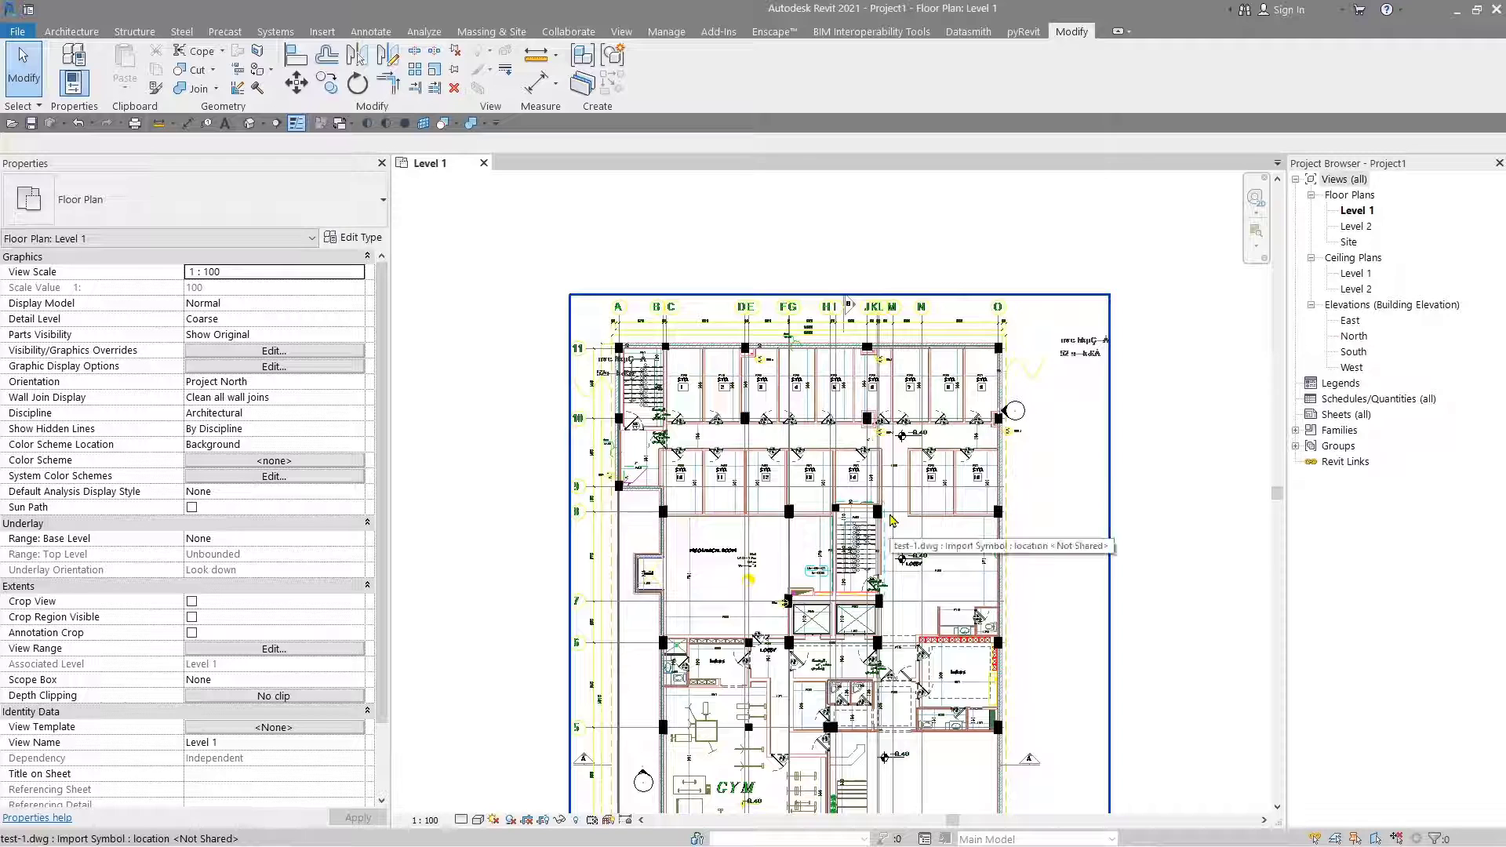
{"action": "scroll", "coordinate": [514, 416], "scroll_direction": "up", "scroll_amount": 4}
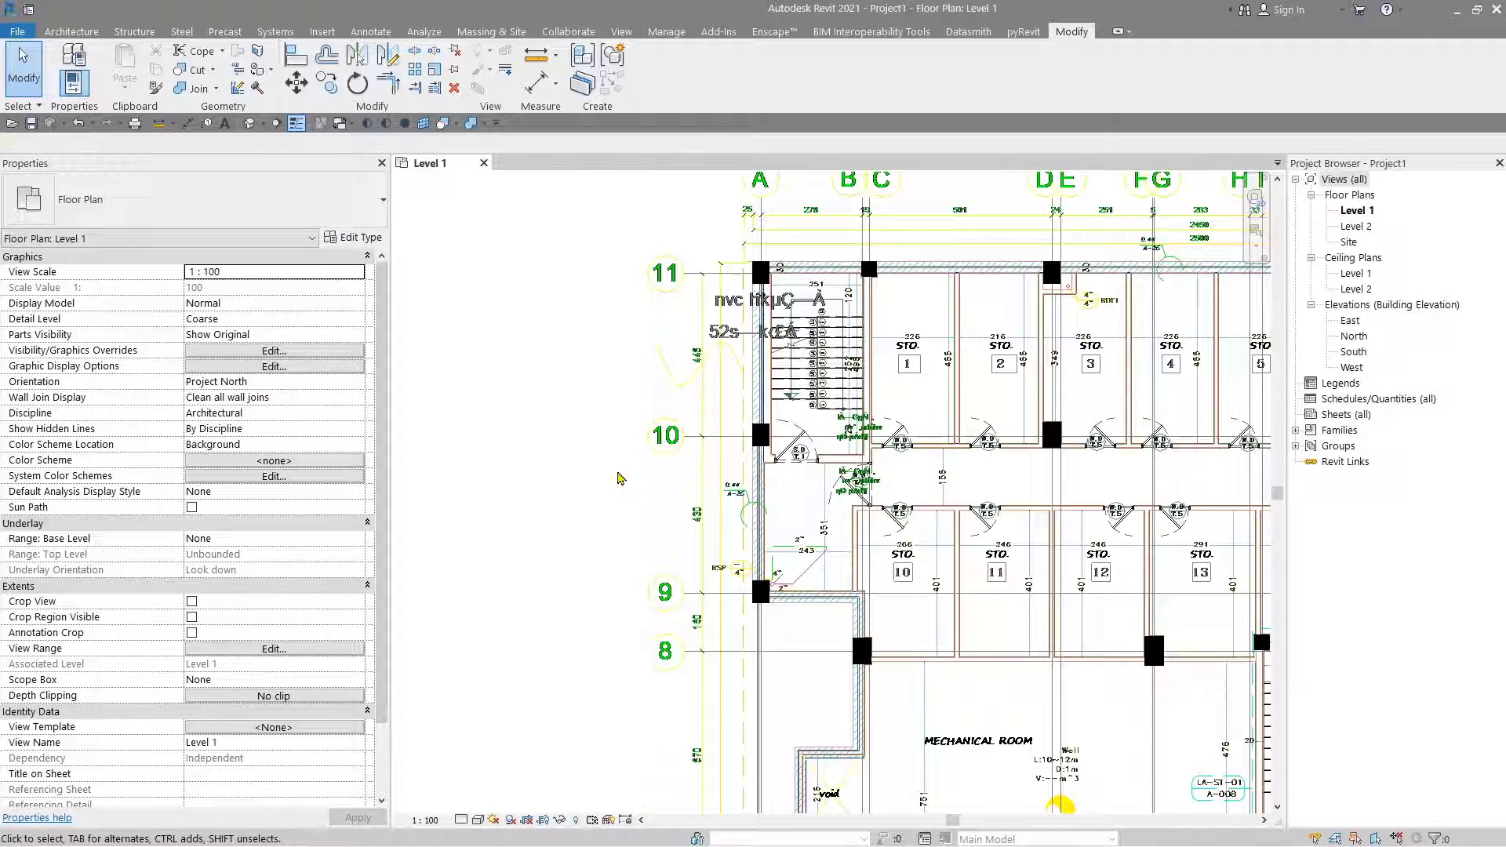
{"action": "scroll", "coordinate": [625, 475], "scroll_direction": "down", "scroll_amount": 4}
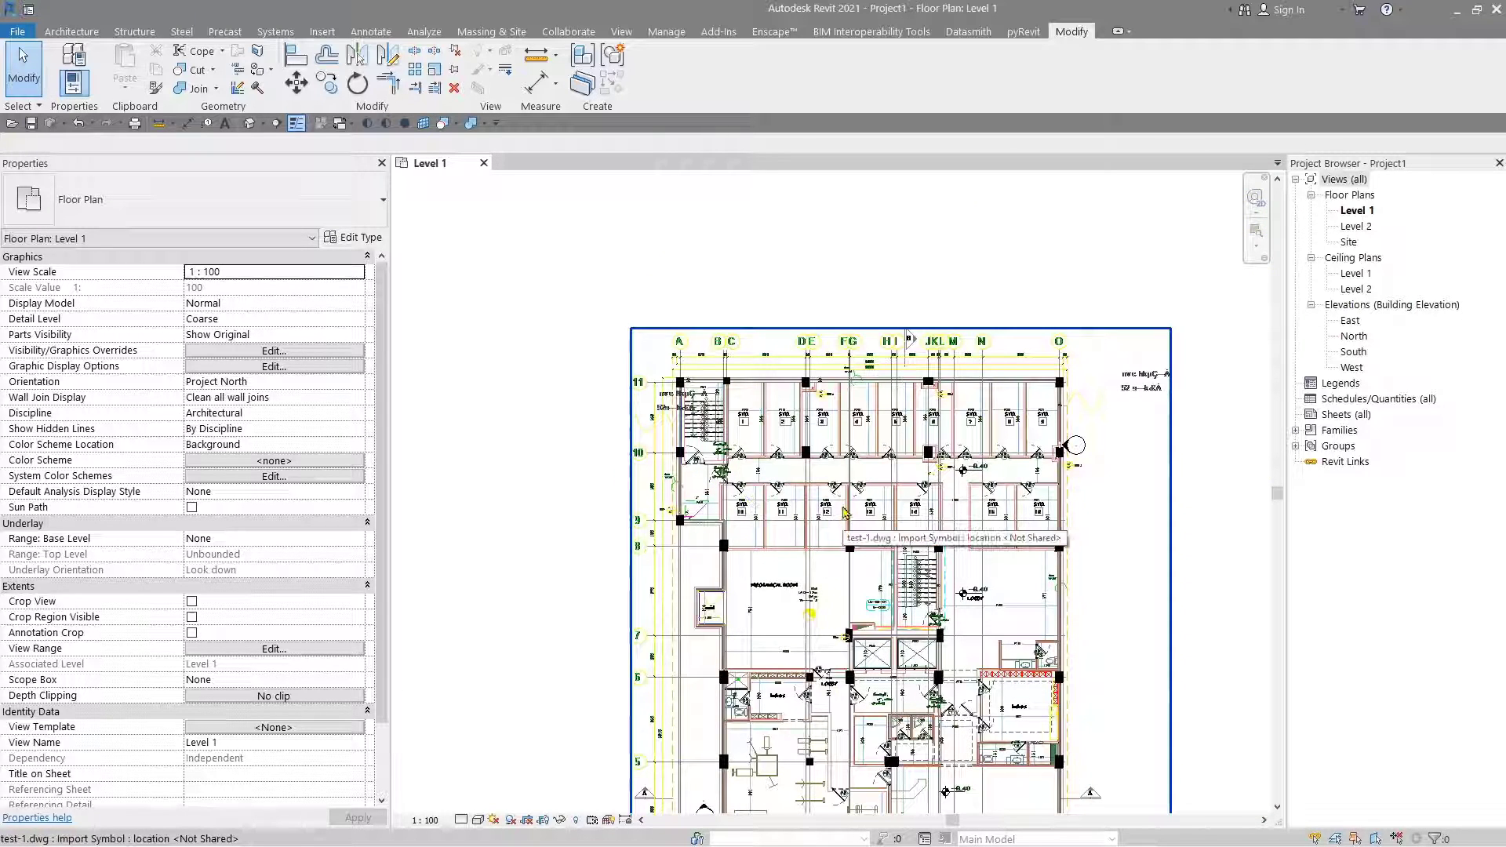